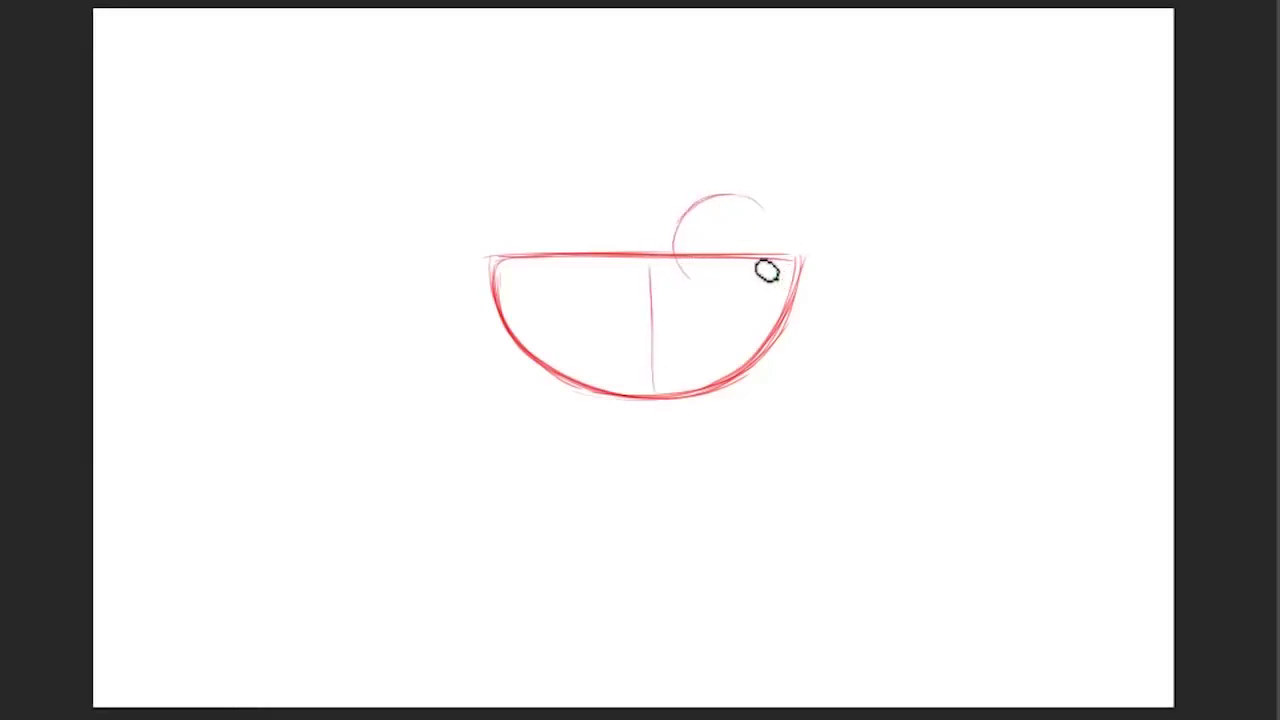
# Step: Sketch two round eyes straddling the head's flat top line and lighten the line where it crosses the left eye
pyautogui.moveTo(697, 274)
pyautogui.mouseDown()
pyautogui.moveTo(771, 260)
pyautogui.moveTo(763, 214)
pyautogui.mouseUp()
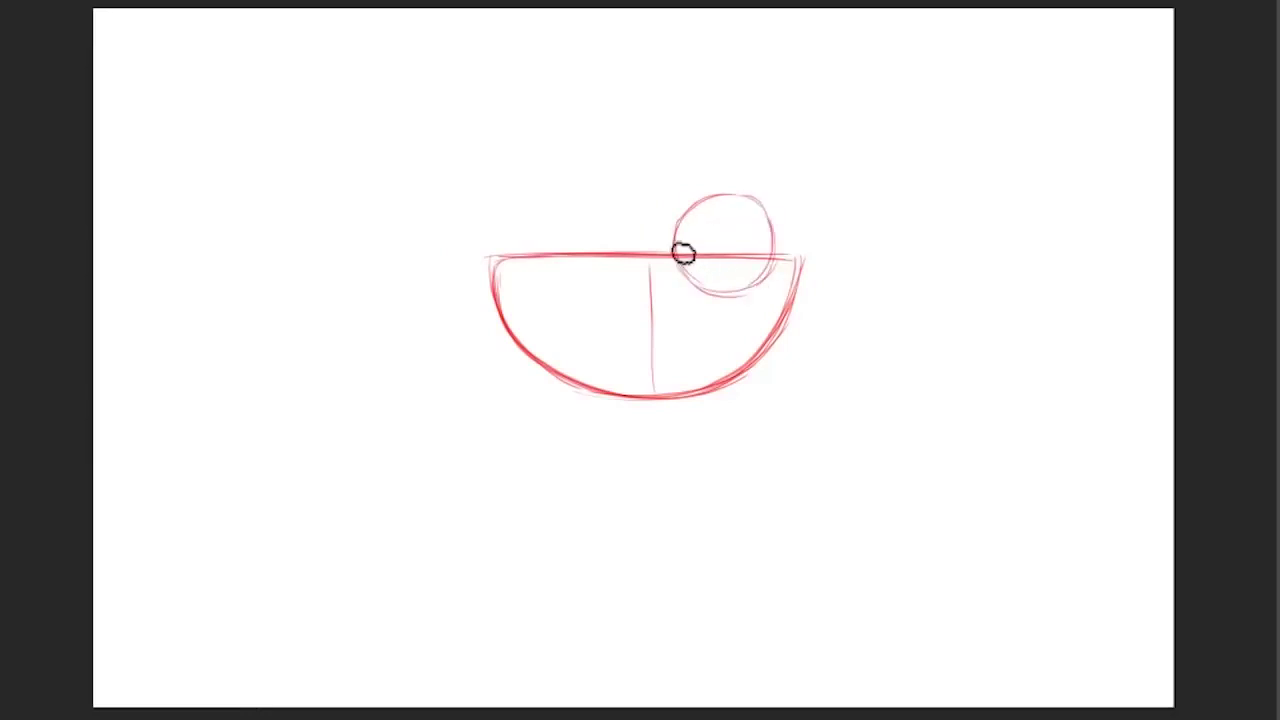
pyautogui.moveTo(683, 245)
pyautogui.mouseDown()
pyautogui.moveTo(743, 214)
pyautogui.moveTo(777, 234)
pyautogui.moveTo(768, 256)
pyautogui.mouseUp()
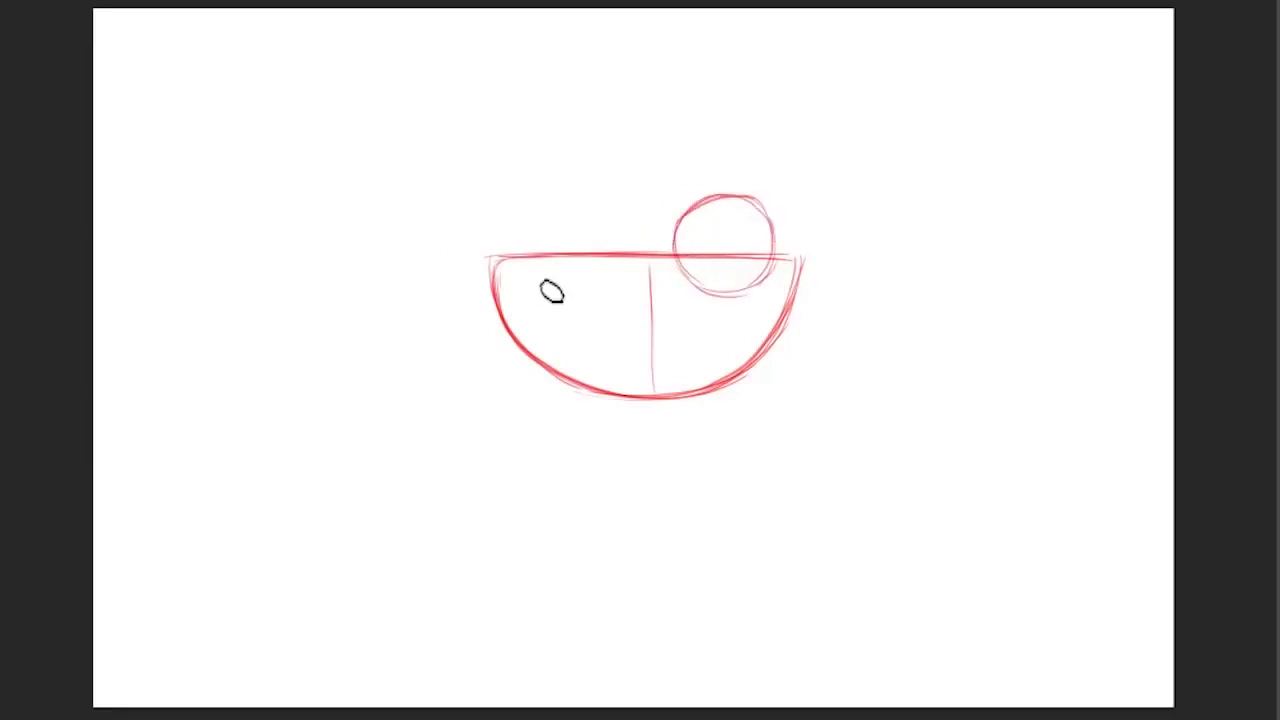
pyautogui.moveTo(523, 243)
pyautogui.mouseDown()
pyautogui.moveTo(644, 265)
pyautogui.moveTo(518, 251)
pyautogui.moveTo(624, 251)
pyautogui.moveTo(532, 293)
pyautogui.moveTo(520, 272)
pyautogui.moveTo(545, 250)
pyautogui.moveTo(518, 243)
pyautogui.moveTo(562, 232)
pyautogui.moveTo(544, 221)
pyautogui.moveTo(610, 227)
pyautogui.moveTo(587, 208)
pyautogui.moveTo(605, 284)
pyautogui.moveTo(567, 297)
pyautogui.moveTo(531, 287)
pyautogui.moveTo(614, 289)
pyautogui.moveTo(570, 305)
pyautogui.moveTo(617, 285)
pyautogui.moveTo(623, 243)
pyautogui.moveTo(589, 297)
pyautogui.mouseUp()
pyautogui.hotkey('ctrl', 'z')
pyautogui.press('e')
pyautogui.moveTo(512, 260); pyautogui.dragTo(572, 262)
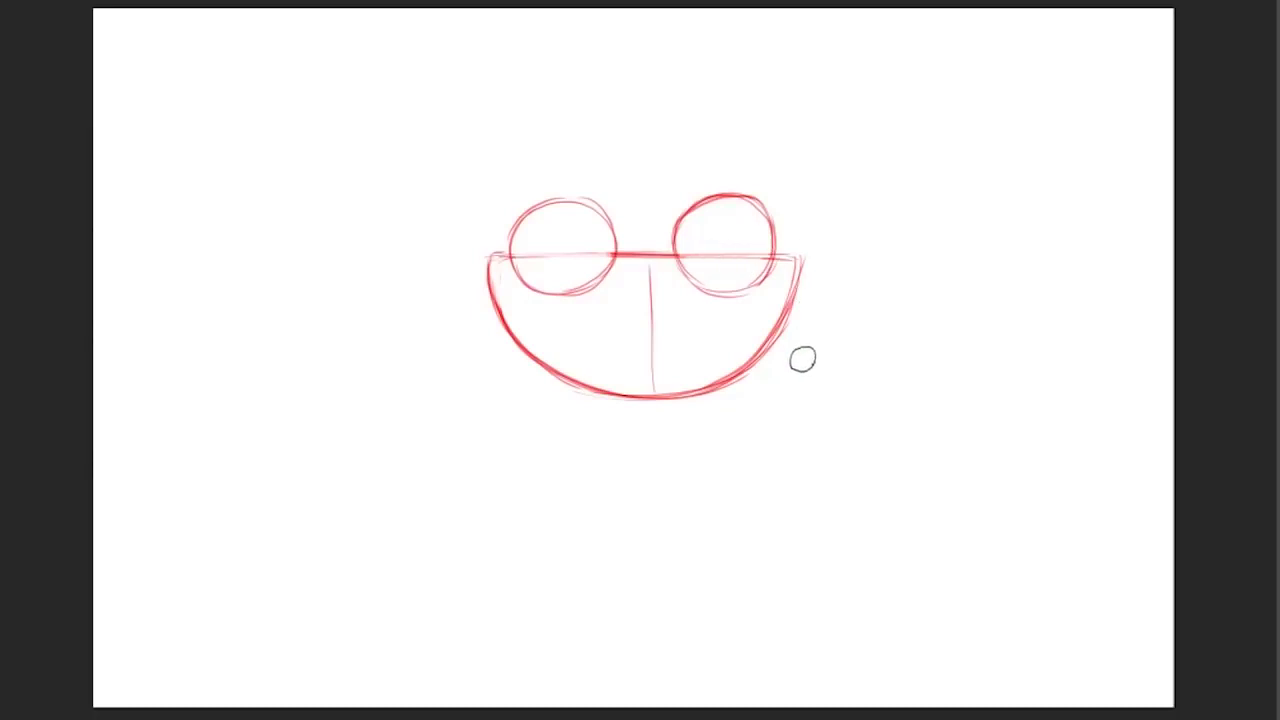
# Step: Select both eye circles with a freehand lasso, move them slightly lower on the head and deselect
pyautogui.moveTo(514, 284)
pyautogui.mouseDown()
pyautogui.moveTo(512, 206)
pyautogui.moveTo(699, 158)
pyautogui.moveTo(772, 274)
pyautogui.mouseUp()
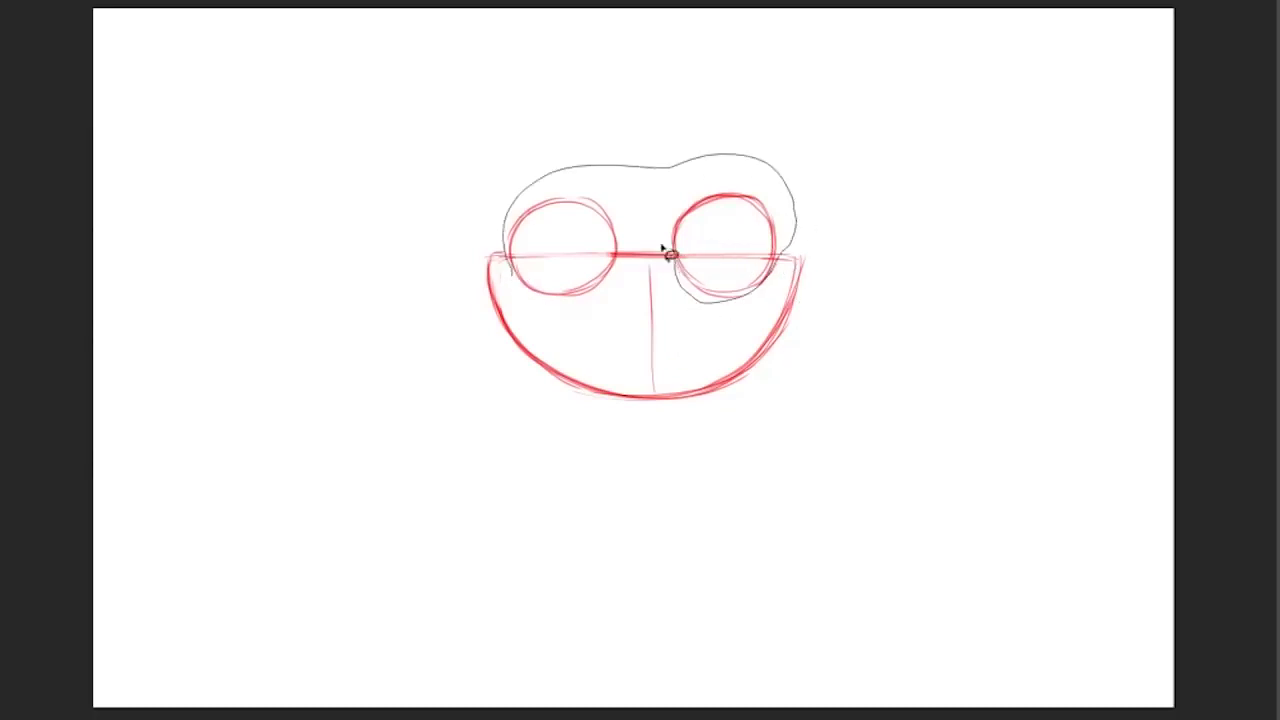
pyautogui.moveTo(574, 308); pyautogui.dragTo(512, 276)
pyautogui.press('v')
pyautogui.moveTo(726, 197); pyautogui.dragTo(723, 194)
pyautogui.rightClick(737, 281)
pyautogui.click(750, 286)
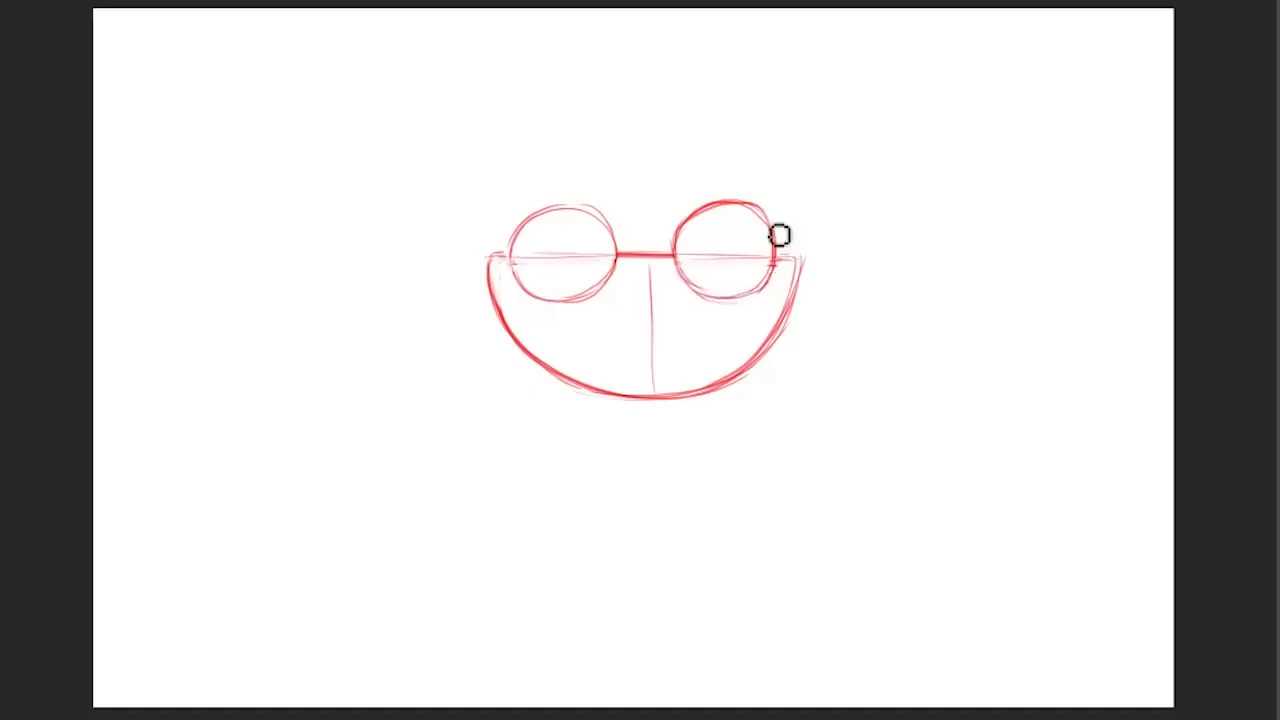
# Step: Draw a round pupil toward the inner side of each eye and shade both pupils solid red
pyautogui.moveTo(717, 260)
pyautogui.mouseDown()
pyautogui.moveTo(740, 257)
pyautogui.moveTo(728, 283)
pyautogui.moveTo(717, 266)
pyautogui.moveTo(729, 246)
pyautogui.moveTo(697, 260)
pyautogui.moveTo(744, 268)
pyautogui.mouseUp()
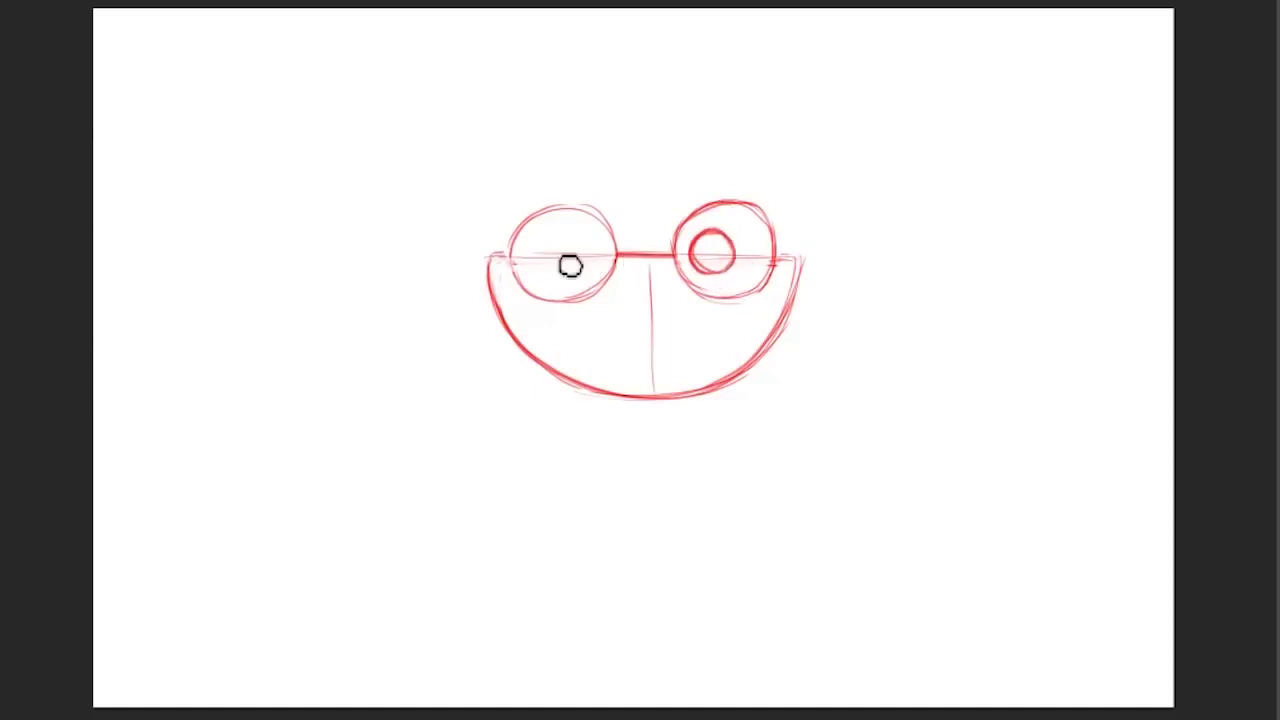
pyautogui.moveTo(586, 271)
pyautogui.mouseDown()
pyautogui.moveTo(586, 246)
pyautogui.moveTo(609, 251)
pyautogui.moveTo(597, 267)
pyautogui.moveTo(603, 243)
pyautogui.moveTo(596, 282)
pyautogui.moveTo(574, 263)
pyautogui.moveTo(586, 257)
pyautogui.moveTo(598, 278)
pyautogui.moveTo(600, 251)
pyautogui.mouseUp()
pyautogui.moveTo(711, 262)
pyautogui.mouseDown()
pyautogui.moveTo(706, 250)
pyautogui.moveTo(717, 276)
pyautogui.moveTo(732, 265)
pyautogui.mouseUp()
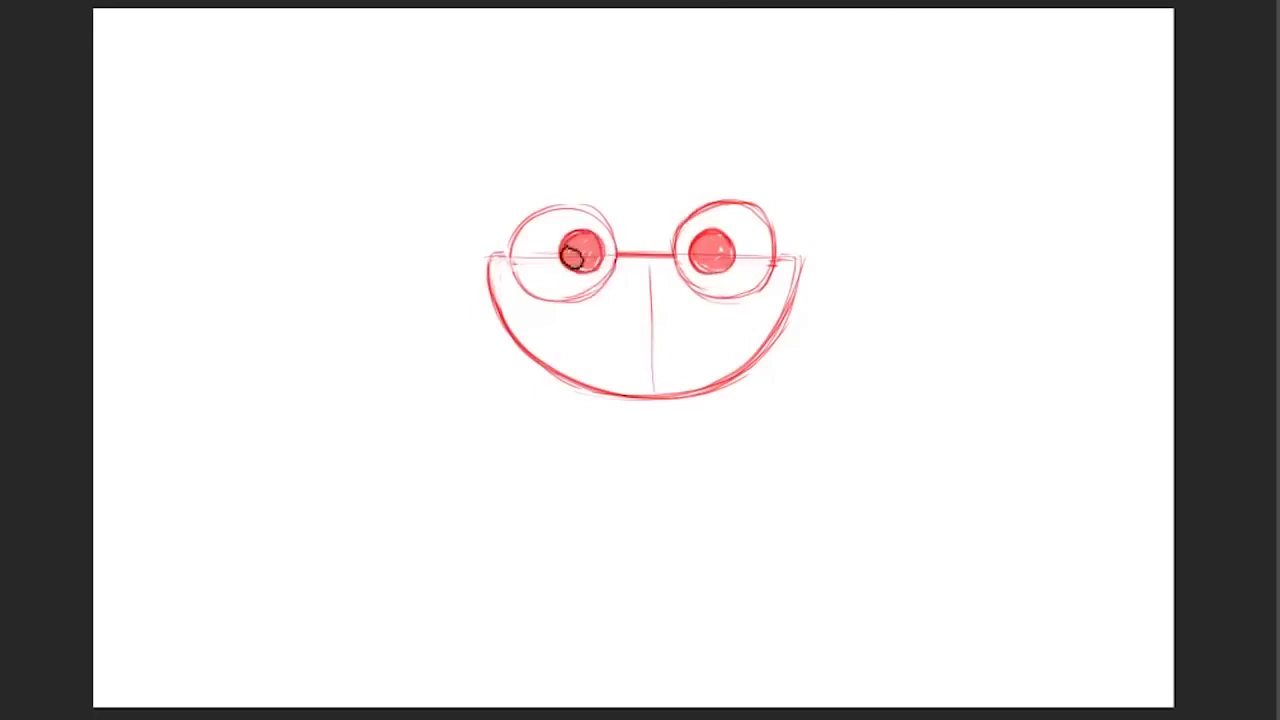
pyautogui.moveTo(588, 271); pyautogui.dragTo(600, 263)
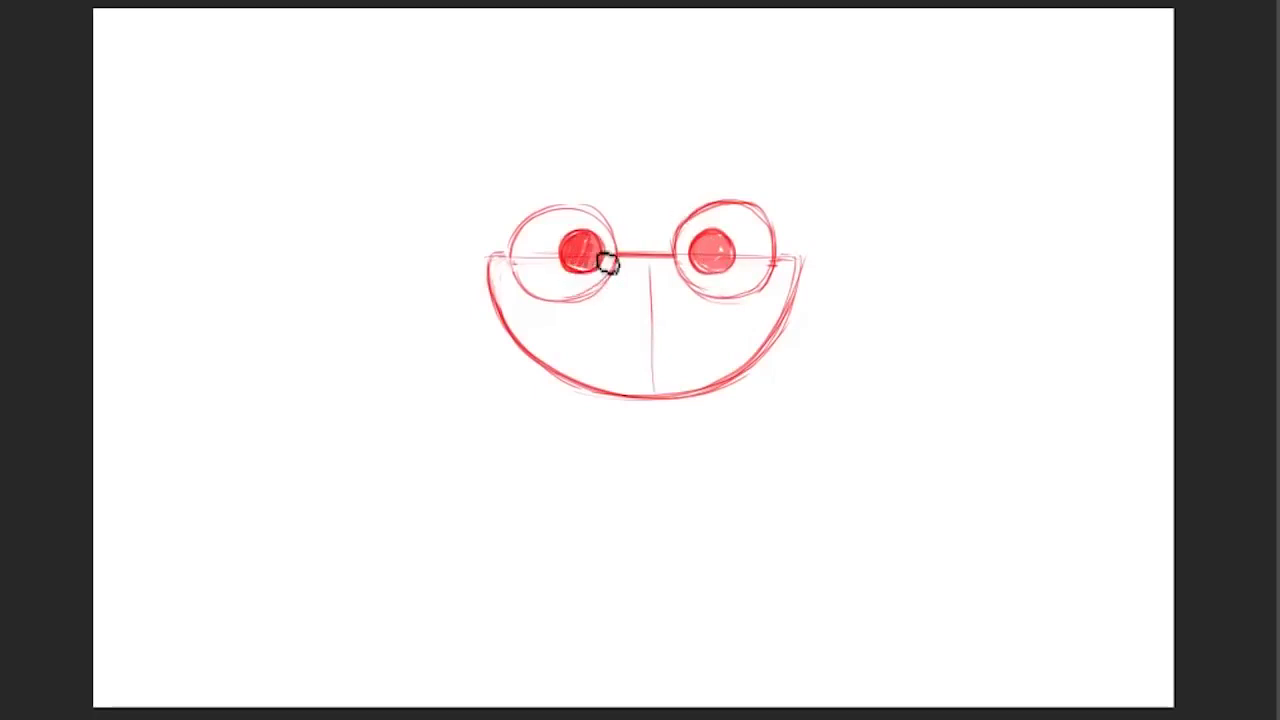
pyautogui.moveTo(709, 266); pyautogui.dragTo(712, 273)
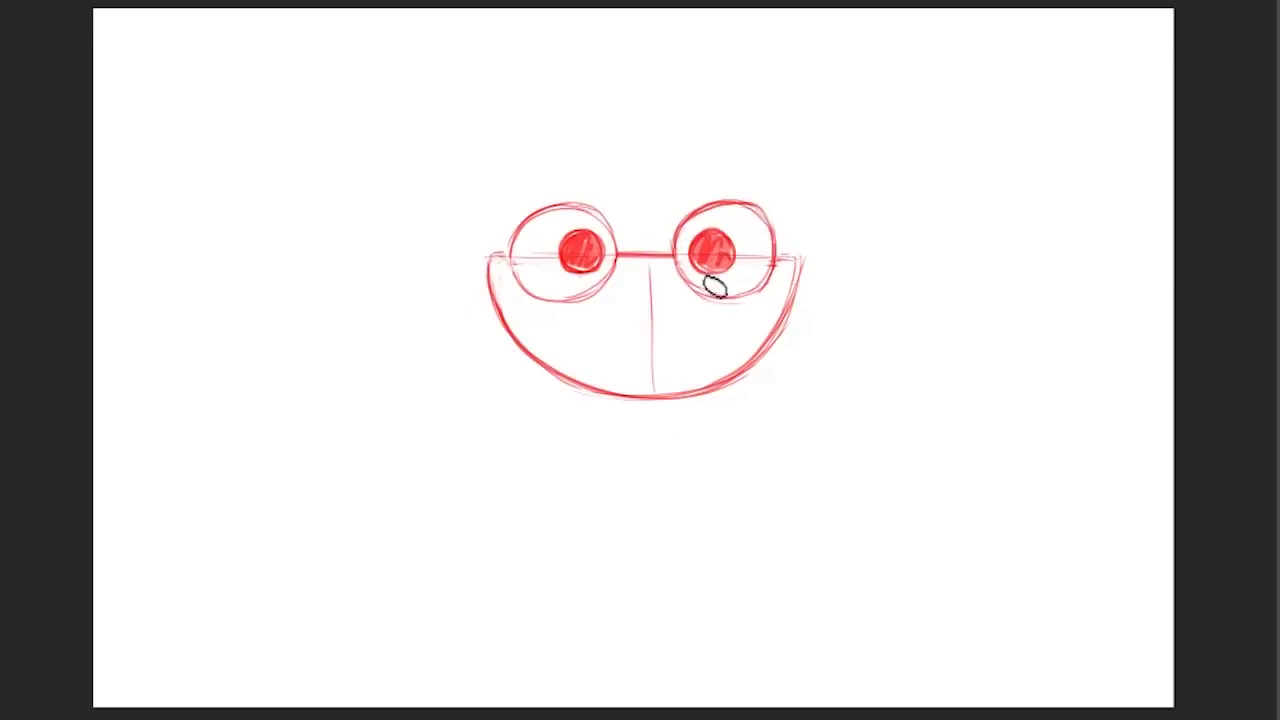
# Step: Draw light vertical guides from both pupils through the head and extend them below the jaw as two short neck lines
pyautogui.moveTo(711, 276); pyautogui.dragTo(715, 404)
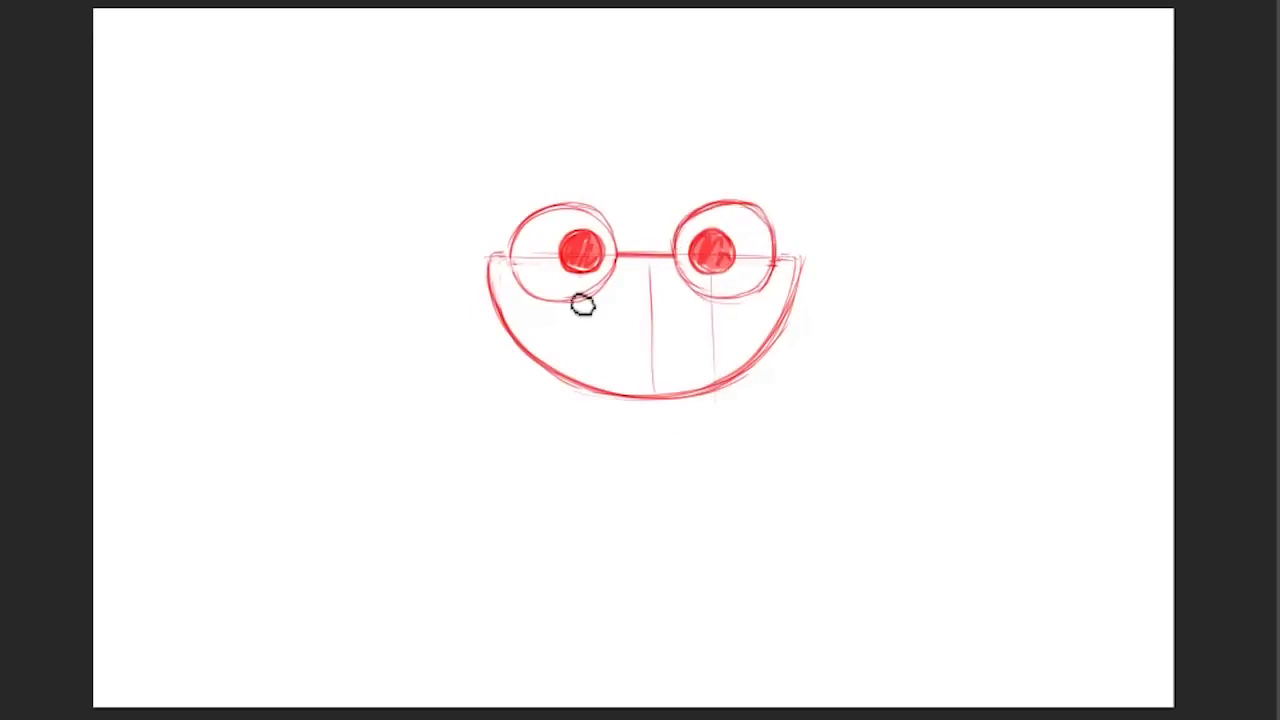
pyautogui.moveTo(575, 292); pyautogui.dragTo(582, 402)
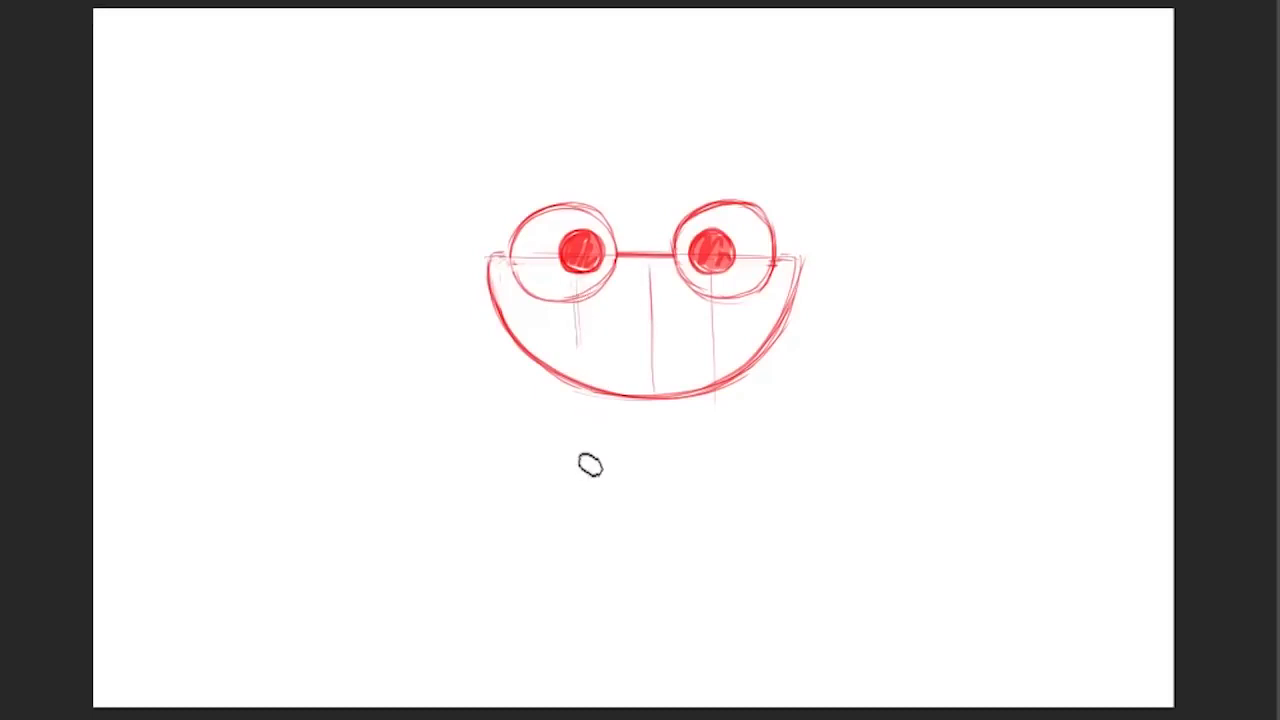
pyautogui.moveTo(580, 392); pyautogui.dragTo(581, 466)
pyautogui.moveTo(716, 390); pyautogui.dragTo(717, 438)
pyautogui.keyDown('shift'); pyautogui.click(720, 470); pyautogui.keyUp('shift')
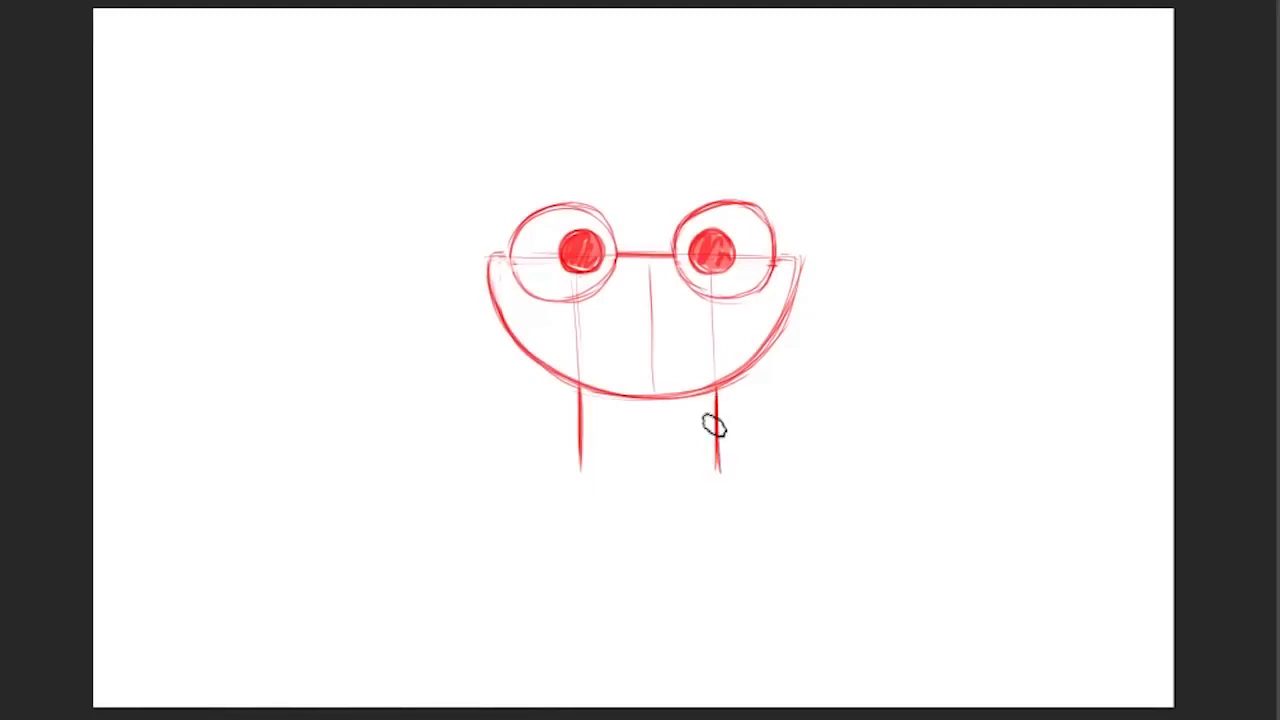
# Step: Move the sketch higher on the canvas and extend the neck's right line downward, curving it inward at the body's base
pyautogui.keyDown('shift'); pyautogui.click(717, 552); pyautogui.keyUp('shift')
pyautogui.moveTo(743, 380); pyautogui.dragTo(746, 328)
pyautogui.moveTo(729, 519)
pyautogui.mouseDown()
pyautogui.moveTo(727, 443)
pyautogui.moveTo(688, 600)
pyautogui.mouseUp()
pyautogui.moveTo(720, 490); pyautogui.dragTo(686, 614)
pyautogui.hotkey('ctrl', 'z')
pyautogui.moveTo(719, 492); pyautogui.dragTo(665, 618)
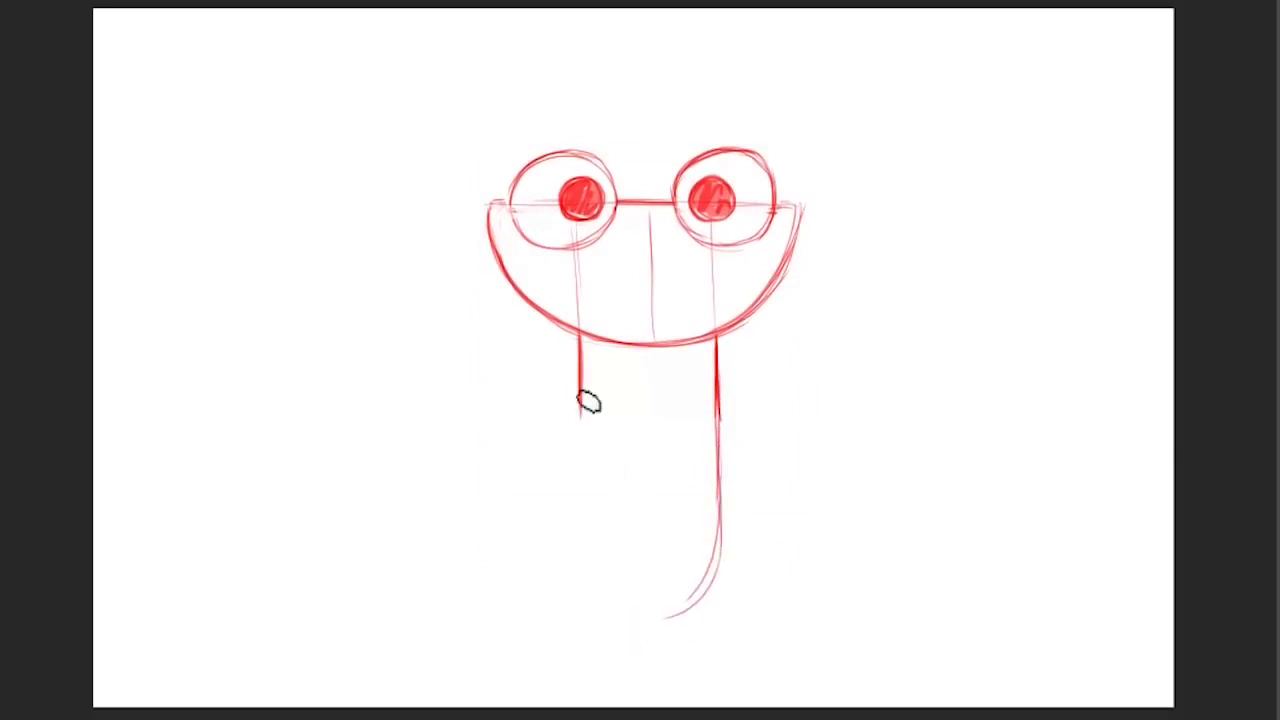
# Step: Lengthen the neck's left line and sketch the body with a rounded hump to the left and a flat underside
pyautogui.moveTo(582, 385); pyautogui.dragTo(587, 474)
pyautogui.moveTo(415, 565)
pyautogui.mouseDown()
pyautogui.moveTo(462, 468)
pyautogui.moveTo(511, 459)
pyautogui.moveTo(452, 496)
pyautogui.moveTo(496, 459)
pyautogui.moveTo(579, 482)
pyautogui.moveTo(590, 451)
pyautogui.moveTo(575, 485)
pyautogui.moveTo(494, 456)
pyautogui.moveTo(591, 475)
pyautogui.moveTo(470, 473)
pyautogui.moveTo(491, 473)
pyautogui.moveTo(455, 482)
pyautogui.moveTo(425, 533)
pyautogui.moveTo(485, 457)
pyautogui.moveTo(517, 465)
pyautogui.mouseUp()
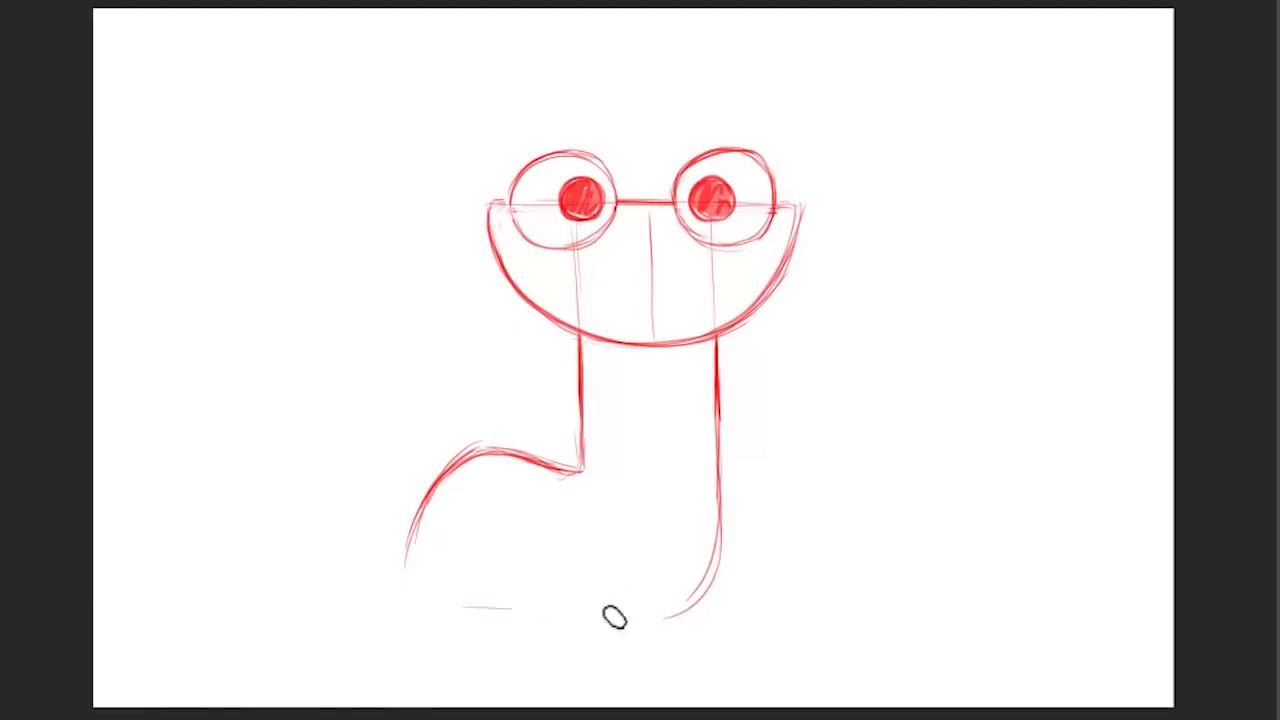
pyautogui.moveTo(452, 600)
pyautogui.mouseDown()
pyautogui.moveTo(720, 591)
pyautogui.moveTo(722, 513)
pyautogui.moveTo(726, 533)
pyautogui.moveTo(629, 600)
pyautogui.mouseUp()
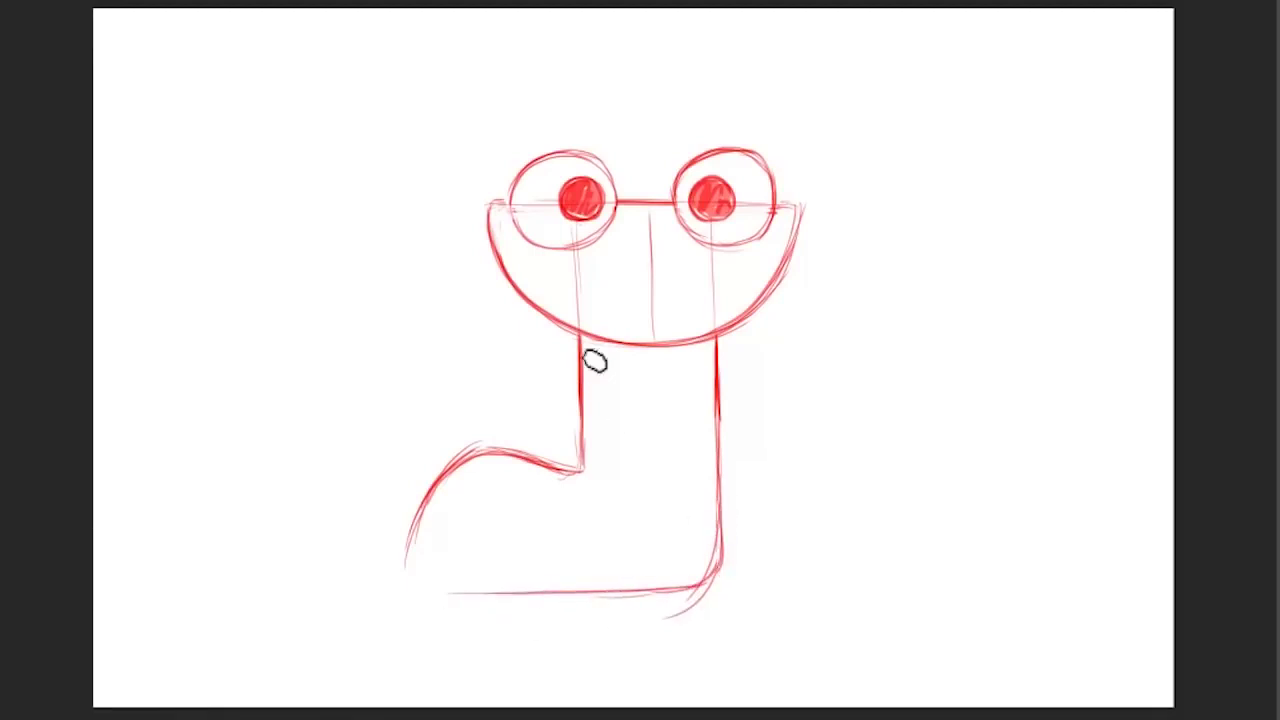
pyautogui.moveTo(581, 345); pyautogui.dragTo(586, 477)
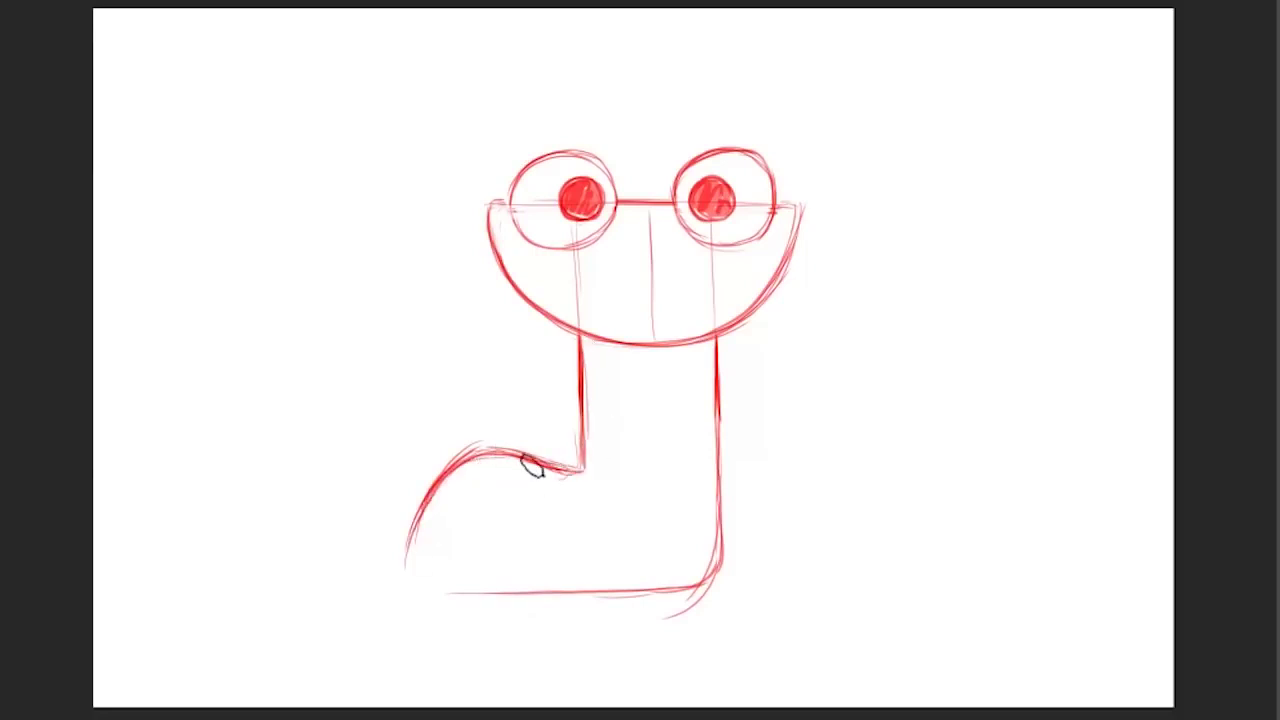
pyautogui.moveTo(437, 520)
pyautogui.mouseDown()
pyautogui.moveTo(443, 603)
pyautogui.moveTo(514, 603)
pyautogui.mouseUp()
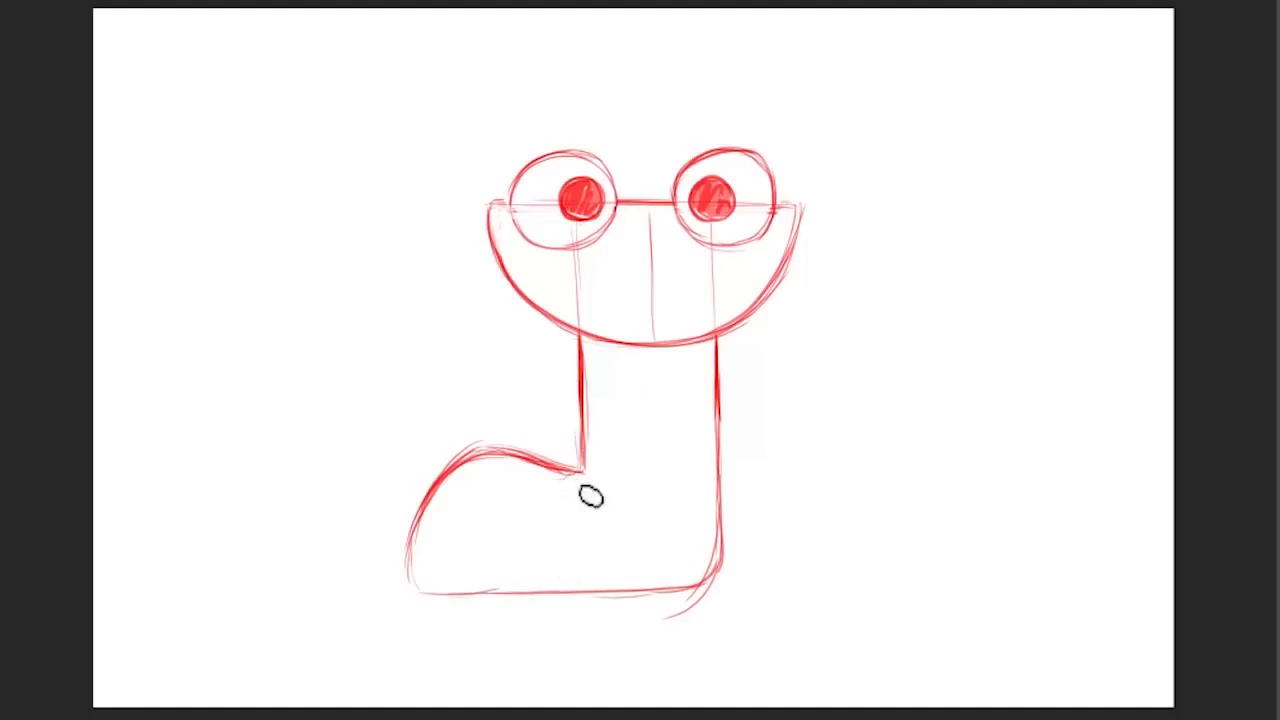
pyautogui.moveTo(549, 466)
pyautogui.mouseDown()
pyautogui.moveTo(597, 474)
pyautogui.moveTo(552, 413)
pyautogui.moveTo(578, 463)
pyautogui.mouseUp()
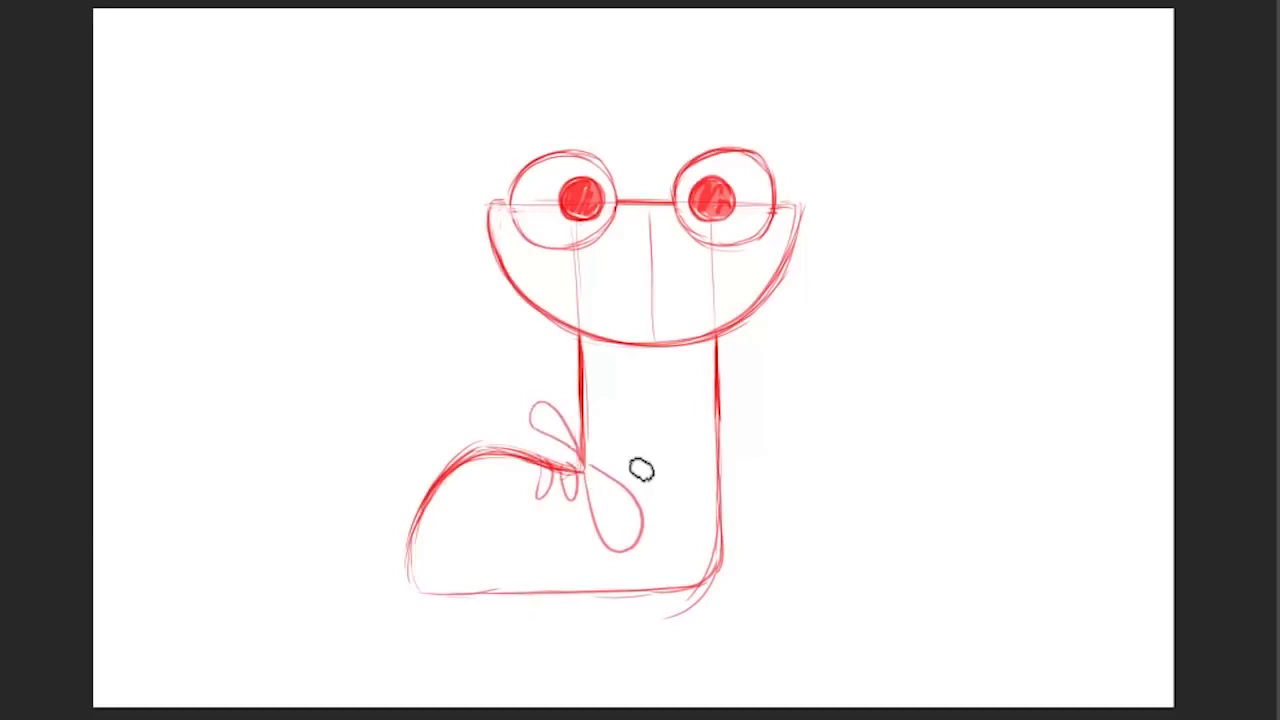
pyautogui.moveTo(692, 410); pyautogui.dragTo(716, 400)
pyautogui.moveTo(603, 345); pyautogui.dragTo(603, 395)
pyautogui.moveTo(627, 345)
pyautogui.mouseDown()
pyautogui.moveTo(627, 395)
pyautogui.moveTo(652, 395)
pyautogui.mouseUp()
pyautogui.moveTo(677, 345)
pyautogui.mouseDown()
pyautogui.moveTo(679, 397)
pyautogui.moveTo(702, 397)
pyautogui.mouseUp()
pyautogui.moveTo(588, 419); pyautogui.dragTo(712, 416)
pyautogui.moveTo(432, 524)
pyautogui.mouseDown()
pyautogui.moveTo(409, 591)
pyautogui.moveTo(696, 580)
pyautogui.mouseUp()
pyautogui.hotkey('ctrl', 'z')
pyautogui.hotkey('ctrl', 'z')
pyautogui.hotkey('ctrl', 'z')
pyautogui.hotkey('ctrl', 'z')
pyautogui.hotkey('ctrl', 'z')
pyautogui.hotkey('ctrl', 'z')
pyautogui.hotkey('ctrl', 'z')
pyautogui.hotkey('ctrl', 'z')
pyautogui.hotkey('ctrl', 'z')
pyautogui.hotkey('ctrl', 'z')
pyautogui.hotkey('ctrl', 'z')
pyautogui.hotkey('ctrl', 'z')
pyautogui.hotkey('ctrl', 'z')
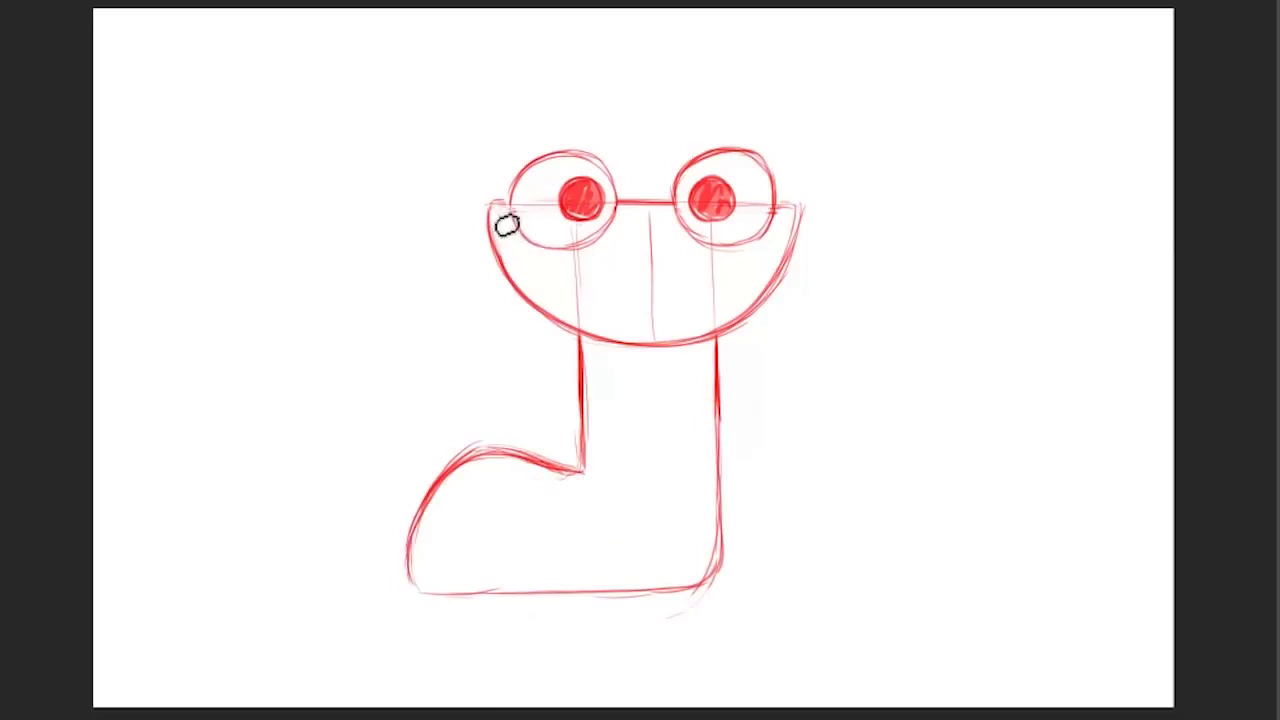
# Step: Draw a wide, wavy smiling mouth across the head, rising at the centre line and curving up to both sides
pyautogui.moveTo(501, 218); pyautogui.dragTo(522, 258)
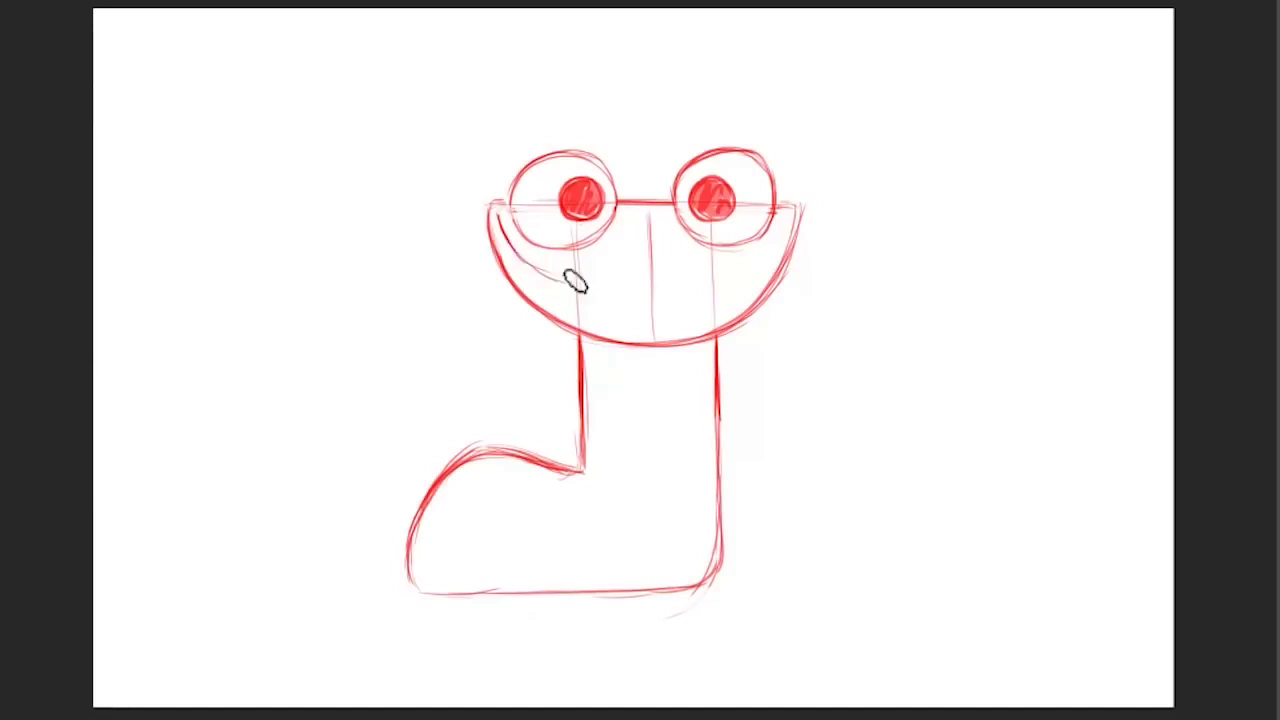
pyautogui.moveTo(578, 274); pyautogui.dragTo(655, 258)
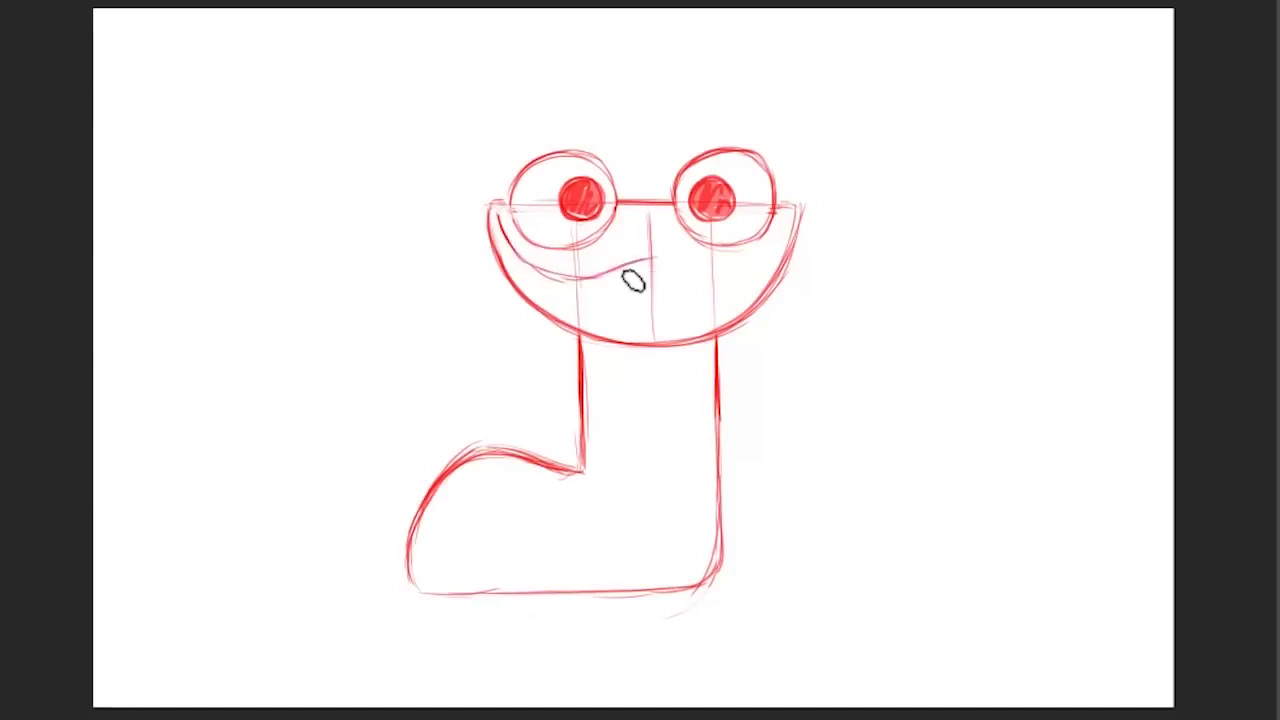
pyautogui.moveTo(668, 260); pyautogui.dragTo(745, 272)
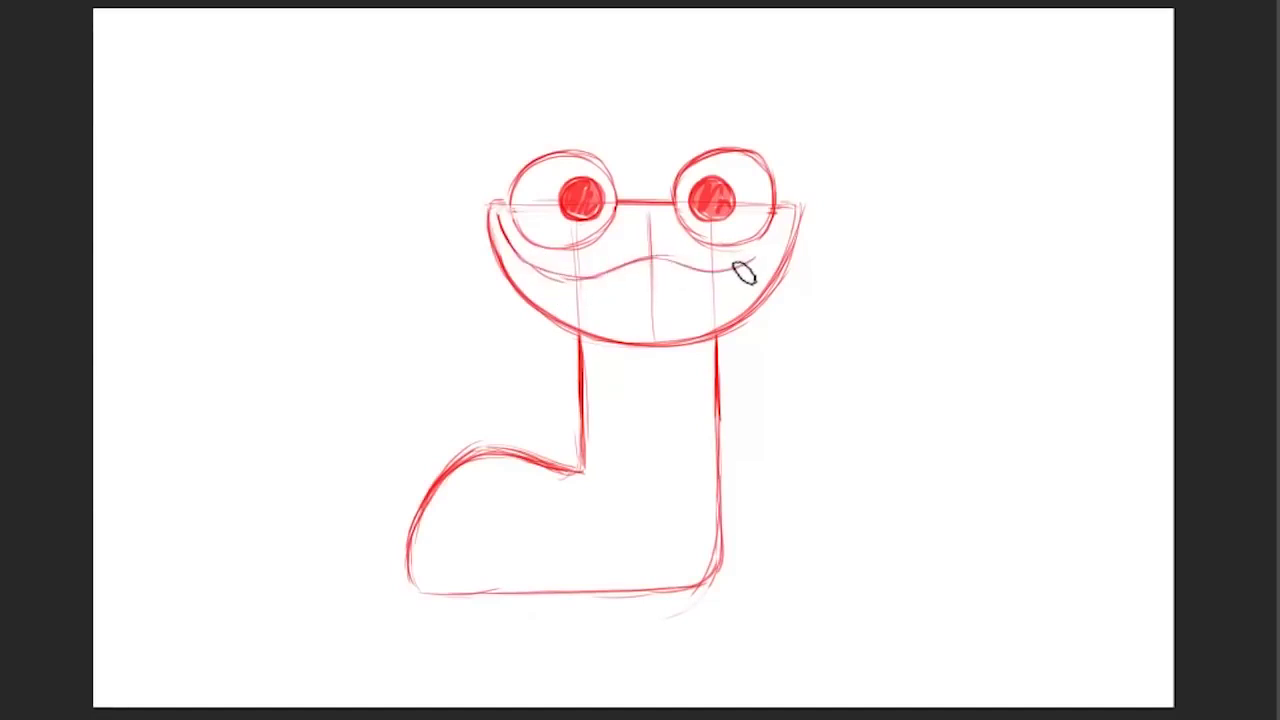
pyautogui.hotkey('ctrl', 'z')
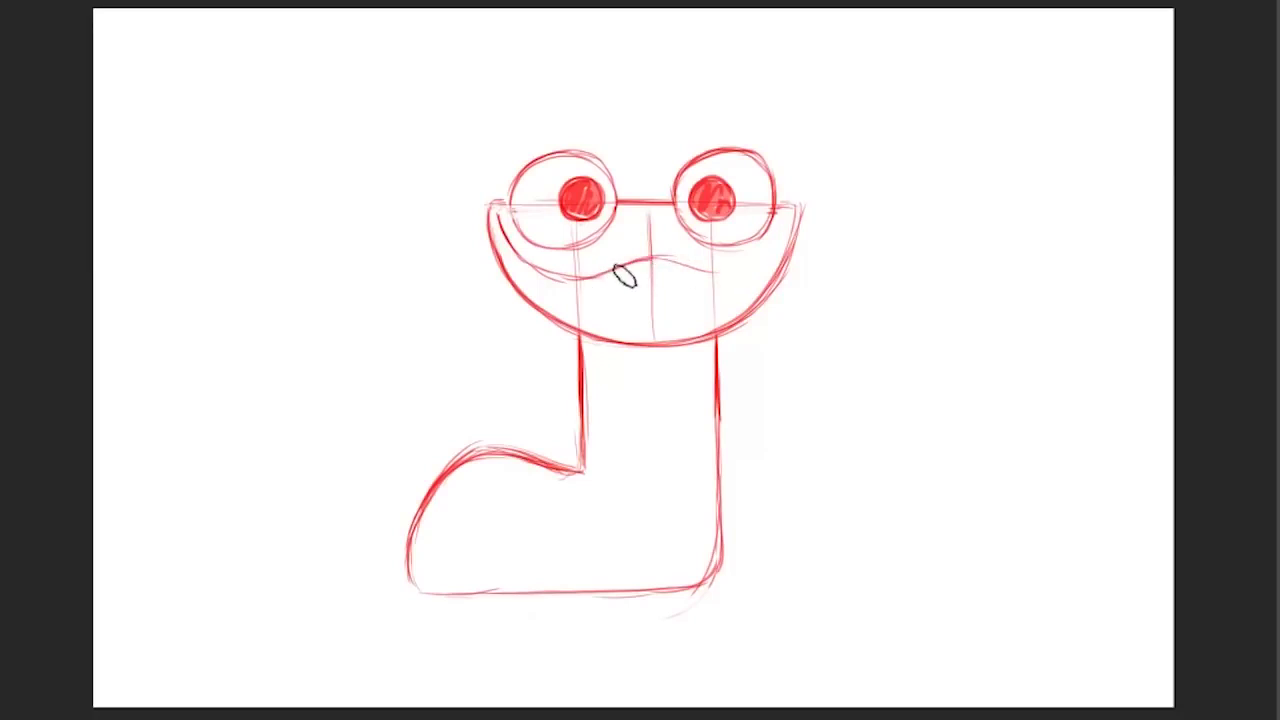
pyautogui.moveTo(670, 268)
pyautogui.mouseDown()
pyautogui.moveTo(772, 262)
pyautogui.moveTo(795, 225)
pyautogui.mouseUp()
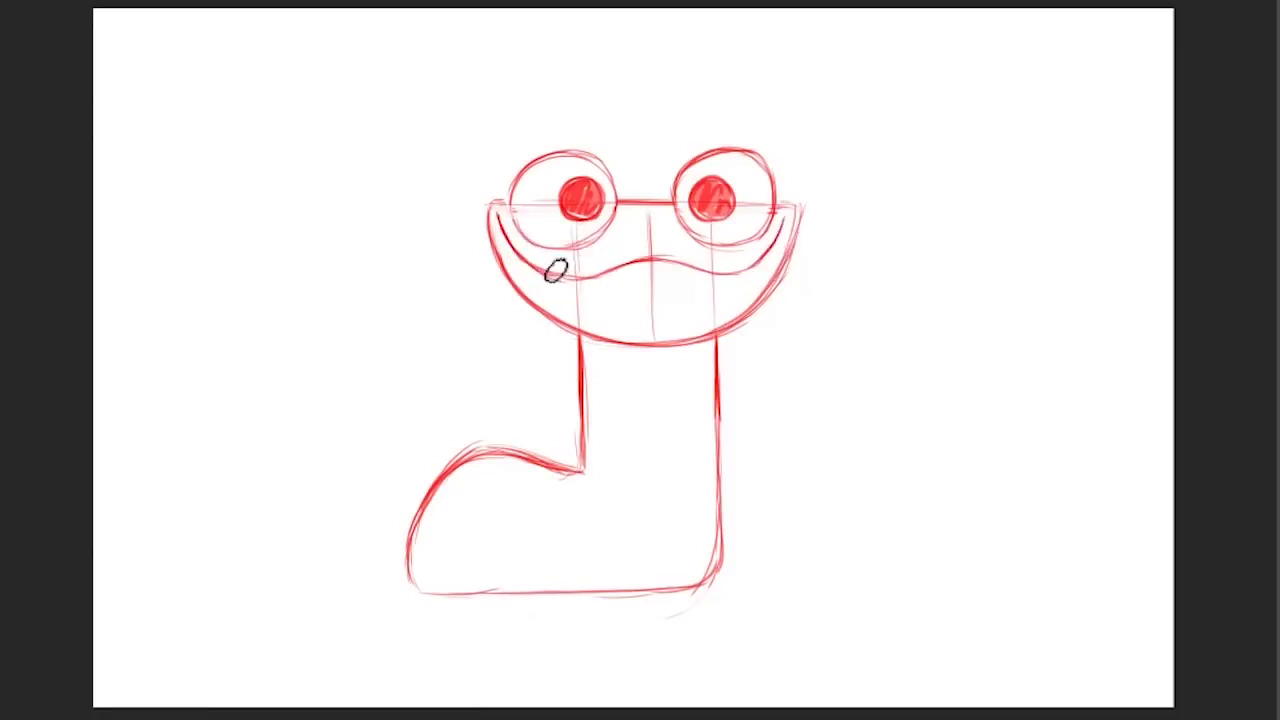
pyautogui.moveTo(548, 275); pyautogui.dragTo(618, 265)
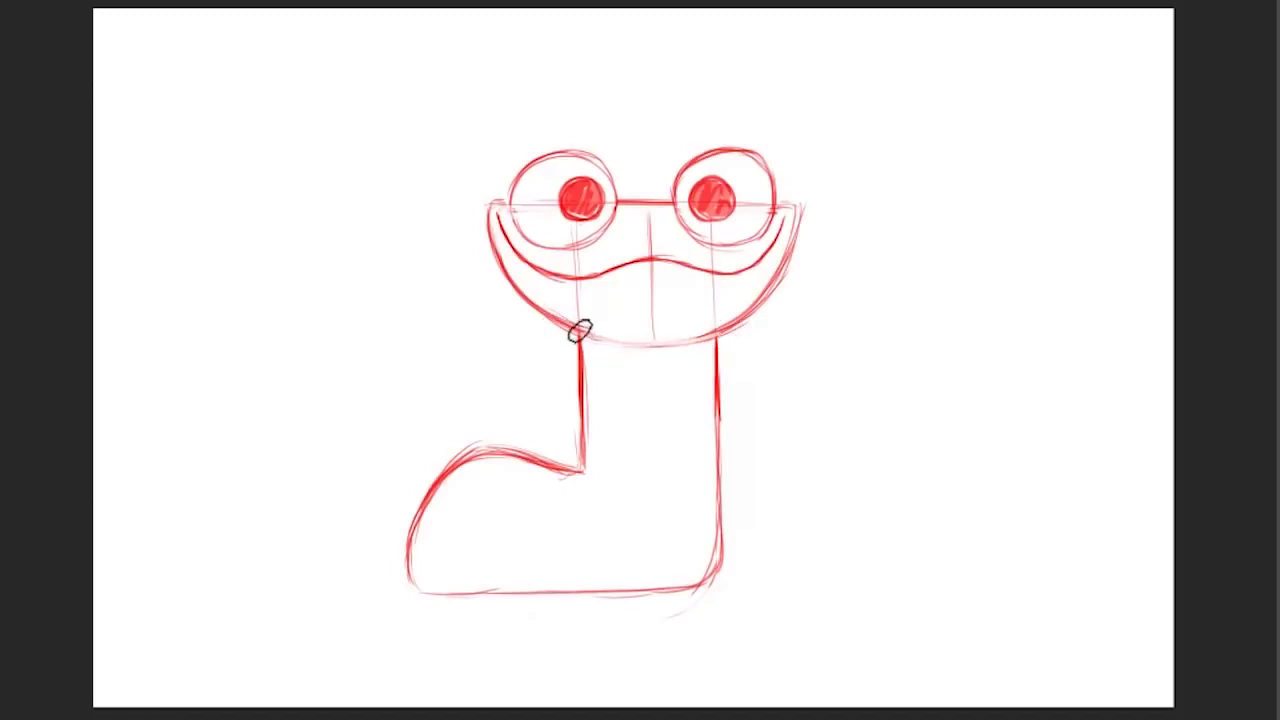
# Step: Draw narrower neck lines inside the existing ones, joining them to the jaw, and reinforce the jaw's right edge
pyautogui.moveTo(598, 336); pyautogui.dragTo(598, 470)
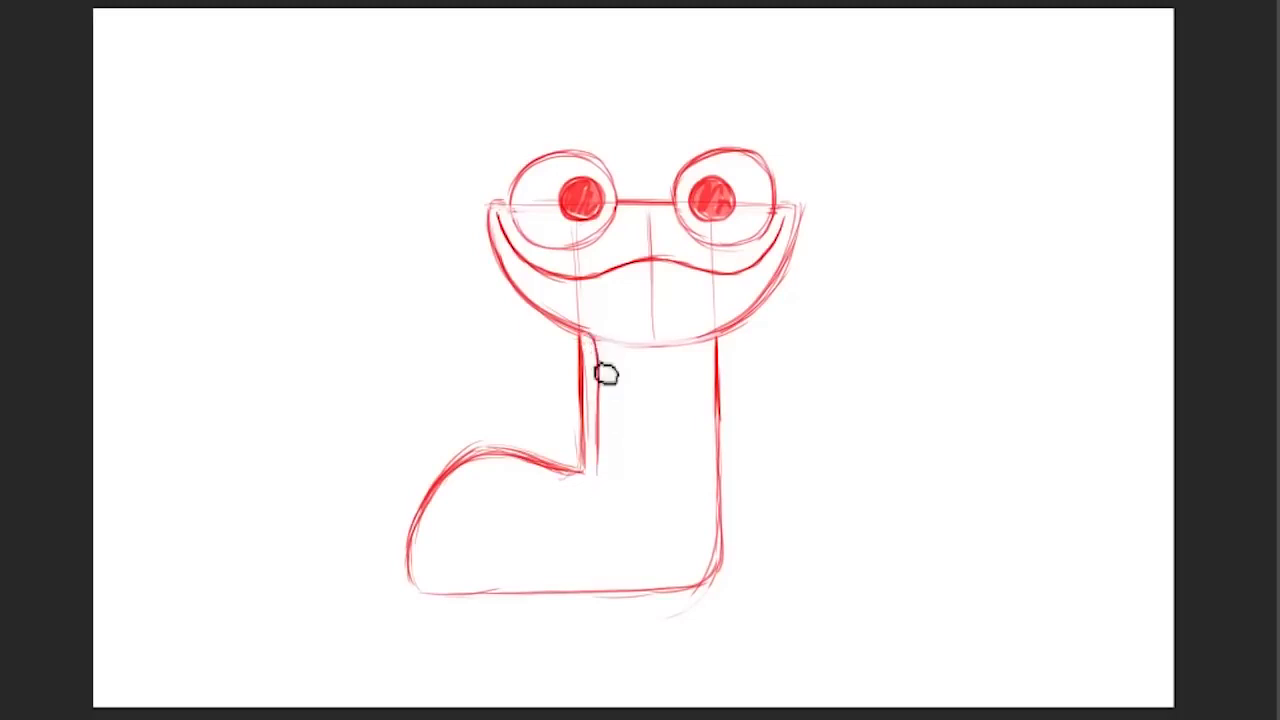
pyautogui.moveTo(703, 472)
pyautogui.mouseDown()
pyautogui.moveTo(715, 341)
pyautogui.moveTo(784, 280)
pyautogui.moveTo(789, 220)
pyautogui.mouseUp()
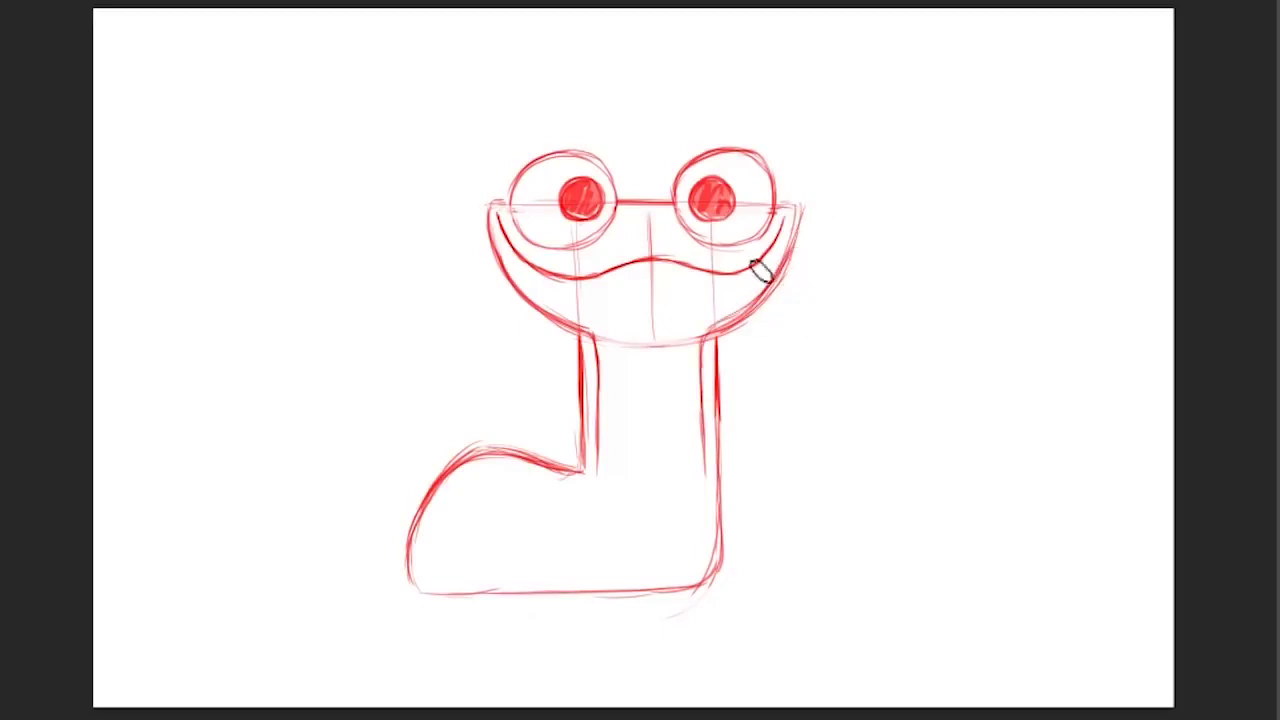
pyautogui.moveTo(773, 309); pyautogui.dragTo(809, 213)
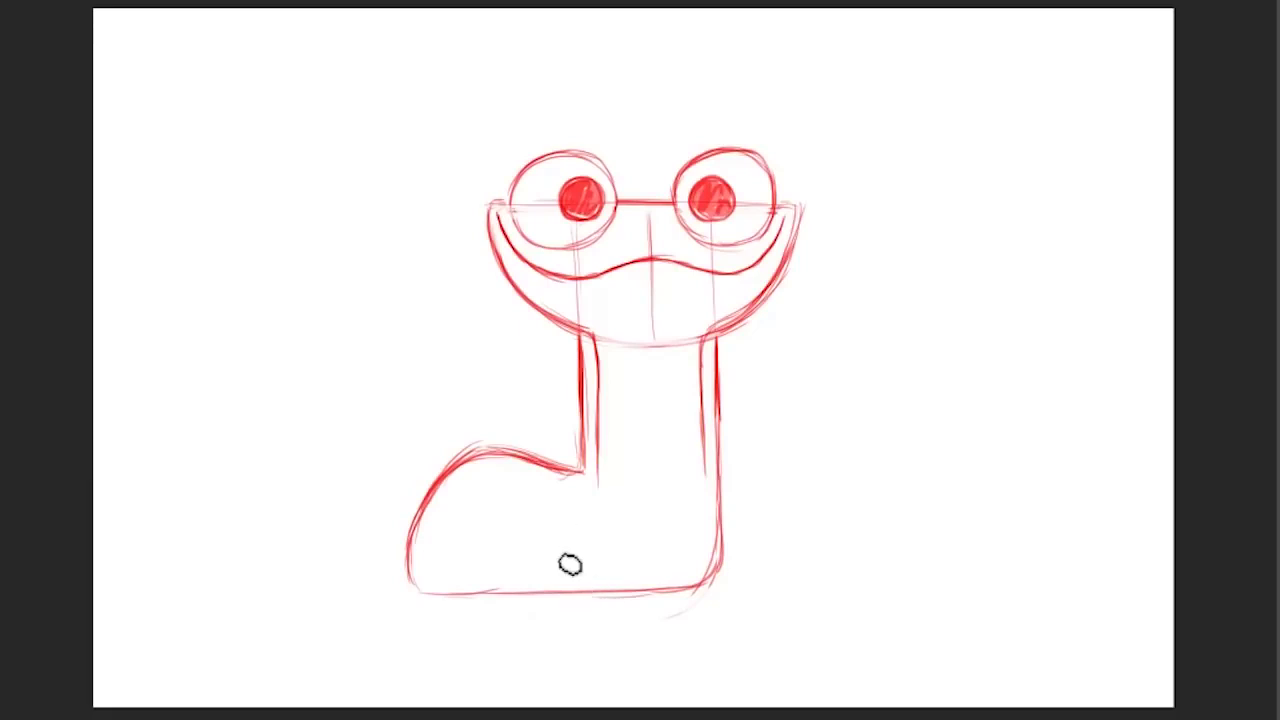
# Step: Sketch a front leg overlapping the body's underside, widening into a rounded foot with small splayed toes
pyautogui.moveTo(531, 637); pyautogui.dragTo(574, 543)
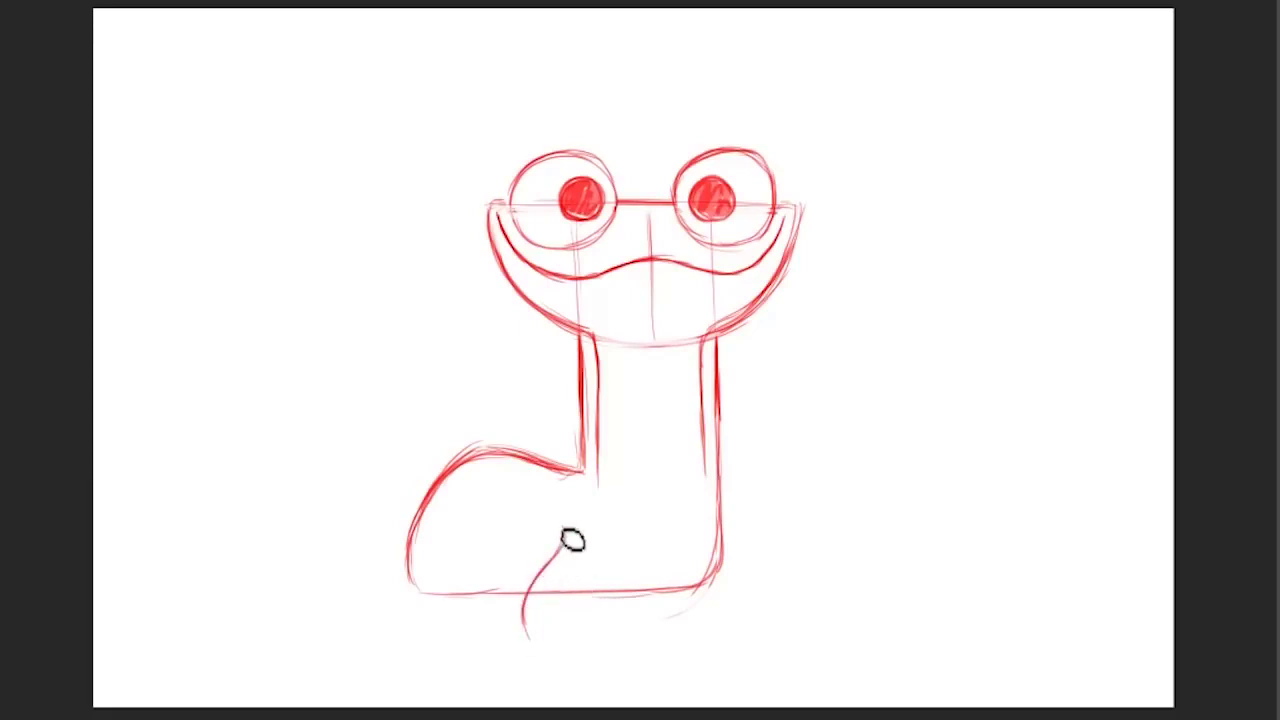
pyautogui.moveTo(524, 606); pyautogui.dragTo(518, 632)
pyautogui.moveTo(565, 537)
pyautogui.mouseDown()
pyautogui.moveTo(531, 606)
pyautogui.moveTo(597, 640)
pyautogui.moveTo(543, 646)
pyautogui.mouseUp()
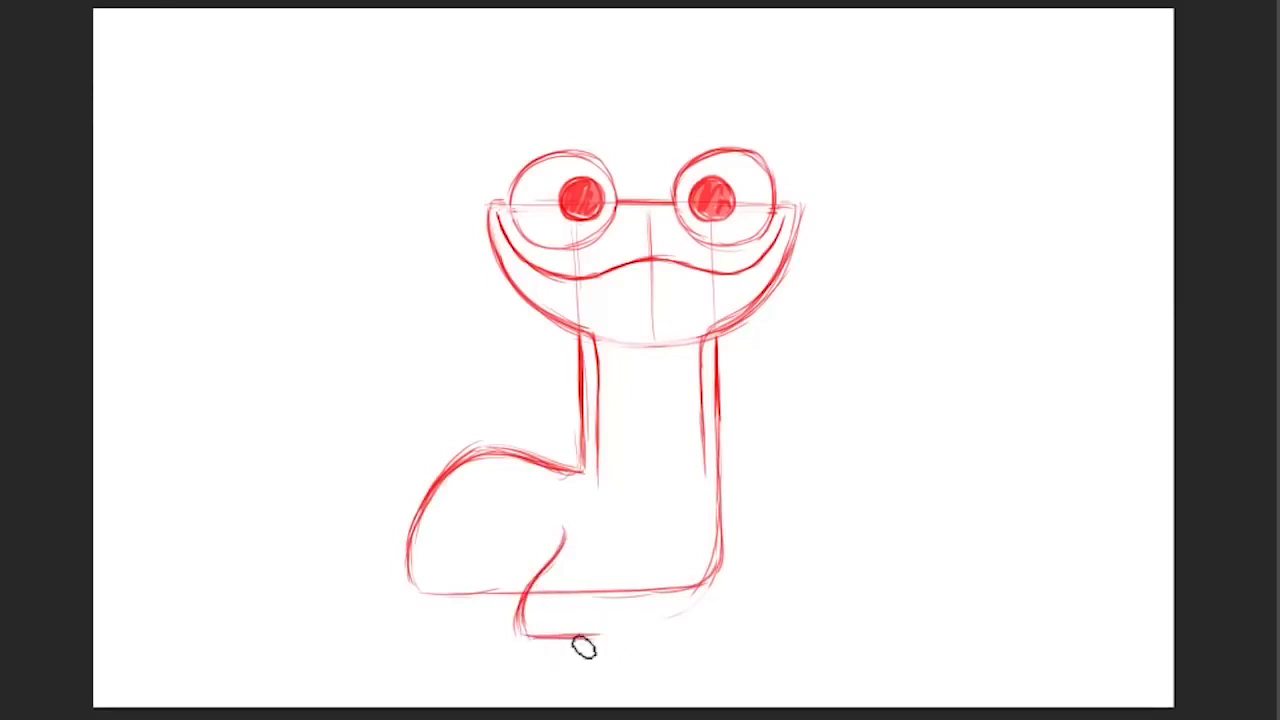
pyautogui.moveTo(594, 552); pyautogui.dragTo(604, 649)
pyautogui.moveTo(595, 556)
pyautogui.mouseDown()
pyautogui.moveTo(601, 635)
pyautogui.moveTo(534, 606)
pyautogui.moveTo(604, 636)
pyautogui.moveTo(574, 641)
pyautogui.moveTo(584, 637)
pyautogui.mouseUp()
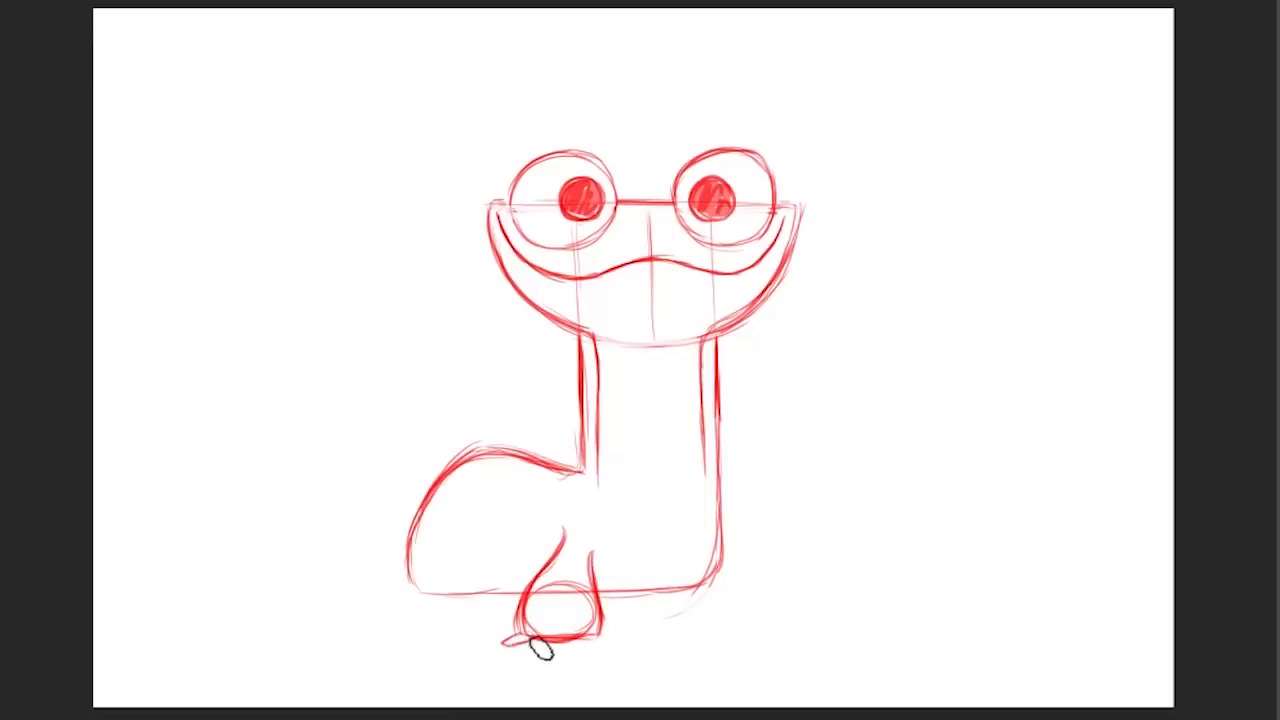
pyautogui.moveTo(549, 659); pyautogui.dragTo(589, 656)
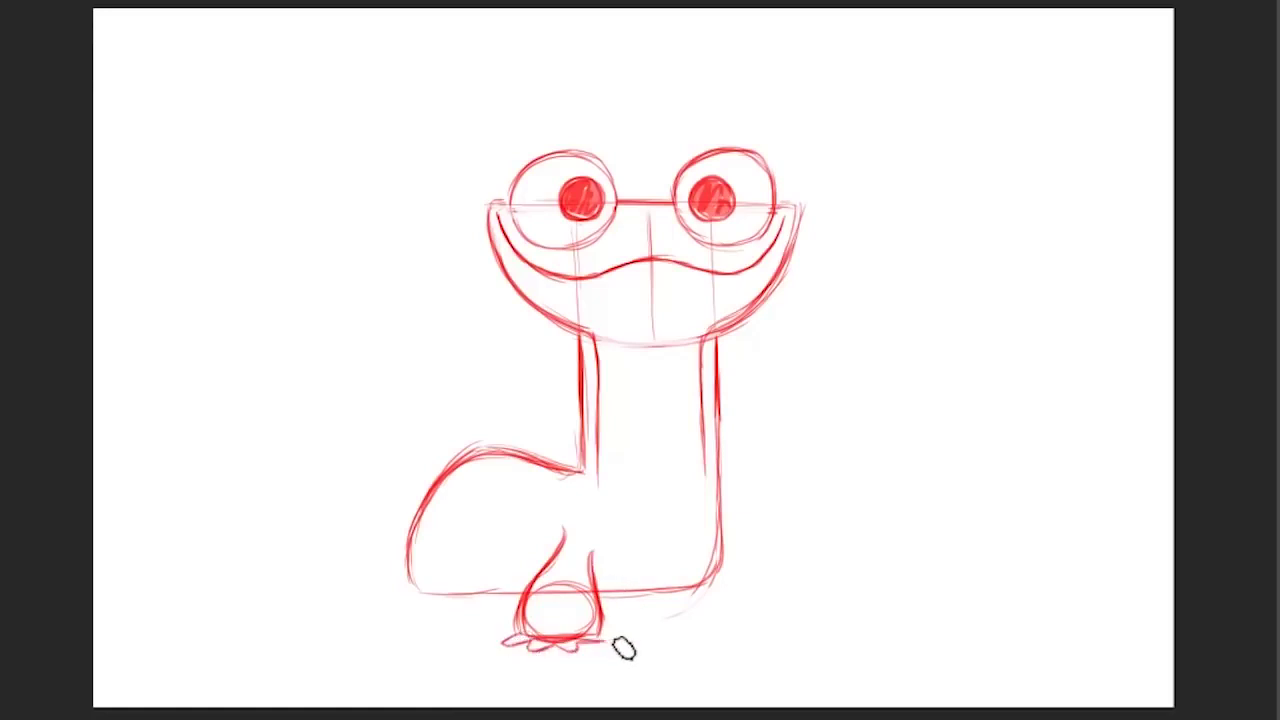
pyautogui.moveTo(630, 645); pyautogui.dragTo(633, 625)
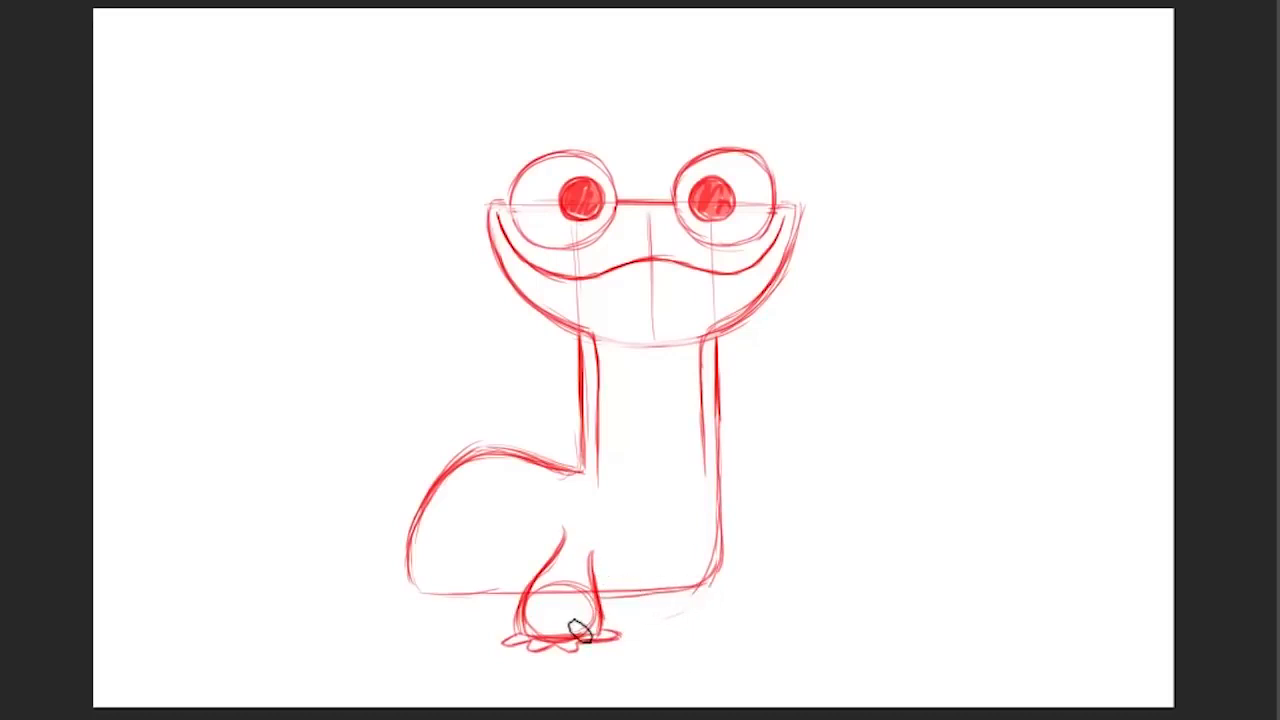
# Step: Select the front leg and foot with a freehand lasso, move them slightly up and to the right, and deselect
pyautogui.moveTo(524, 592); pyautogui.dragTo(606, 550)
pyautogui.moveTo(636, 632); pyautogui.dragTo(500, 658)
pyautogui.press('v')
pyautogui.moveTo(594, 641); pyautogui.dragTo(598, 622)
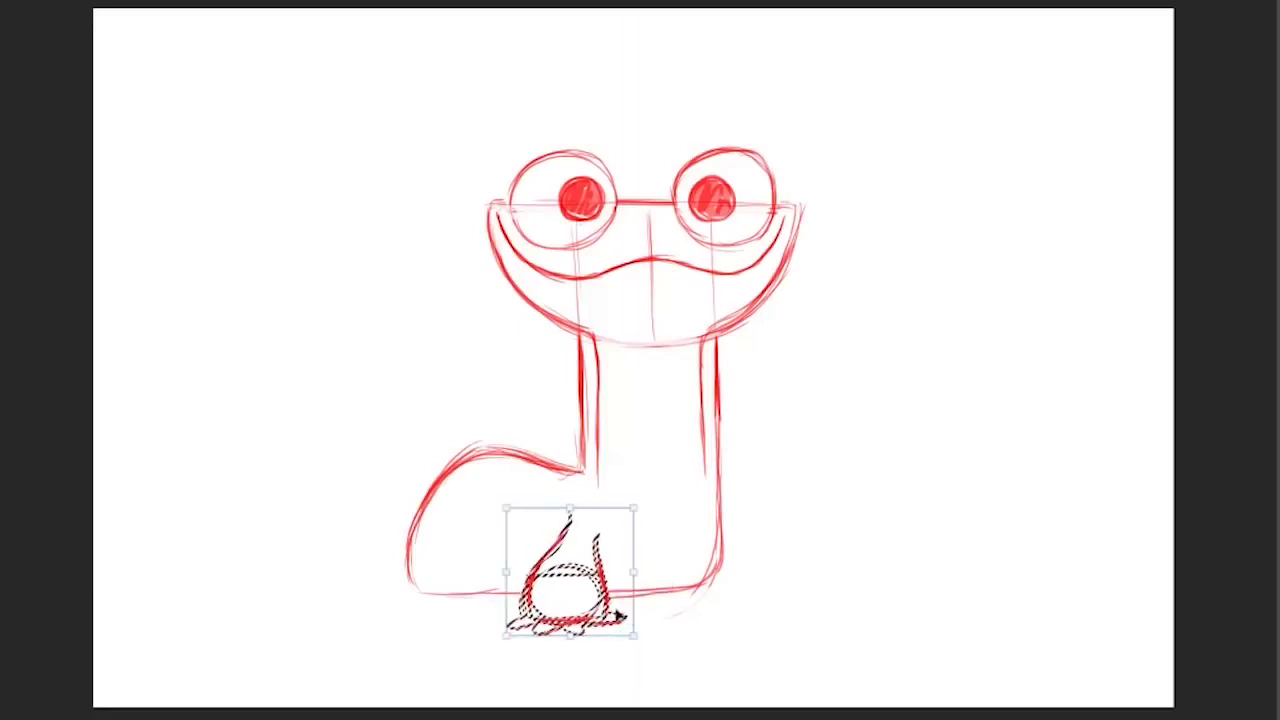
pyautogui.press('Return')
pyautogui.rightClick(616, 600)
pyautogui.click(660, 300)
pyautogui.moveTo(723, 512); pyautogui.dragTo(745, 562)
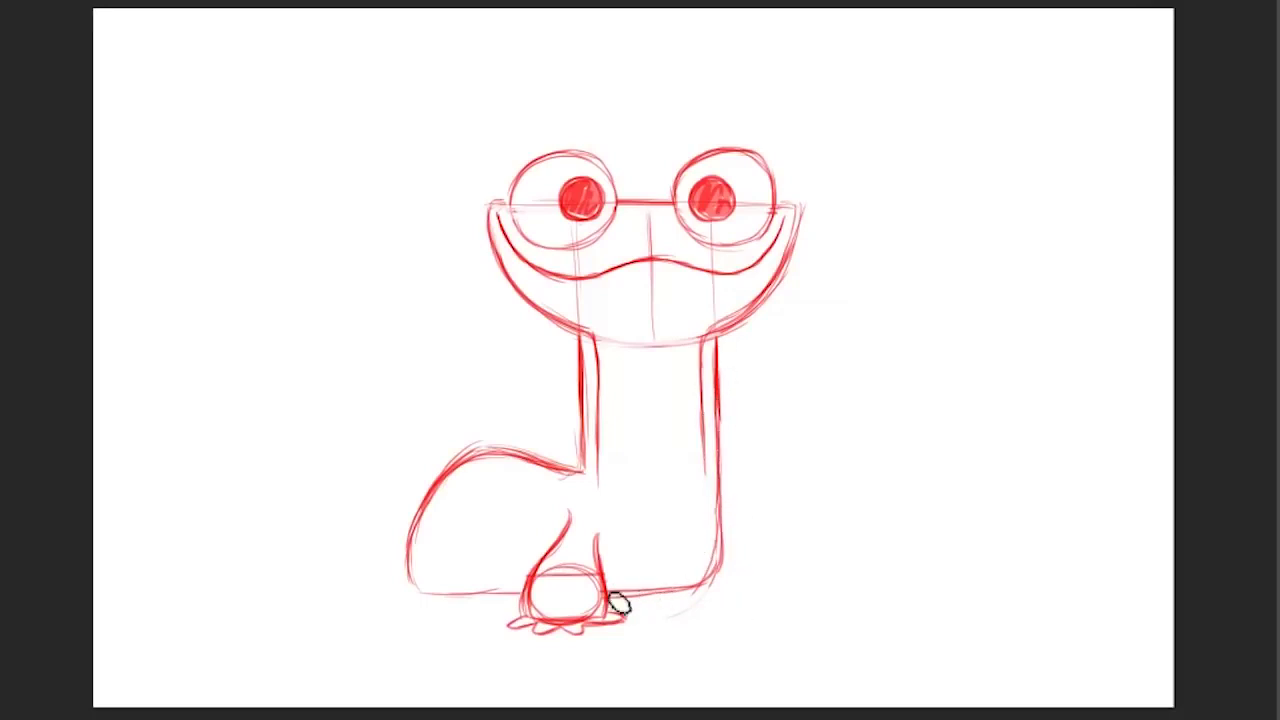
# Step: Round off the lower corner of the chest and sketch the other front leg with a small toed foot beneath it
pyautogui.moveTo(609, 596); pyautogui.dragTo(700, 550)
pyautogui.hotkey('ctrl', 'z')
pyautogui.moveTo(550, 588)
pyautogui.mouseDown()
pyautogui.moveTo(686, 567)
pyautogui.moveTo(721, 537)
pyautogui.mouseUp()
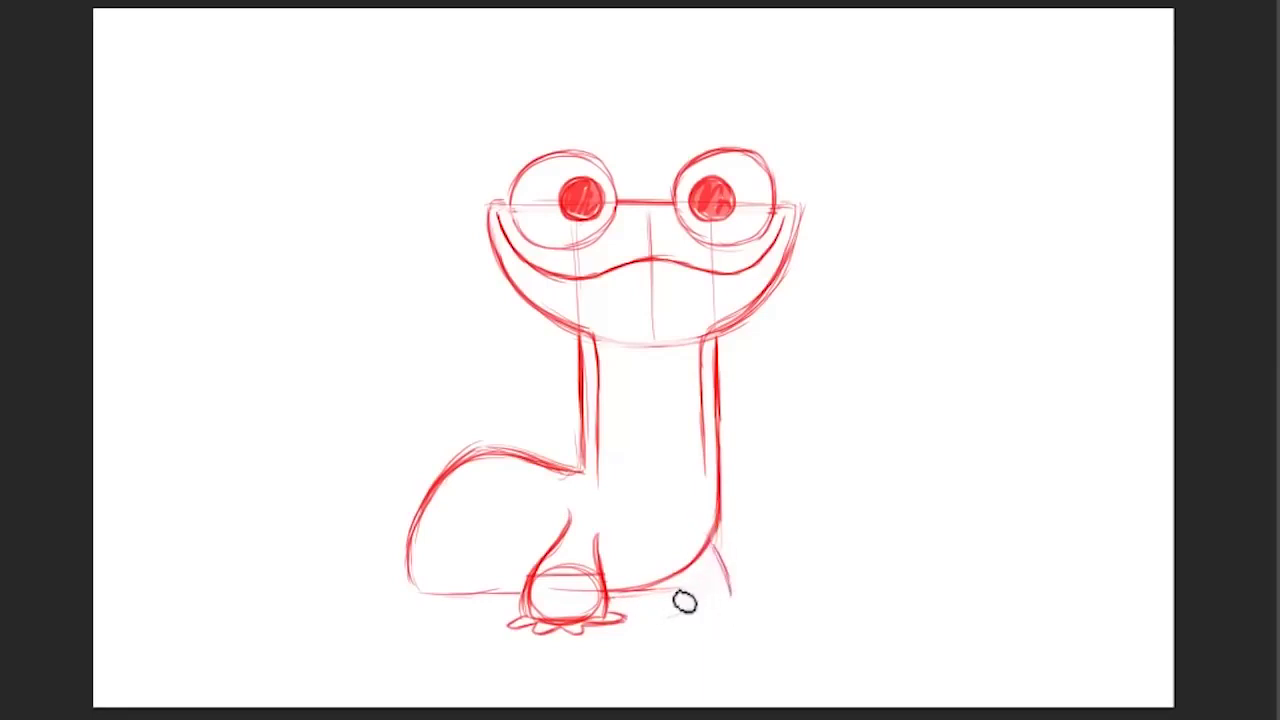
pyautogui.moveTo(662, 600)
pyautogui.mouseDown()
pyautogui.moveTo(741, 602)
pyautogui.moveTo(725, 565)
pyautogui.mouseUp()
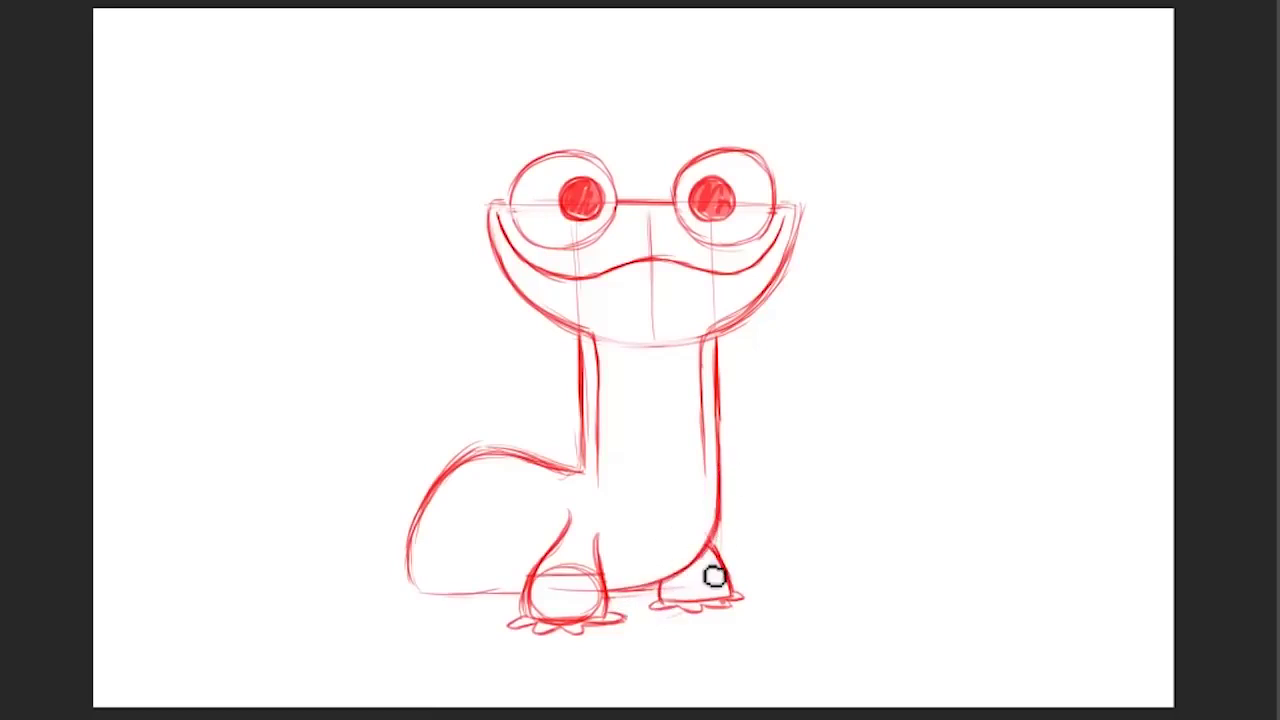
# Step: Sketch a rear leg under the rump from a construction circle, widening into a rounded foot with small splayed toes
pyautogui.moveTo(449, 543); pyautogui.dragTo(429, 569)
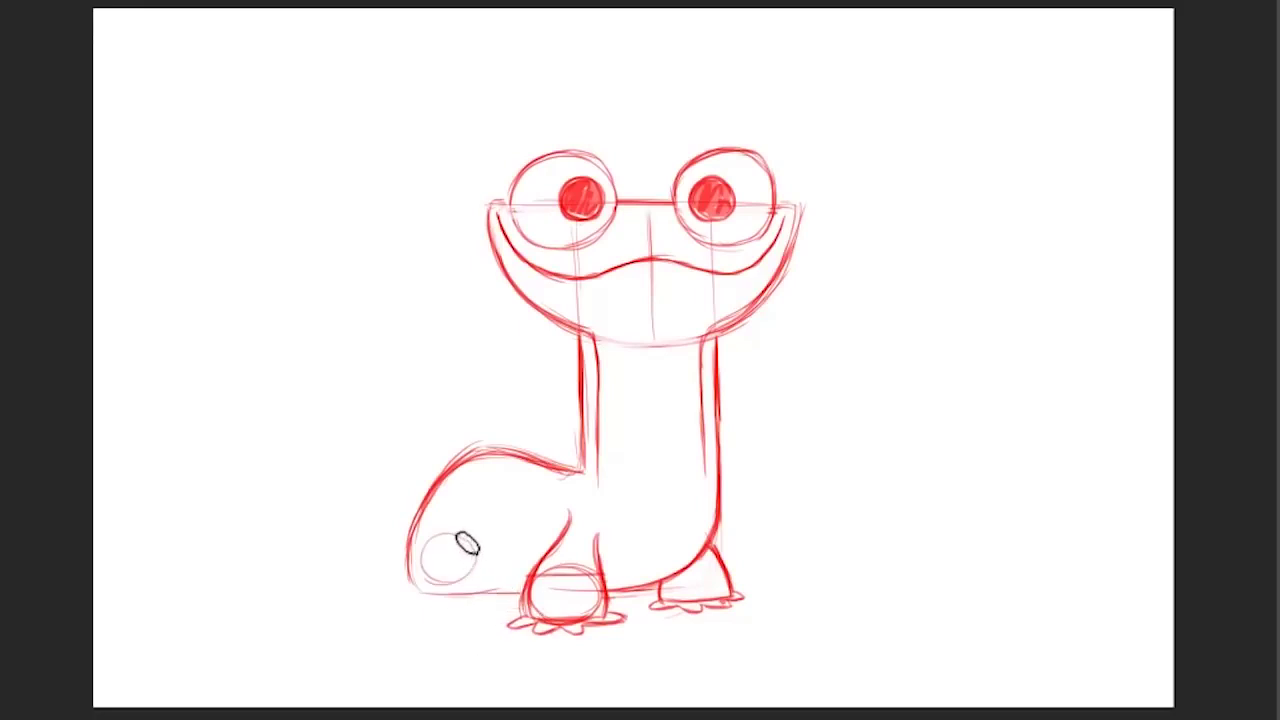
pyautogui.moveTo(430, 535)
pyautogui.mouseDown()
pyautogui.moveTo(392, 608)
pyautogui.moveTo(455, 619)
pyautogui.mouseUp()
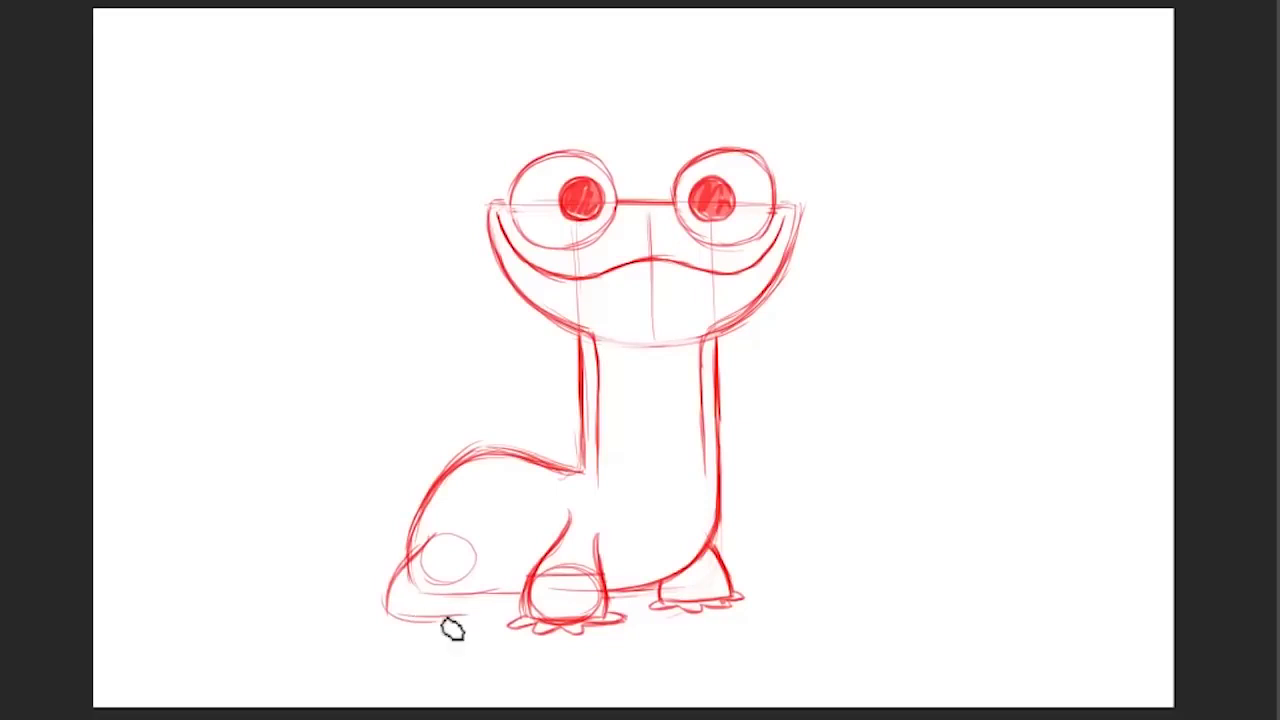
pyautogui.moveTo(462, 556)
pyautogui.mouseDown()
pyautogui.moveTo(466, 591)
pyautogui.moveTo(450, 614)
pyautogui.moveTo(411, 620)
pyautogui.moveTo(426, 563)
pyautogui.moveTo(409, 597)
pyautogui.moveTo(452, 610)
pyautogui.moveTo(423, 626)
pyautogui.moveTo(450, 634)
pyautogui.moveTo(472, 616)
pyautogui.moveTo(471, 594)
pyautogui.moveTo(525, 591)
pyautogui.moveTo(466, 598)
pyautogui.mouseUp()
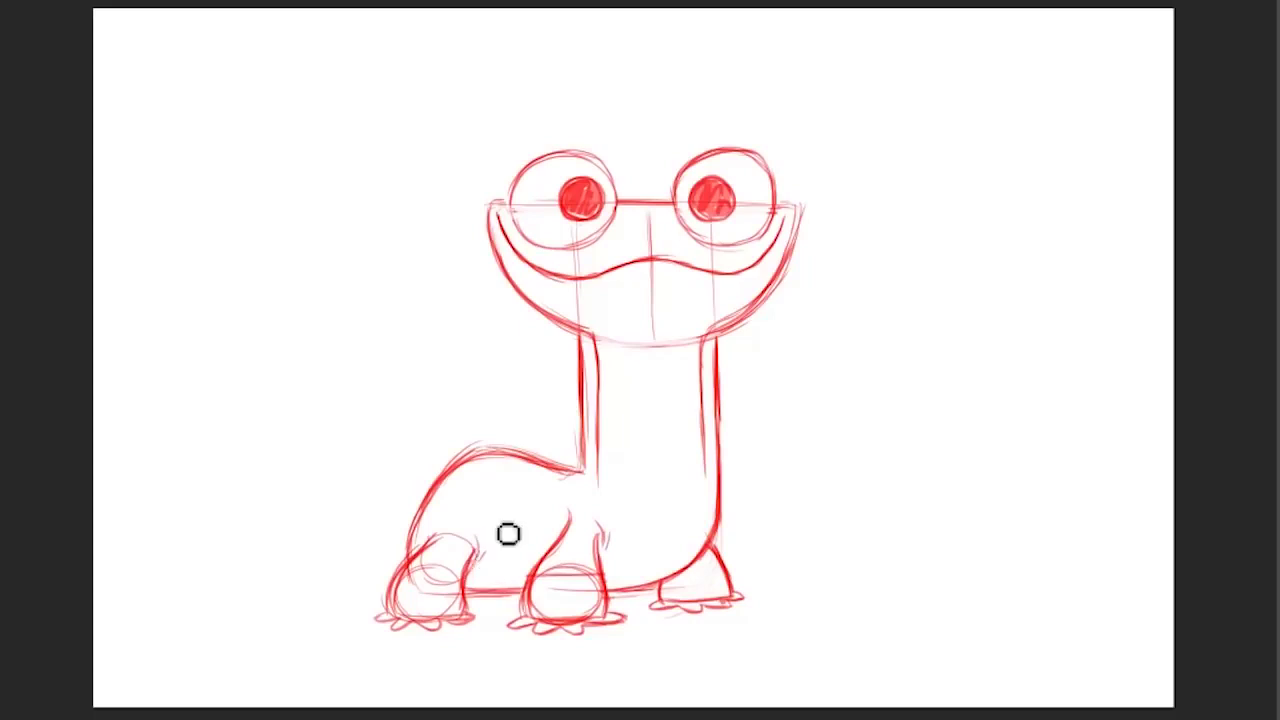
# Step: Extend the left inner neck line down to the near front leg, and shift that leg slightly left using a freehand selection
pyautogui.moveTo(606, 432); pyautogui.dragTo(614, 509)
pyautogui.moveTo(608, 456); pyautogui.dragTo(614, 531)
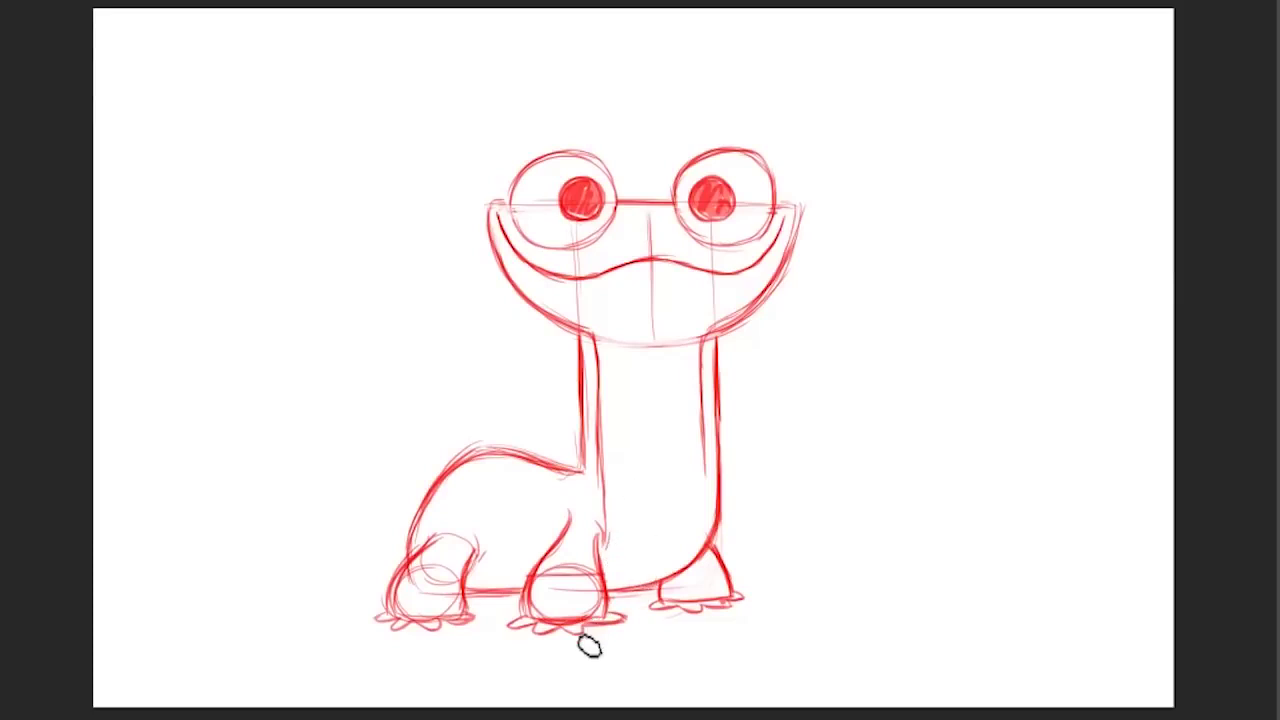
pyautogui.moveTo(513, 614)
pyautogui.mouseDown()
pyautogui.moveTo(536, 544)
pyautogui.moveTo(601, 511)
pyautogui.mouseUp()
pyautogui.moveTo(620, 605); pyautogui.dragTo(515, 645)
pyautogui.press('v')
pyautogui.moveTo(613, 624); pyautogui.dragTo(609, 628)
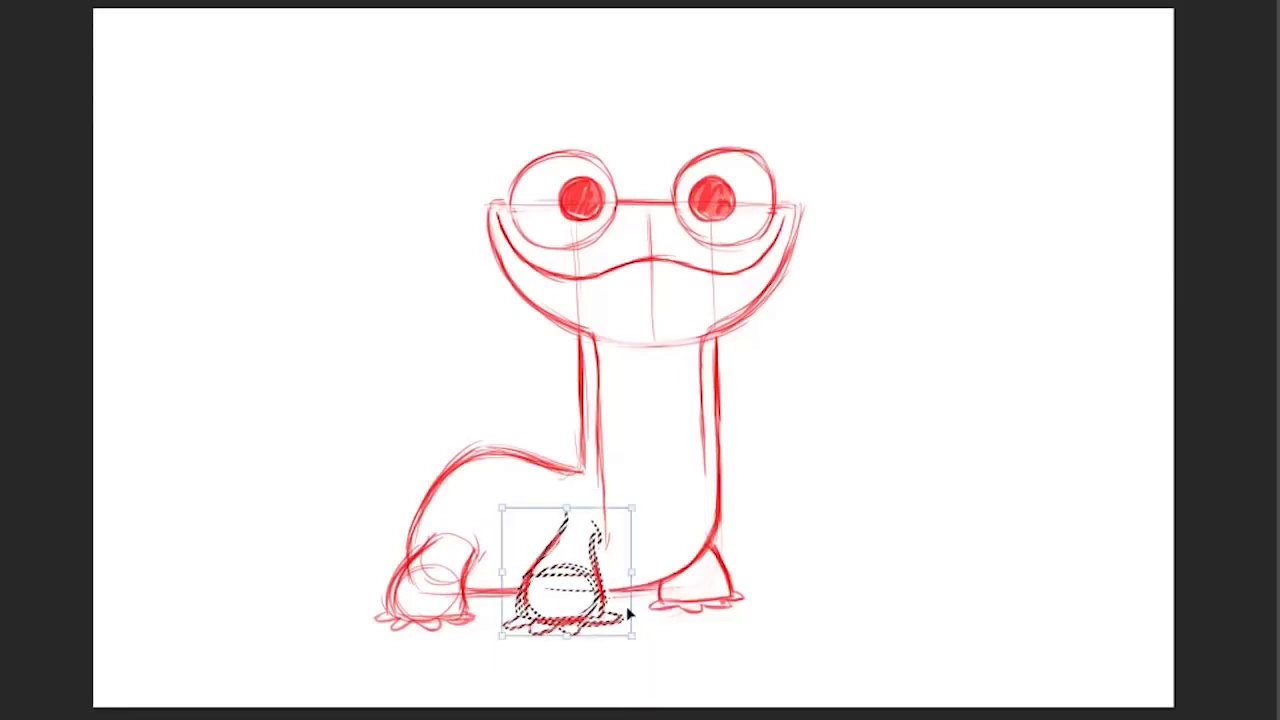
pyautogui.rightClick(626, 600)
pyautogui.click(651, 291)
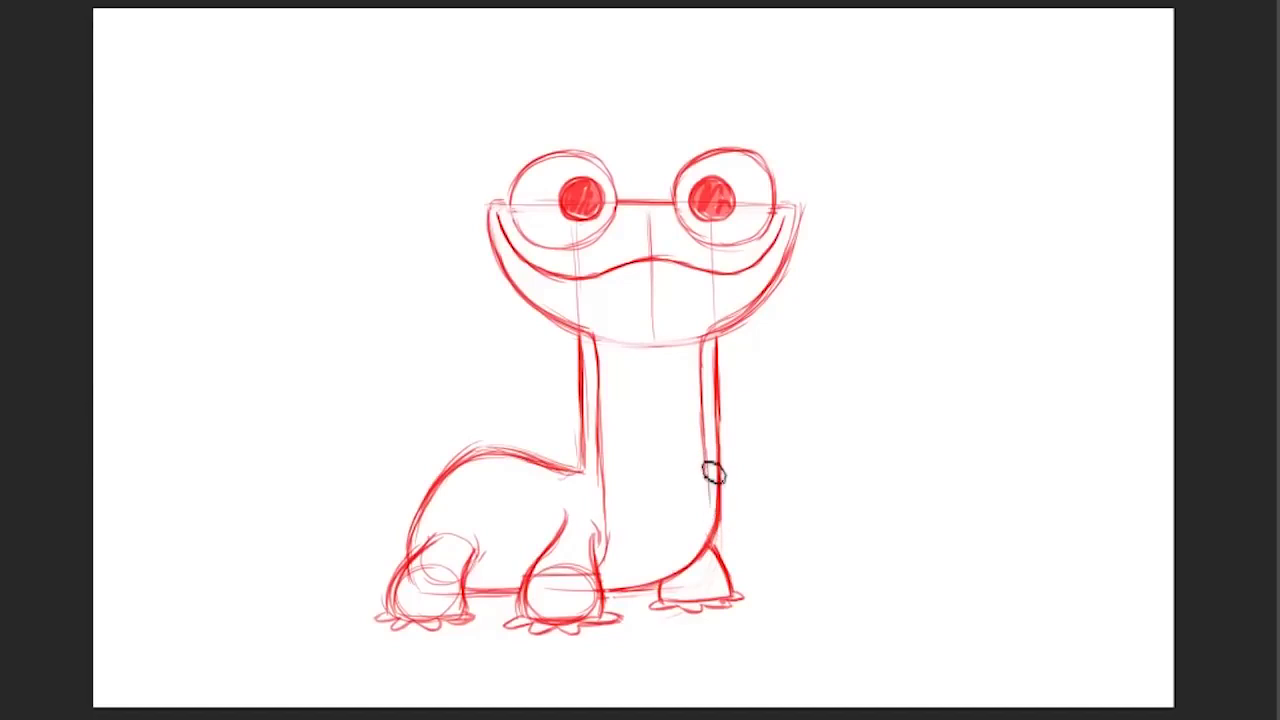
# Step: Continue the right inner neck line down the chest and draw a second belly line between the rear and front legs
pyautogui.moveTo(716, 362); pyautogui.dragTo(720, 505)
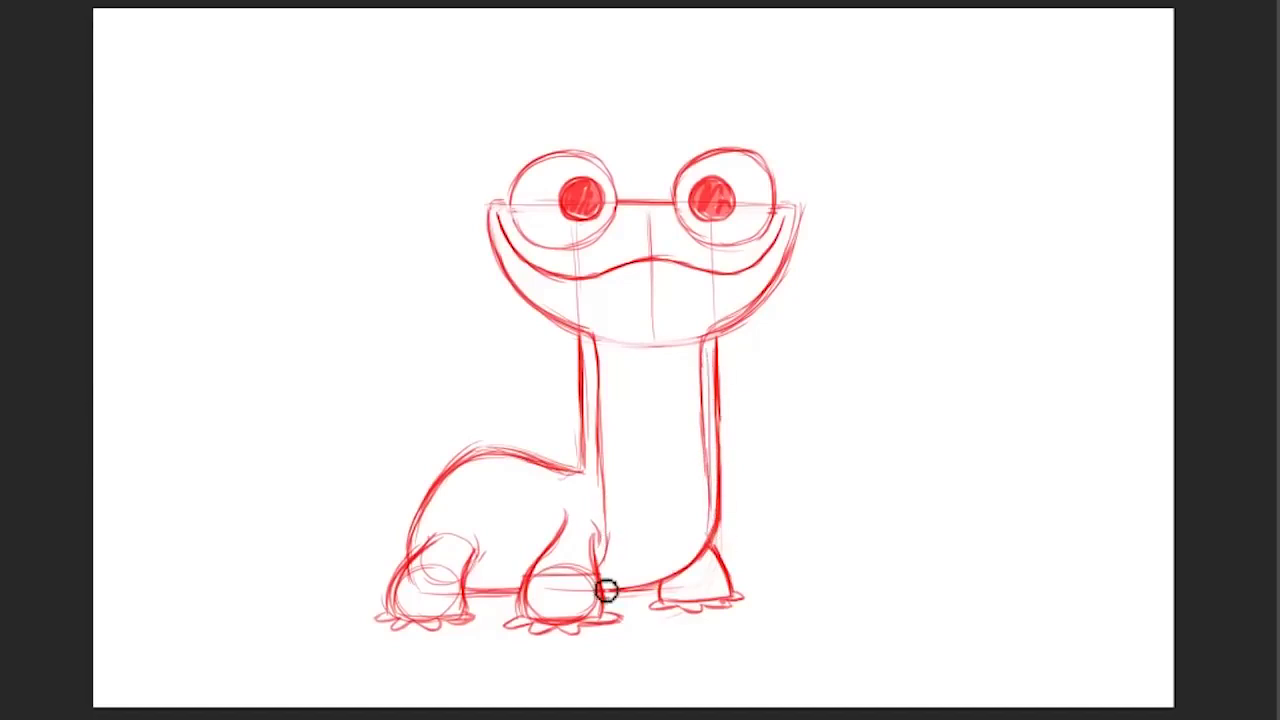
pyautogui.moveTo(481, 579)
pyautogui.mouseDown()
pyautogui.moveTo(545, 564)
pyautogui.moveTo(610, 574)
pyautogui.mouseUp()
pyautogui.hotkey('ctrl', 'z')
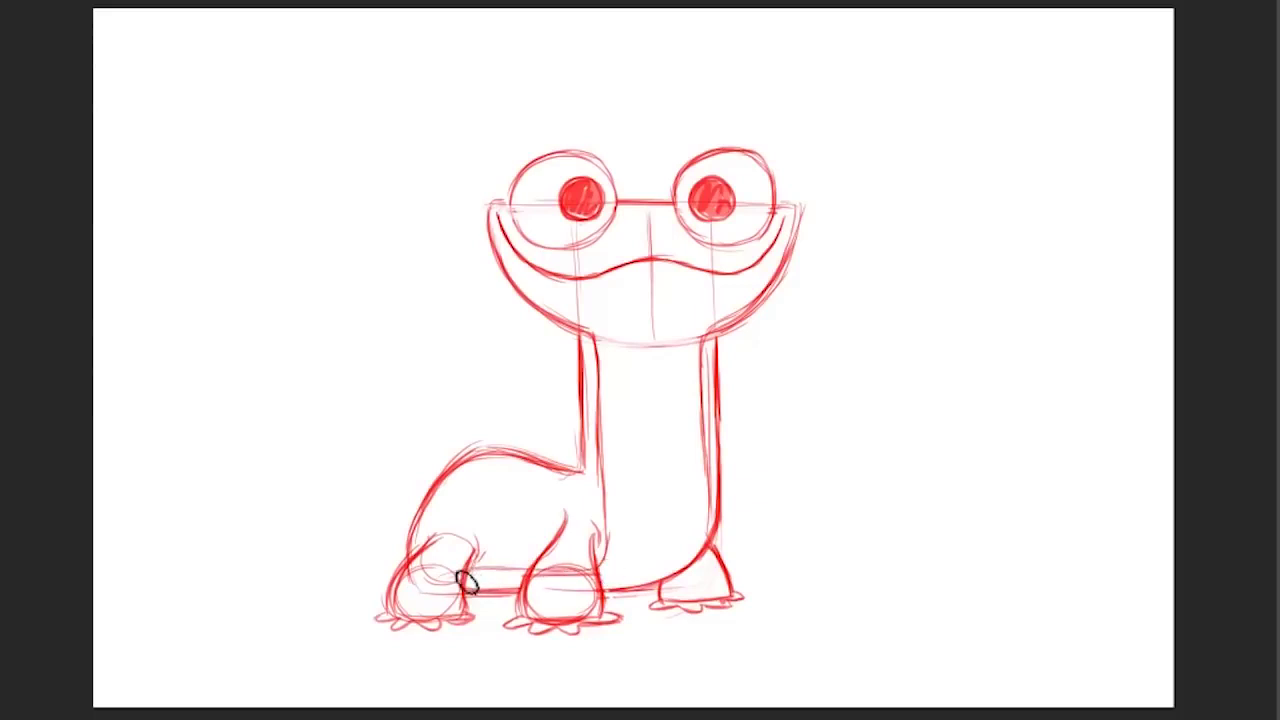
# Step: Draw a long S-curved tail rising from the rump, tapering to a hooked tip, with an inner line along its underside
pyautogui.moveTo(411, 516)
pyautogui.mouseDown()
pyautogui.moveTo(367, 493)
pyautogui.moveTo(335, 374)
pyautogui.moveTo(280, 392)
pyautogui.moveTo(270, 408)
pyautogui.moveTo(346, 391)
pyautogui.moveTo(361, 465)
pyautogui.moveTo(414, 517)
pyautogui.mouseUp()
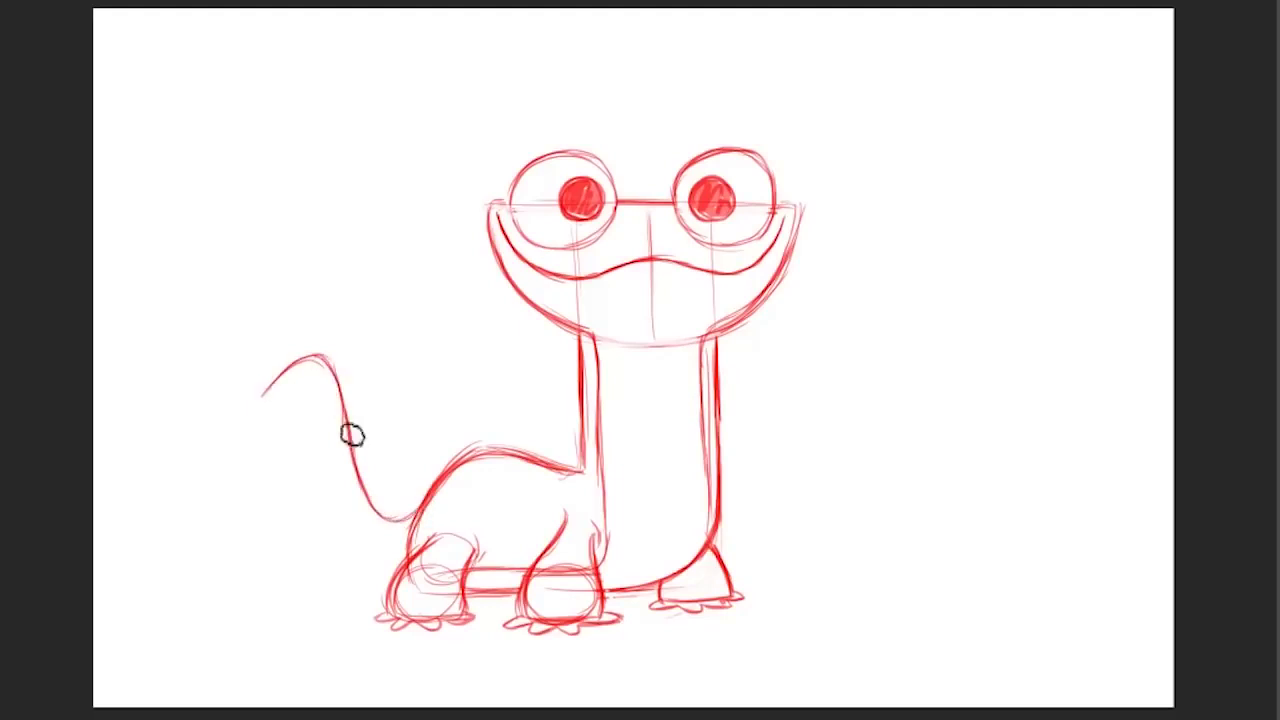
pyautogui.moveTo(288, 386); pyautogui.dragTo(266, 406)
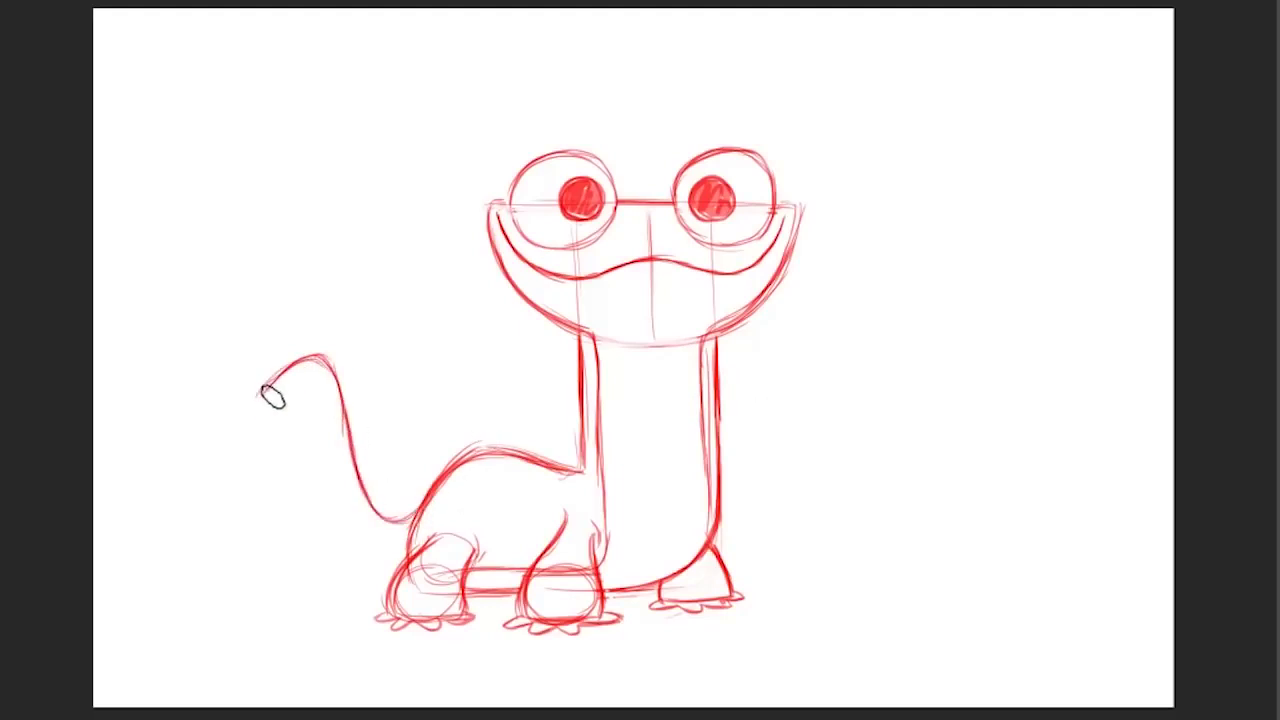
pyautogui.moveTo(323, 408)
pyautogui.mouseDown()
pyautogui.moveTo(324, 487)
pyautogui.moveTo(331, 475)
pyautogui.moveTo(362, 574)
pyautogui.moveTo(389, 585)
pyautogui.moveTo(343, 550)
pyautogui.moveTo(322, 484)
pyautogui.mouseUp()
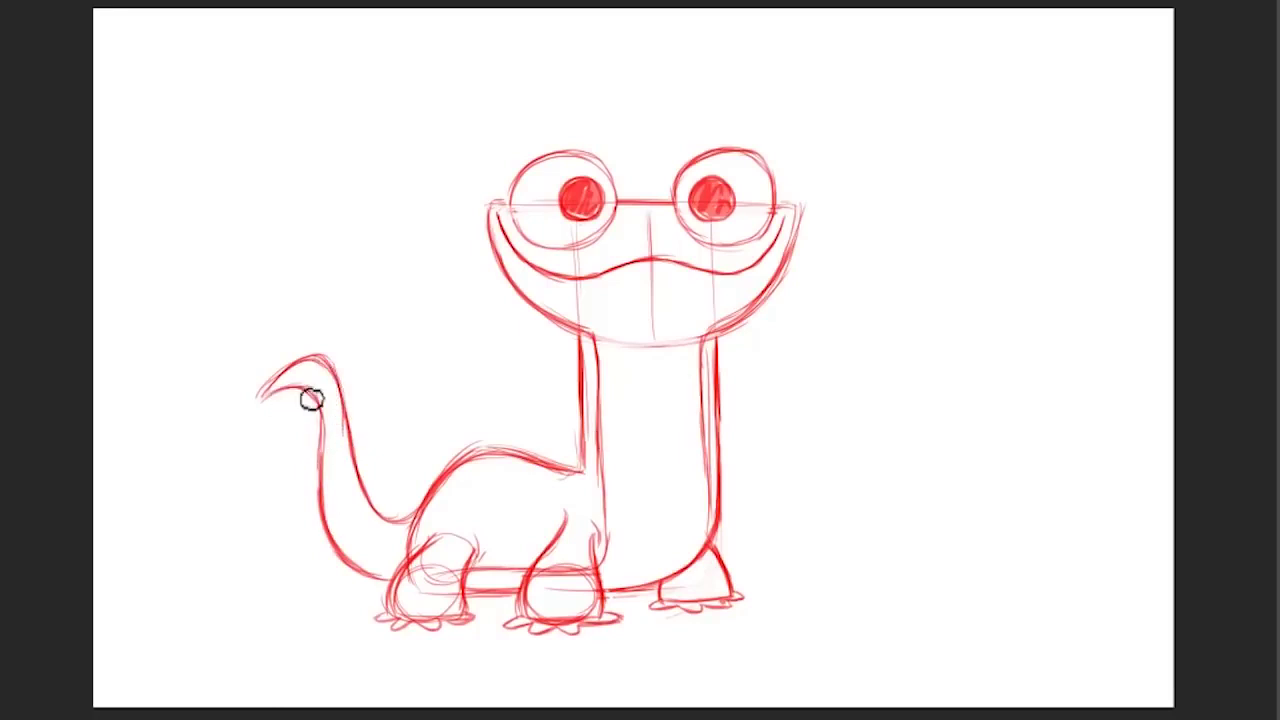
pyautogui.moveTo(313, 393)
pyautogui.mouseDown()
pyautogui.moveTo(357, 549)
pyautogui.moveTo(434, 570)
pyautogui.mouseUp()
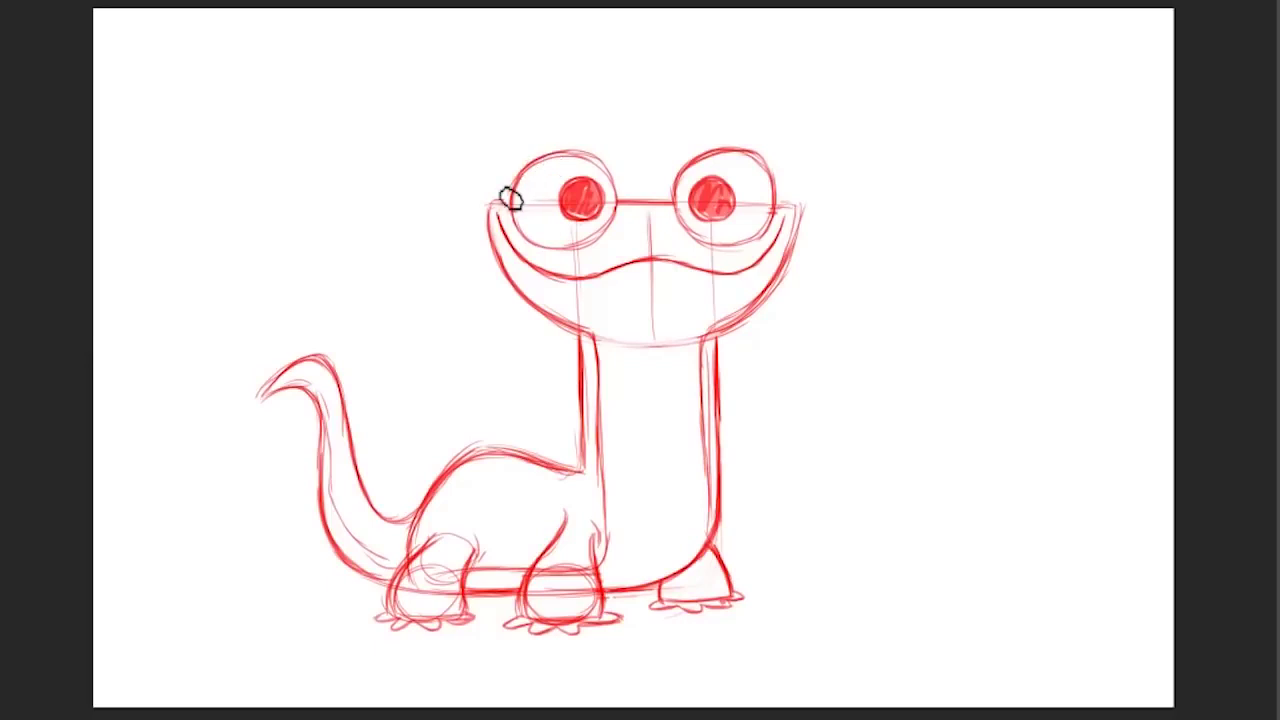
# Step: Sketch arched brow ridges over both eyes and add nostrils, a nose crease and small bumps on the snout
pyautogui.moveTo(508, 180)
pyautogui.mouseDown()
pyautogui.moveTo(550, 138)
pyautogui.moveTo(583, 139)
pyautogui.mouseUp()
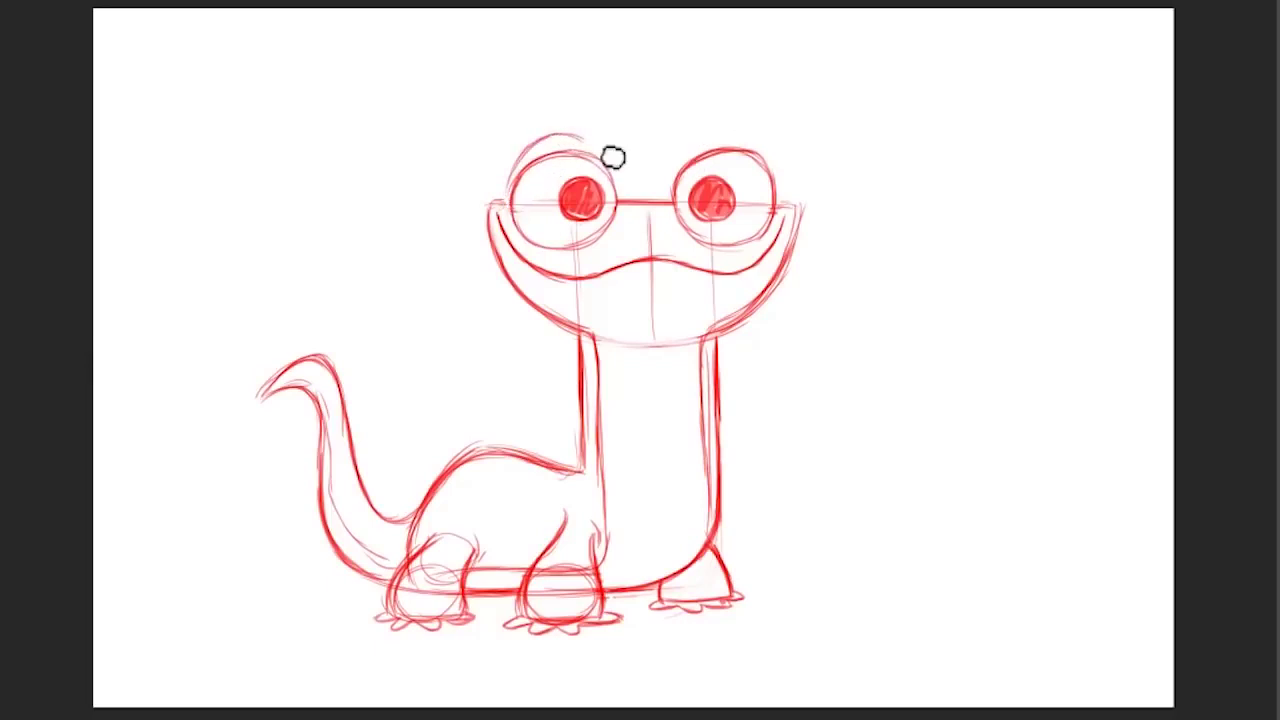
pyautogui.moveTo(682, 162)
pyautogui.mouseDown()
pyautogui.moveTo(724, 152)
pyautogui.moveTo(771, 154)
pyautogui.mouseUp()
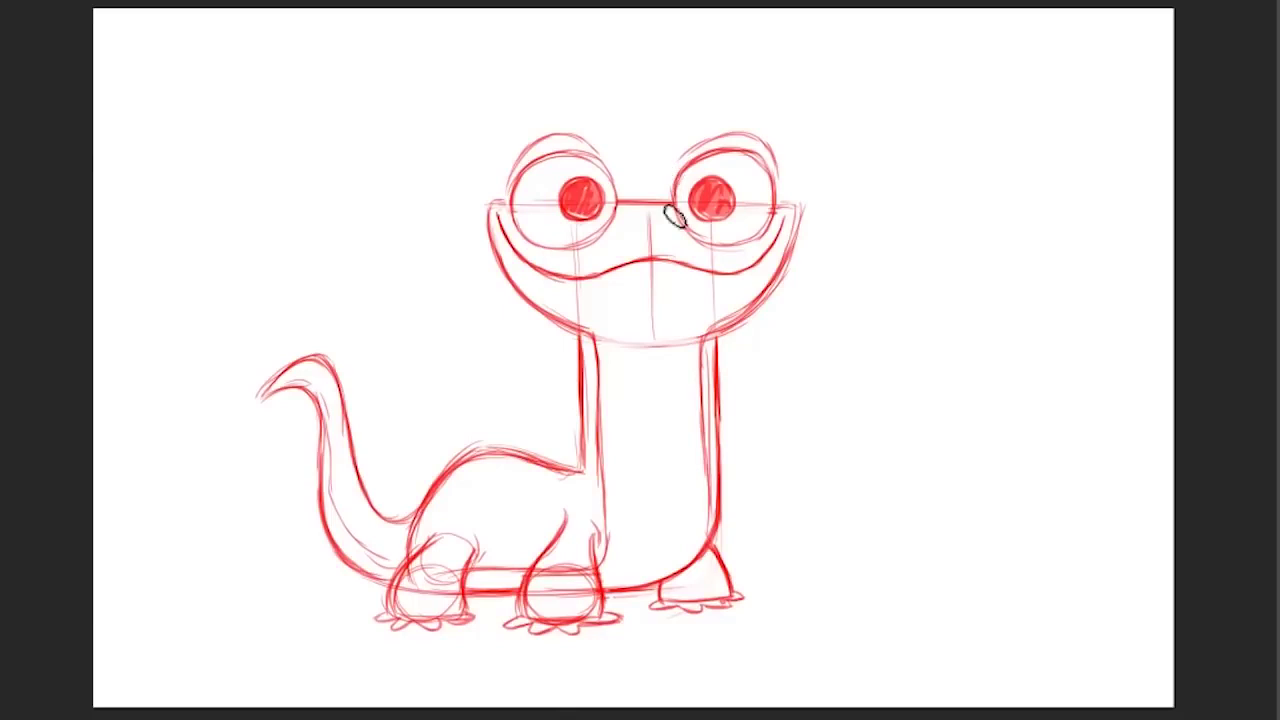
pyautogui.moveTo(620, 236)
pyautogui.mouseDown()
pyautogui.moveTo(666, 229)
pyautogui.moveTo(668, 241)
pyautogui.moveTo(630, 242)
pyautogui.mouseUp()
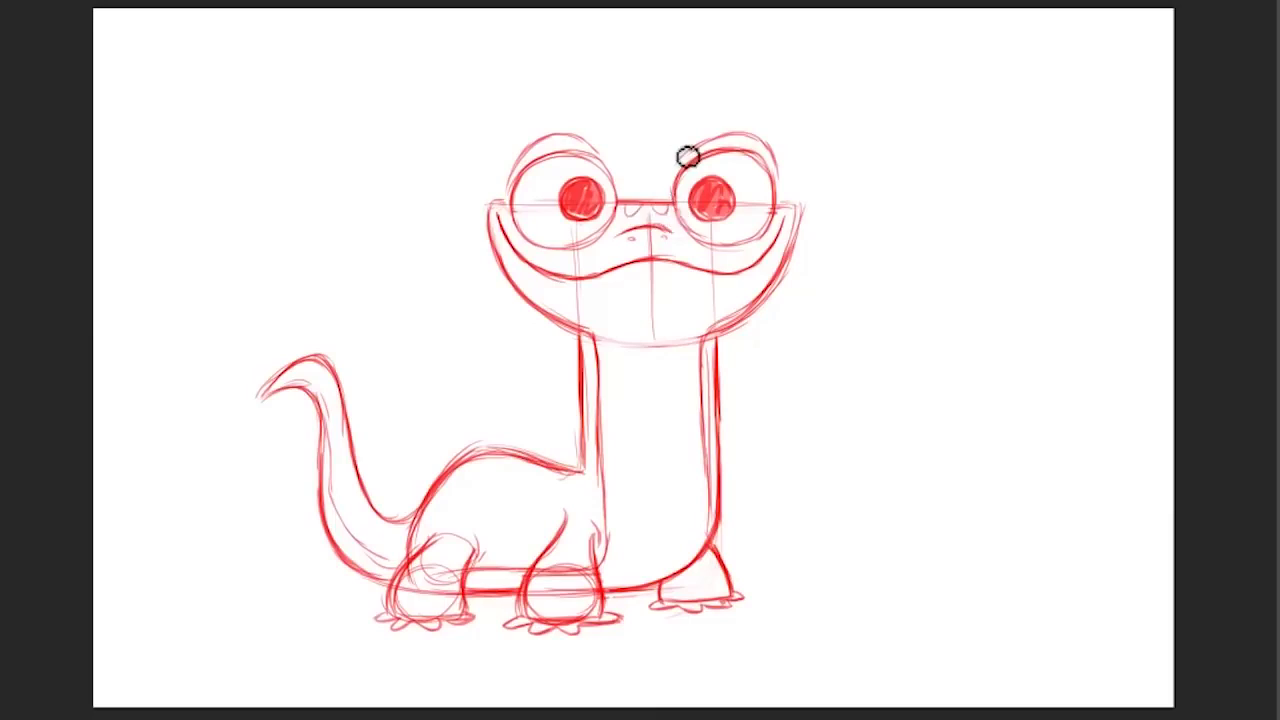
# Step: Remove the brow ridges with freehand selections and draw short eyebrow strokes above both eyes
pyautogui.moveTo(490, 190)
pyautogui.mouseDown()
pyautogui.moveTo(589, 120)
pyautogui.moveTo(612, 152)
pyautogui.moveTo(539, 153)
pyautogui.moveTo(518, 183)
pyautogui.moveTo(757, 103)
pyautogui.moveTo(798, 160)
pyautogui.mouseUp()
pyautogui.hotkey('ctrl', 'z')
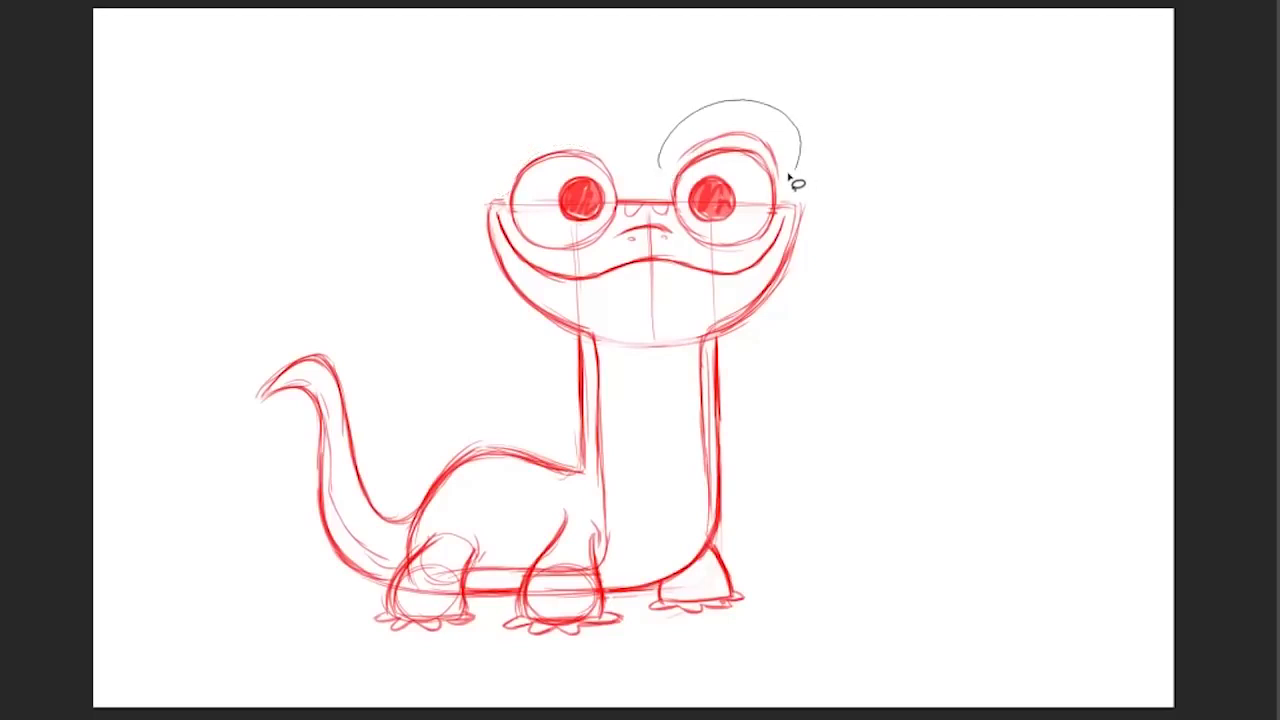
pyautogui.rightClick(775, 135)
pyautogui.click(835, 151)
pyautogui.moveTo(536, 166)
pyautogui.mouseDown()
pyautogui.moveTo(580, 148)
pyautogui.moveTo(560, 136)
pyautogui.mouseUp()
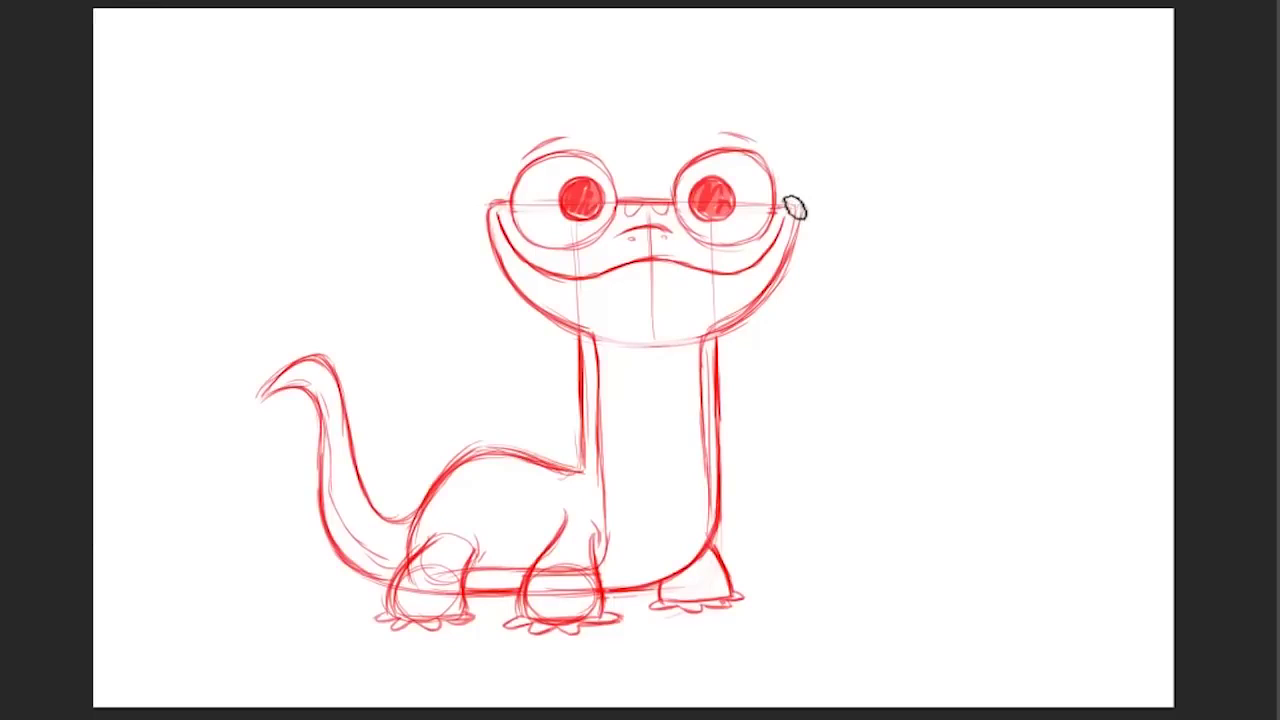
# Step: Round the head's right corner and add a curved marking along the back, small spots on the tail and light marks across the legs
pyautogui.moveTo(790, 206); pyautogui.dragTo(798, 232)
pyautogui.moveTo(444, 496); pyautogui.dragTo(522, 471)
pyautogui.hotkey('ctrl', 'z')
pyautogui.moveTo(446, 489); pyautogui.dragTo(566, 470)
pyautogui.moveTo(389, 513)
pyautogui.mouseDown()
pyautogui.moveTo(366, 503)
pyautogui.moveTo(341, 387)
pyautogui.moveTo(323, 371)
pyautogui.moveTo(342, 394)
pyautogui.mouseUp()
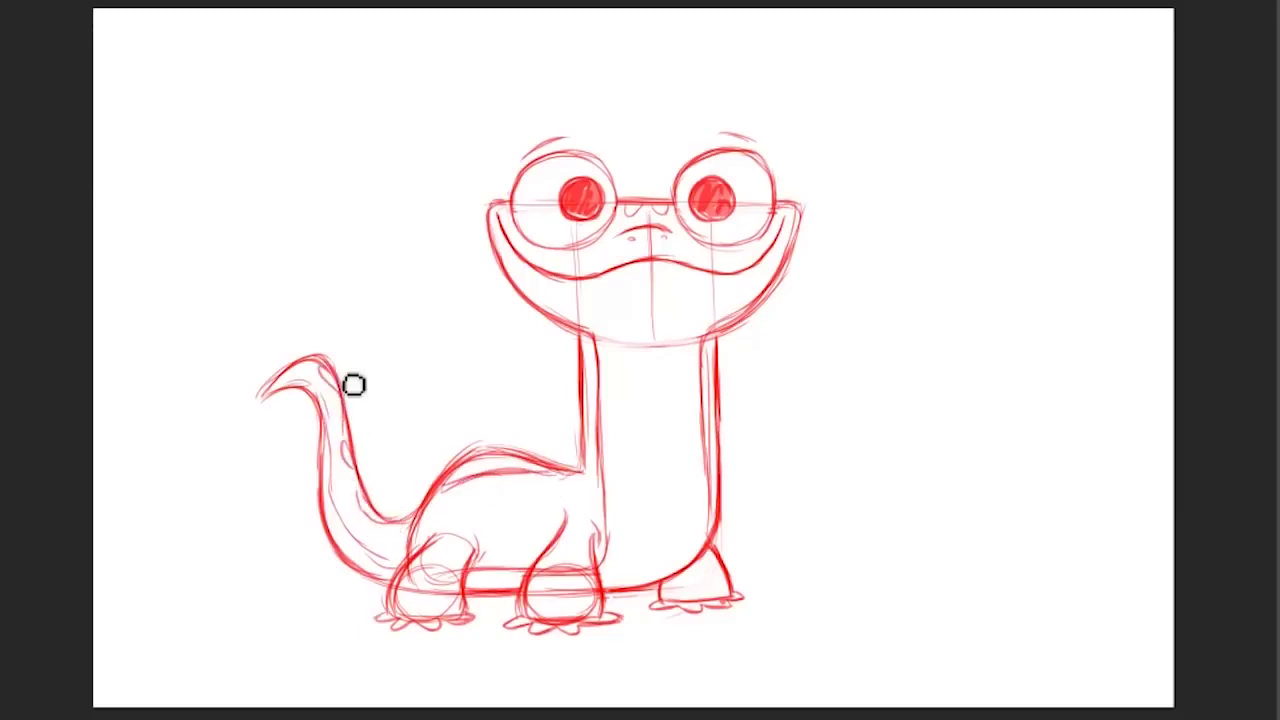
pyautogui.moveTo(570, 528); pyautogui.dragTo(566, 570)
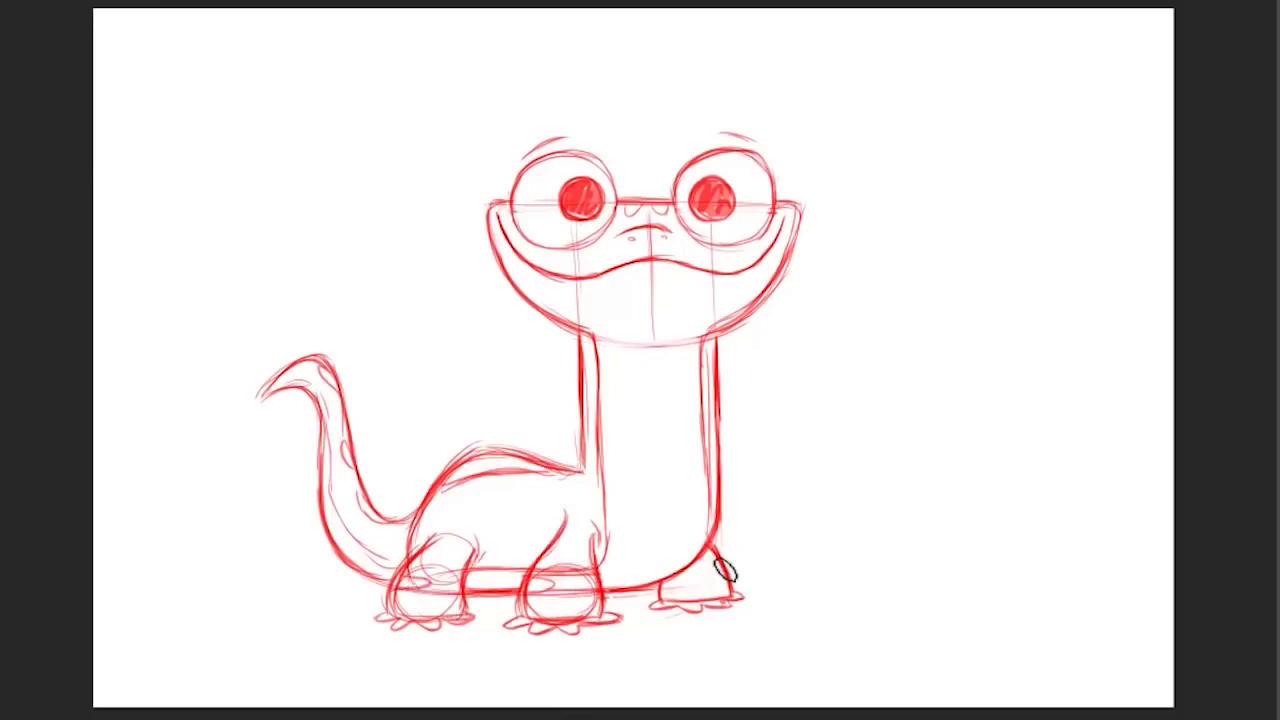
# Step: Move the whole sketch to the right and lower its layer opacity until the red lines are faint
pyautogui.press('v')
pyautogui.moveTo(723, 458); pyautogui.dragTo(780, 460)
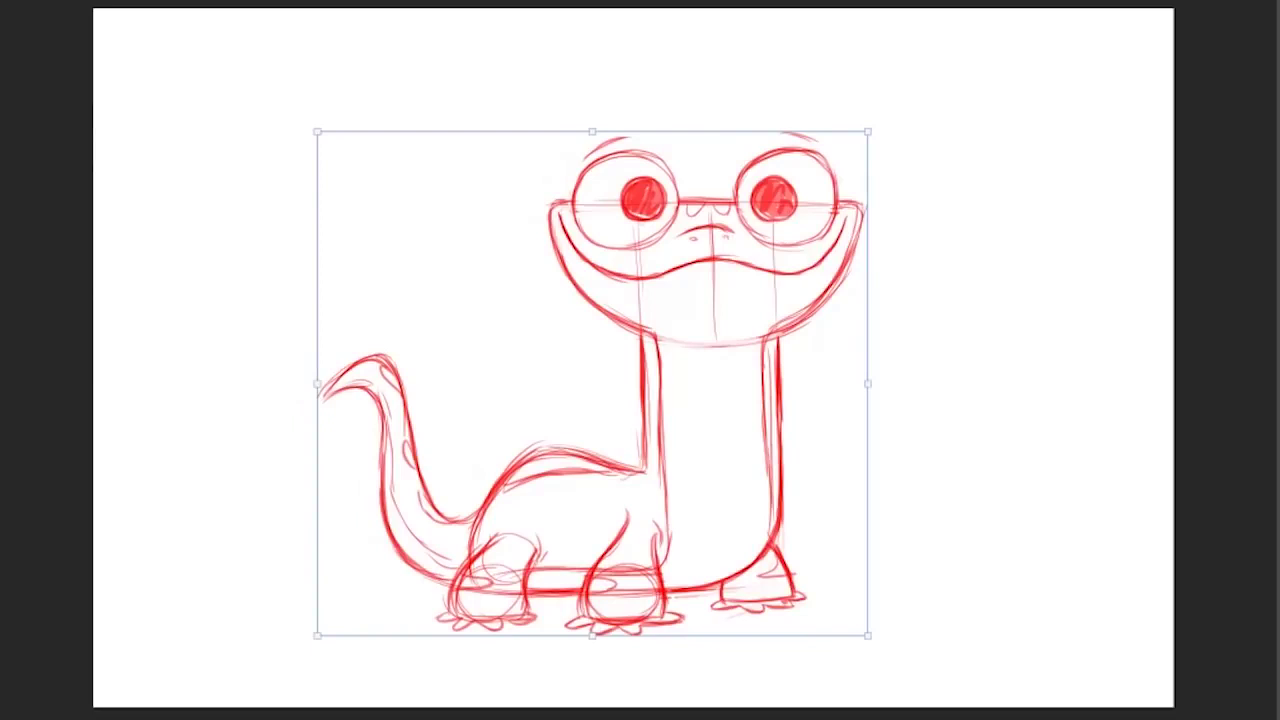
pyautogui.press('5')
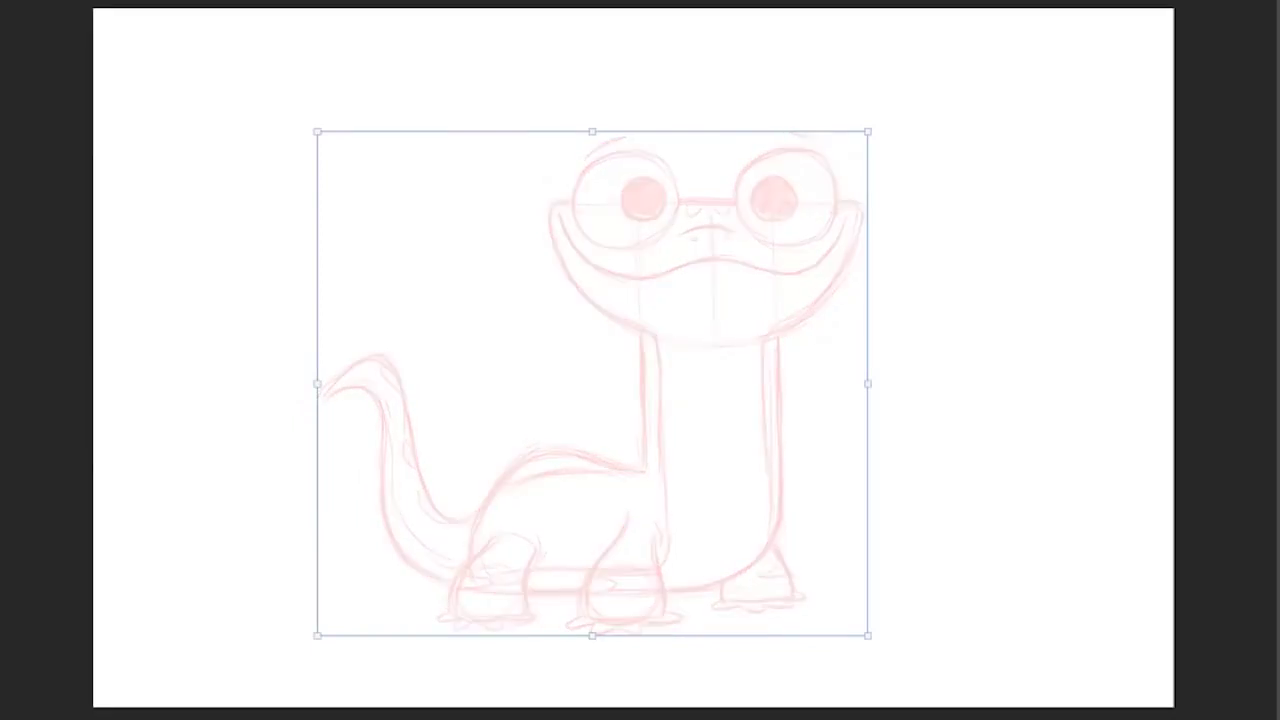
pyautogui.press('Return')
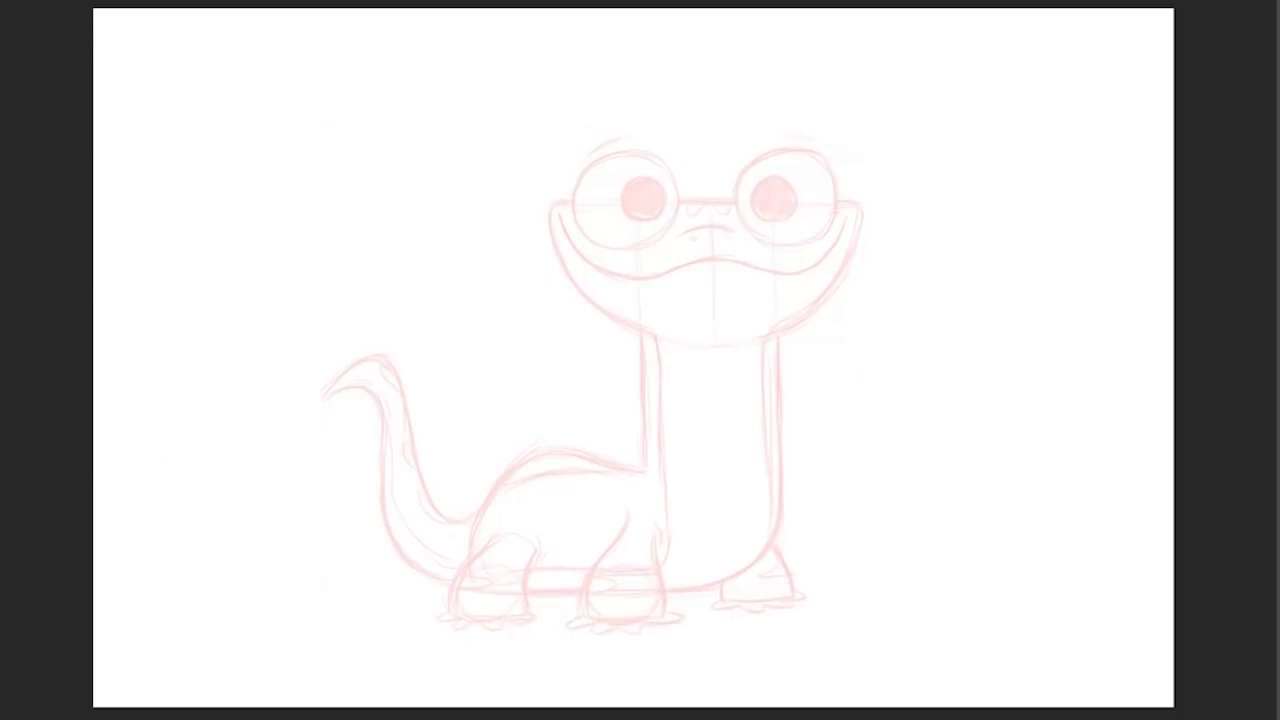
# Step: Set the foreground colour to black
pyautogui.click(10, 466)
pyautogui.moveTo(1060, 443)
pyautogui.mouseDown()
pyautogui.moveTo(1011, 614)
pyautogui.moveTo(994, 614)
pyautogui.mouseUp()
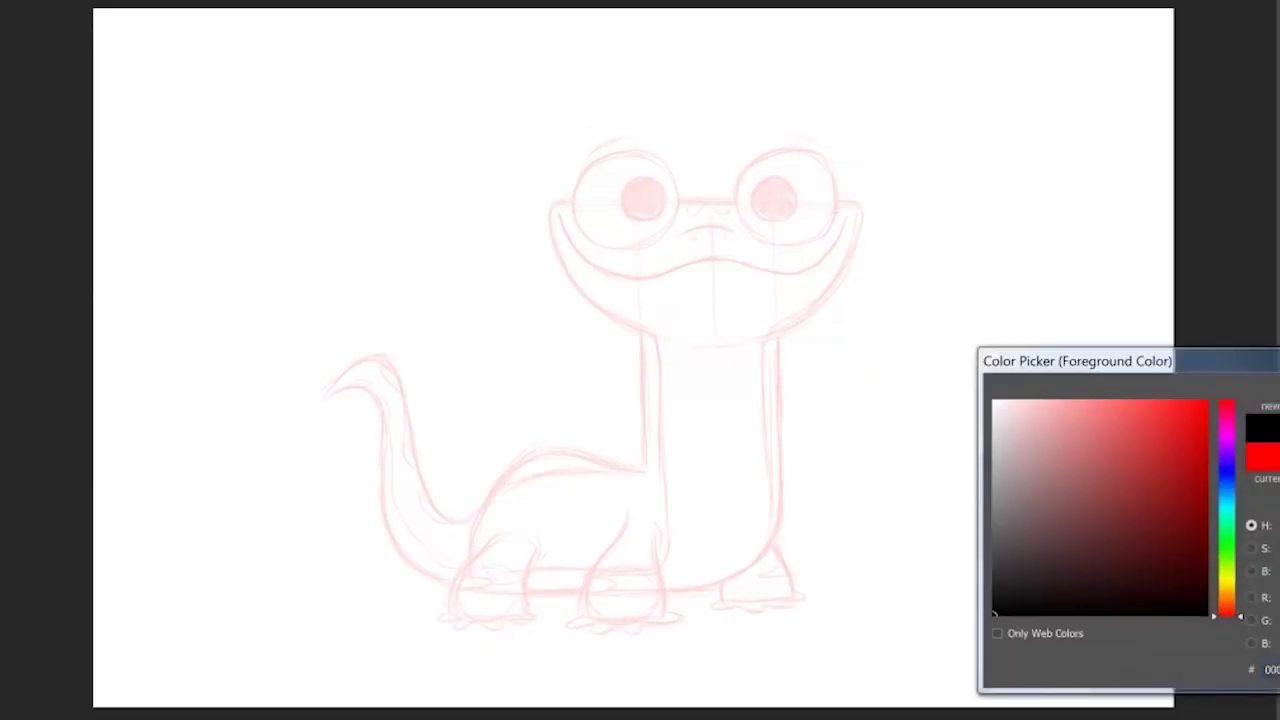
pyautogui.press('Return')
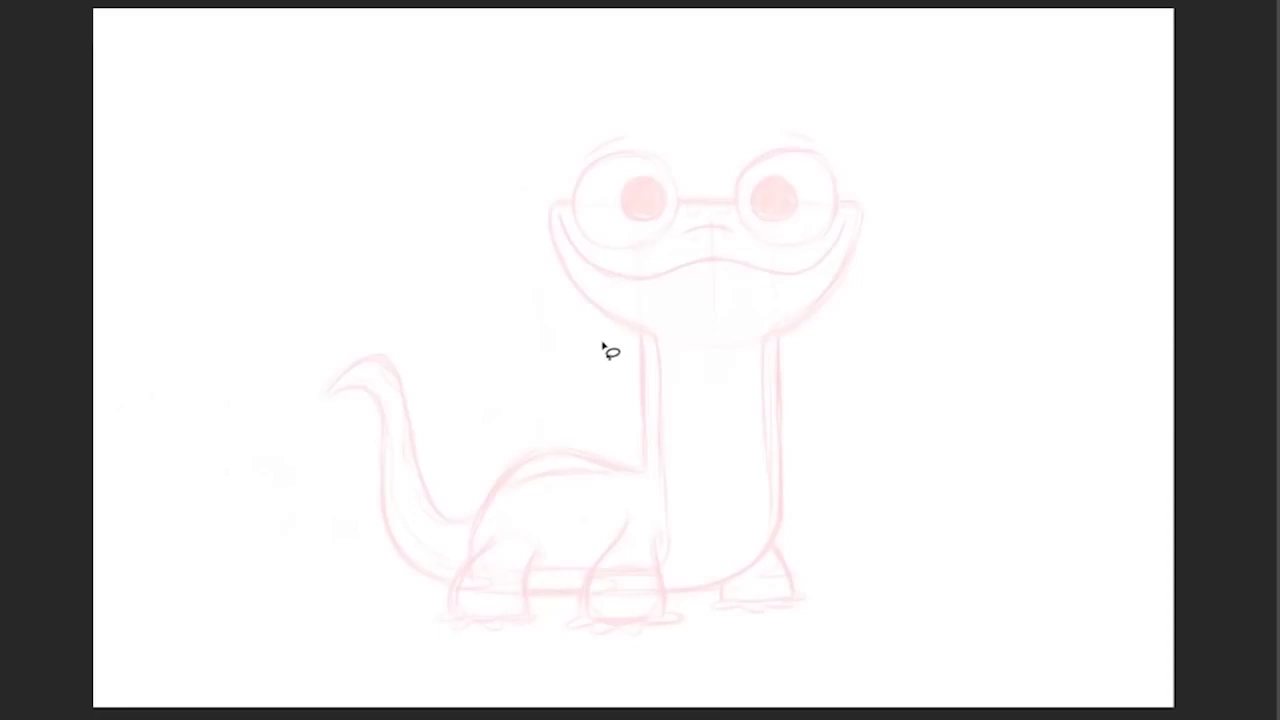
# Step: Lasso the snout, mouth and jaw around the eyes, squash them slightly in height from below, and deselect
pyautogui.moveTo(582, 341)
pyautogui.mouseDown()
pyautogui.moveTo(518, 261)
pyautogui.moveTo(546, 189)
pyautogui.mouseUp()
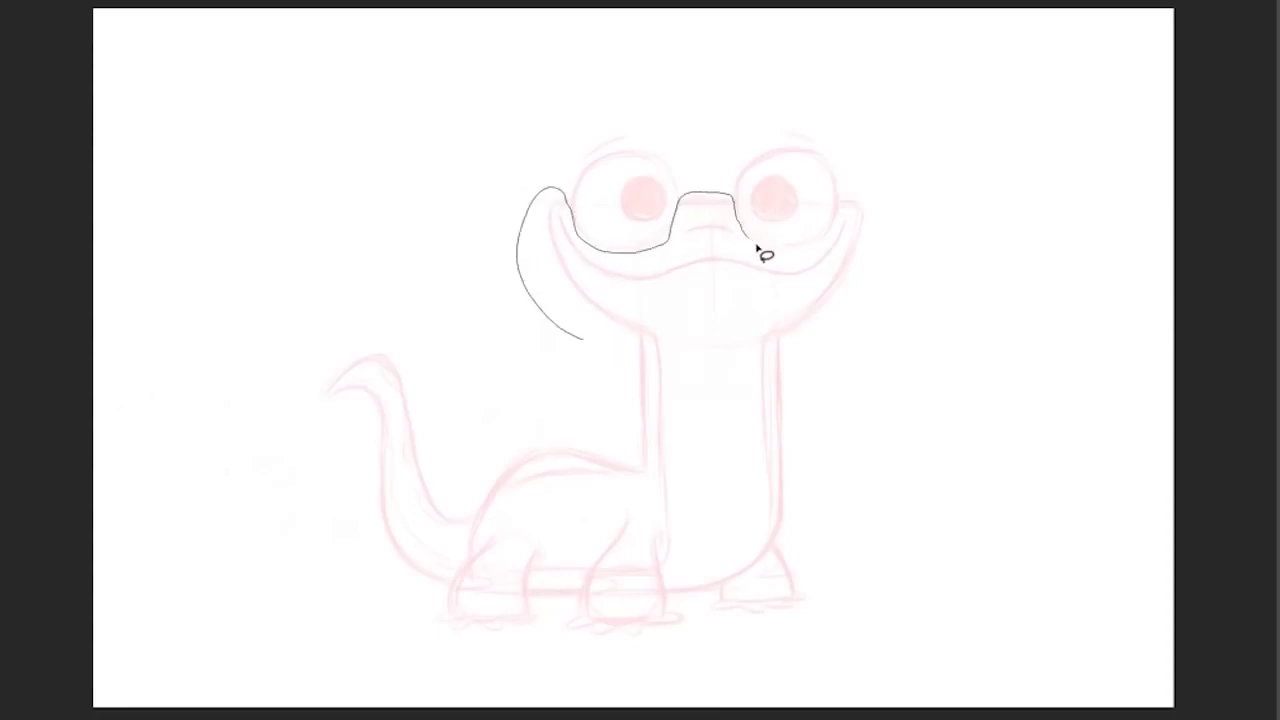
pyautogui.moveTo(833, 227)
pyautogui.mouseDown()
pyautogui.moveTo(918, 280)
pyautogui.moveTo(814, 341)
pyautogui.moveTo(600, 334)
pyautogui.mouseUp()
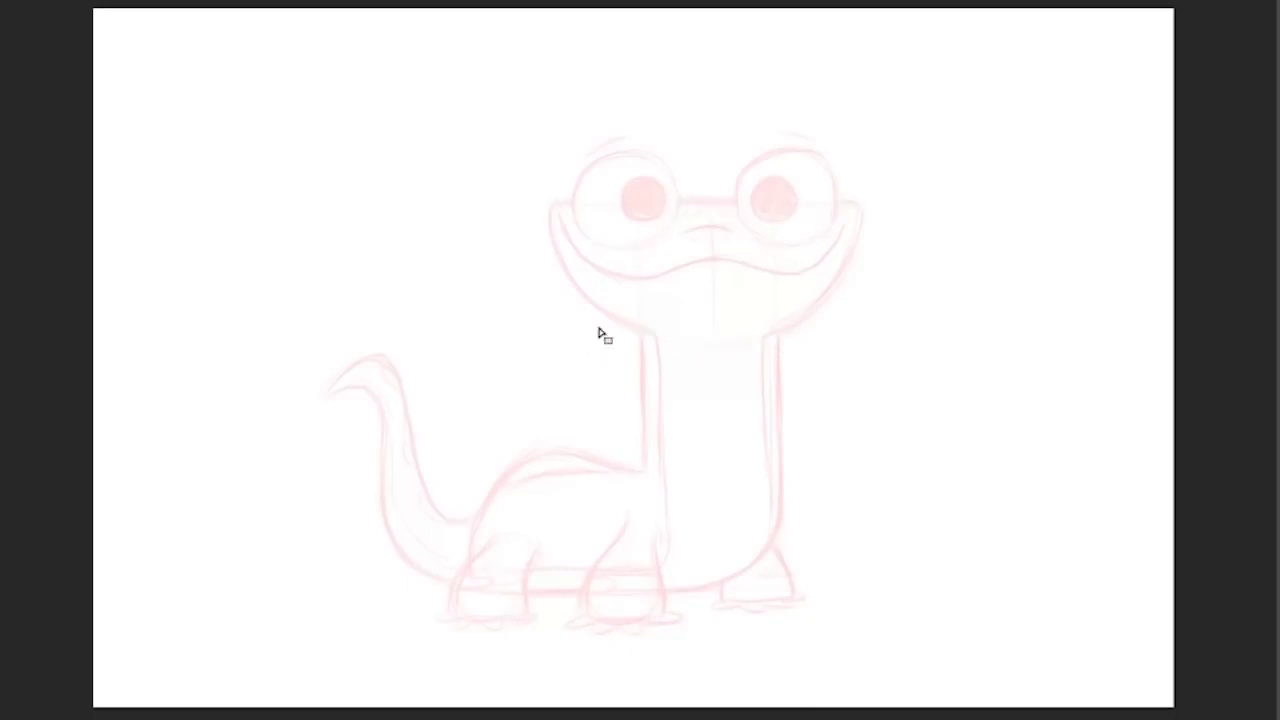
pyautogui.hotkey('ctrl', 't')
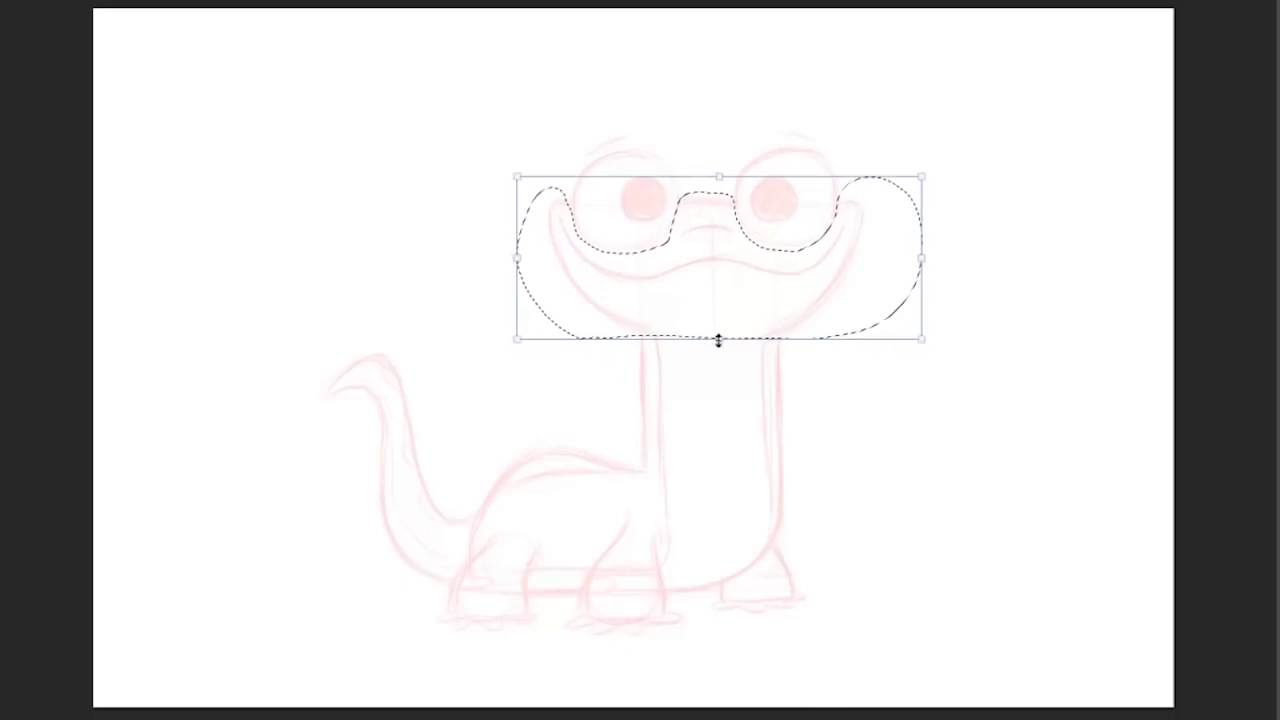
pyautogui.moveTo(720, 339); pyautogui.dragTo(720, 322)
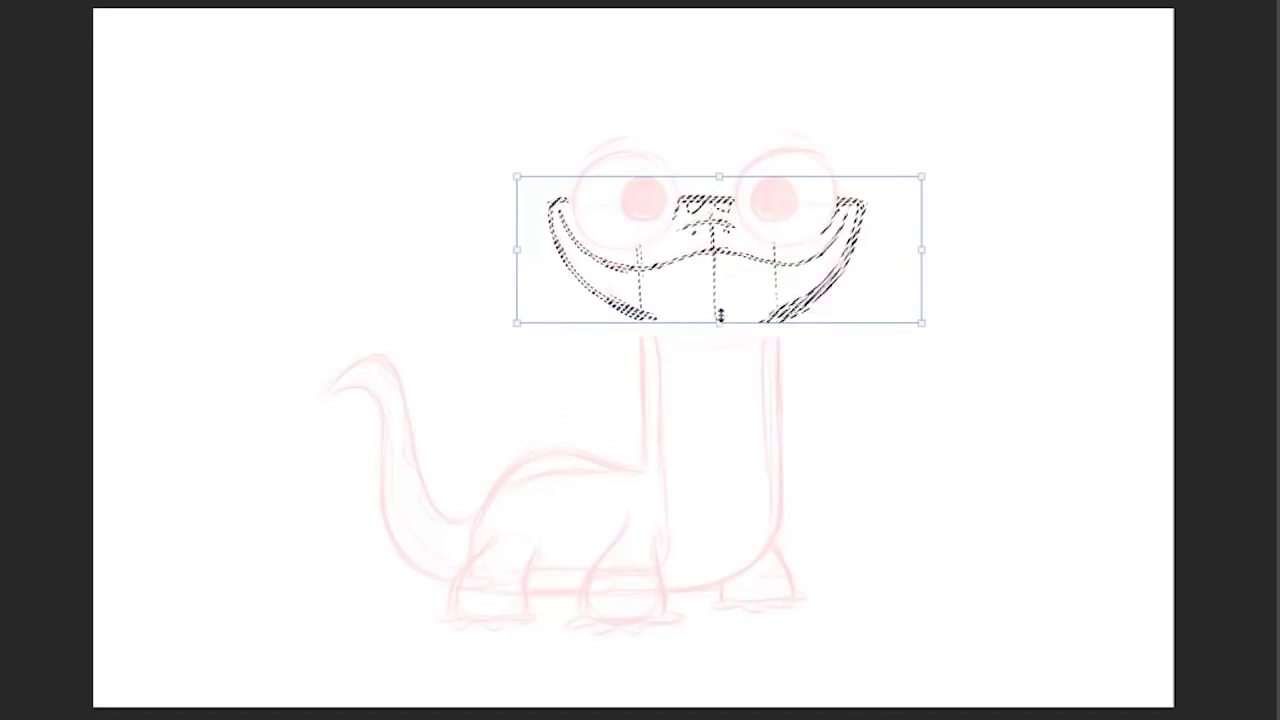
pyautogui.press('Return')
pyautogui.rightClick(757, 315)
pyautogui.click(771, 323)
# Step: Select the whole head with a freehand lasso, lower it onto the top of the neck, and deselect
pyautogui.moveTo(530, 316)
pyautogui.mouseDown()
pyautogui.moveTo(517, 110)
pyautogui.moveTo(805, 334)
pyautogui.mouseUp()
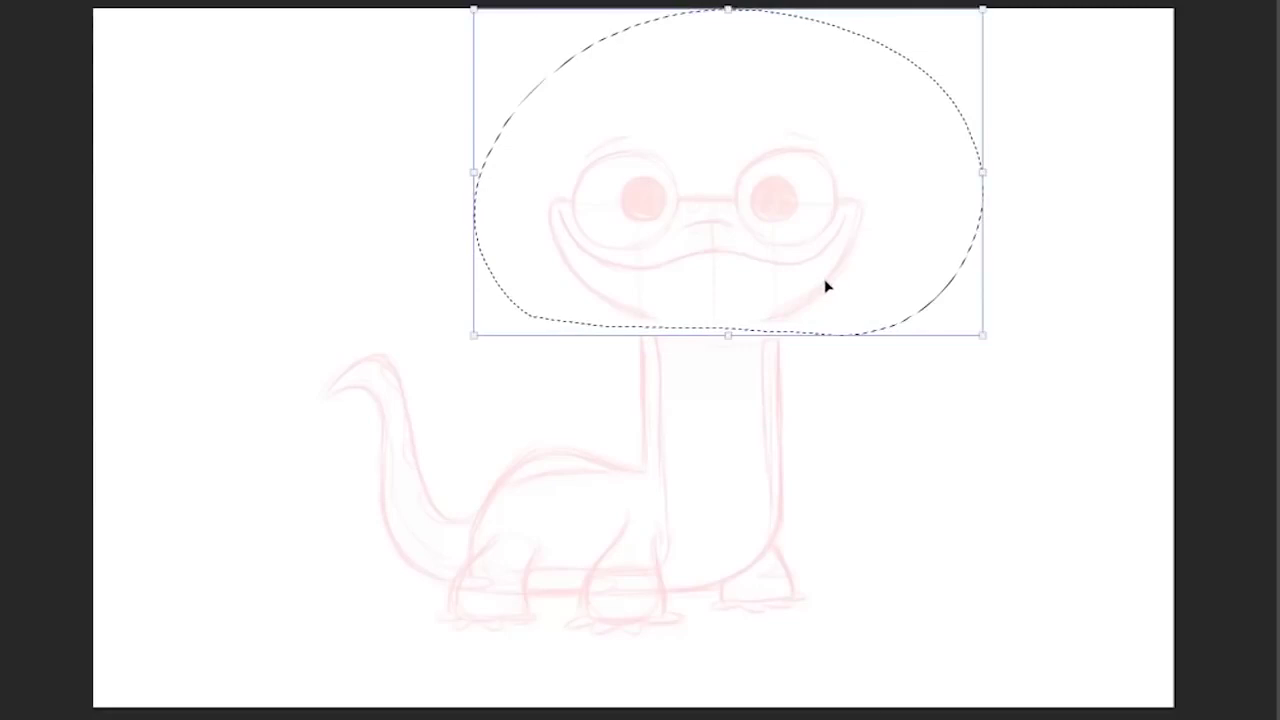
pyautogui.moveTo(820, 287); pyautogui.dragTo(826, 306)
pyautogui.press('l')
pyautogui.rightClick(776, 244)
pyautogui.click(812, 252)
pyautogui.hotkey('ctrl', '-')
pyautogui.hotkey('ctrl', '-')
pyautogui.hotkey('ctrl', '+')
pyautogui.hotkey('ctrl', '+')
pyautogui.press('l')
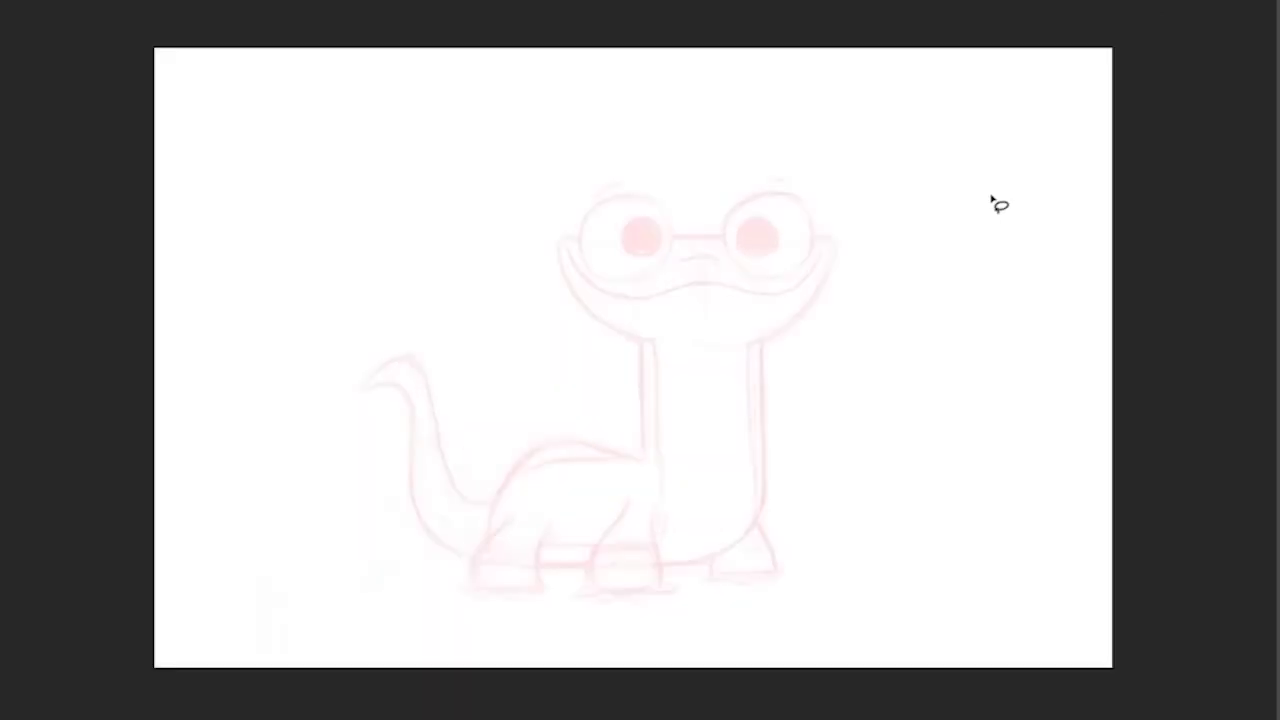
# Step: Ink the left cheek corner and the left jaw curve in black with the brush, from the eye down to the neck
pyautogui.press('b')
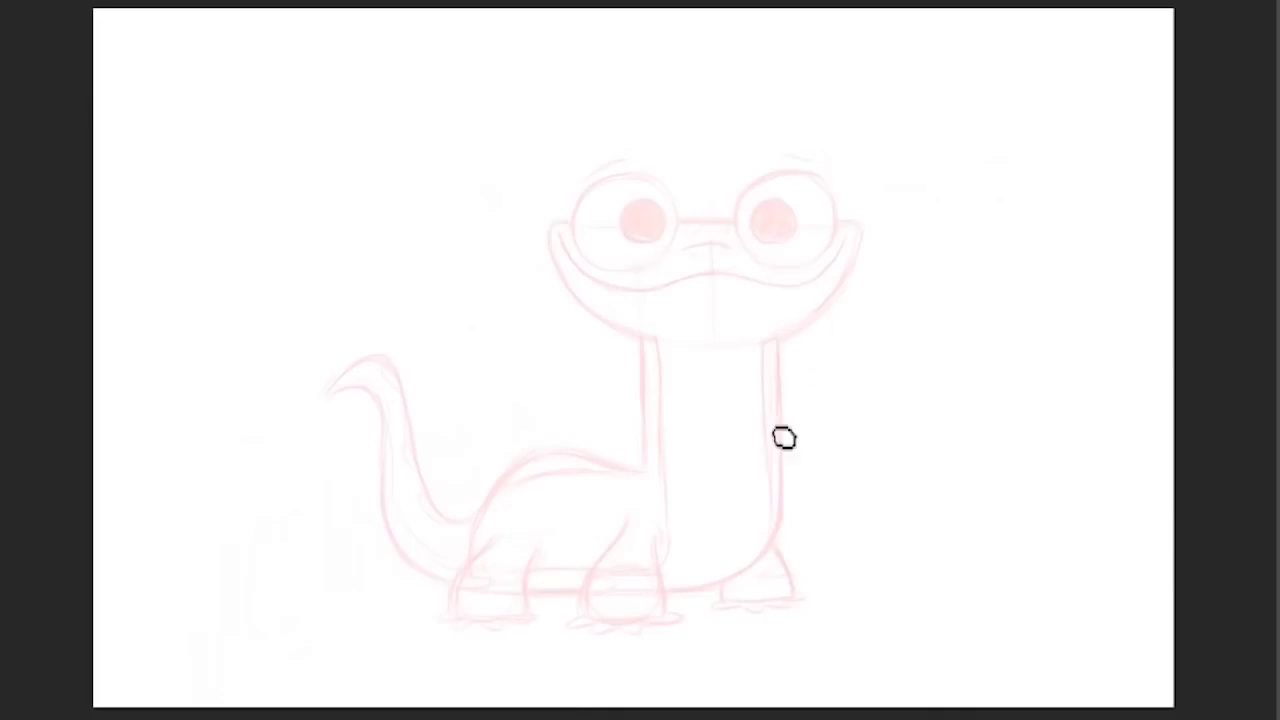
pyautogui.hotkey('ctrl', '+')
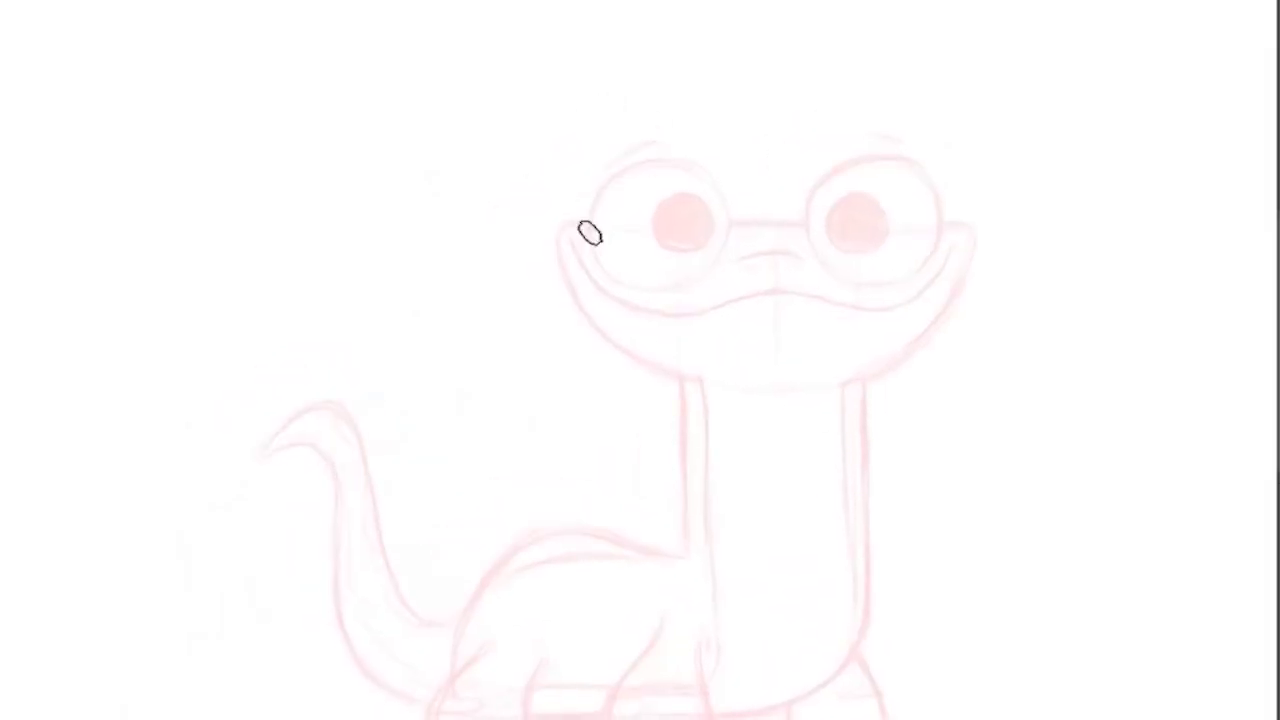
pyautogui.moveTo(588, 222); pyautogui.dragTo(558, 238)
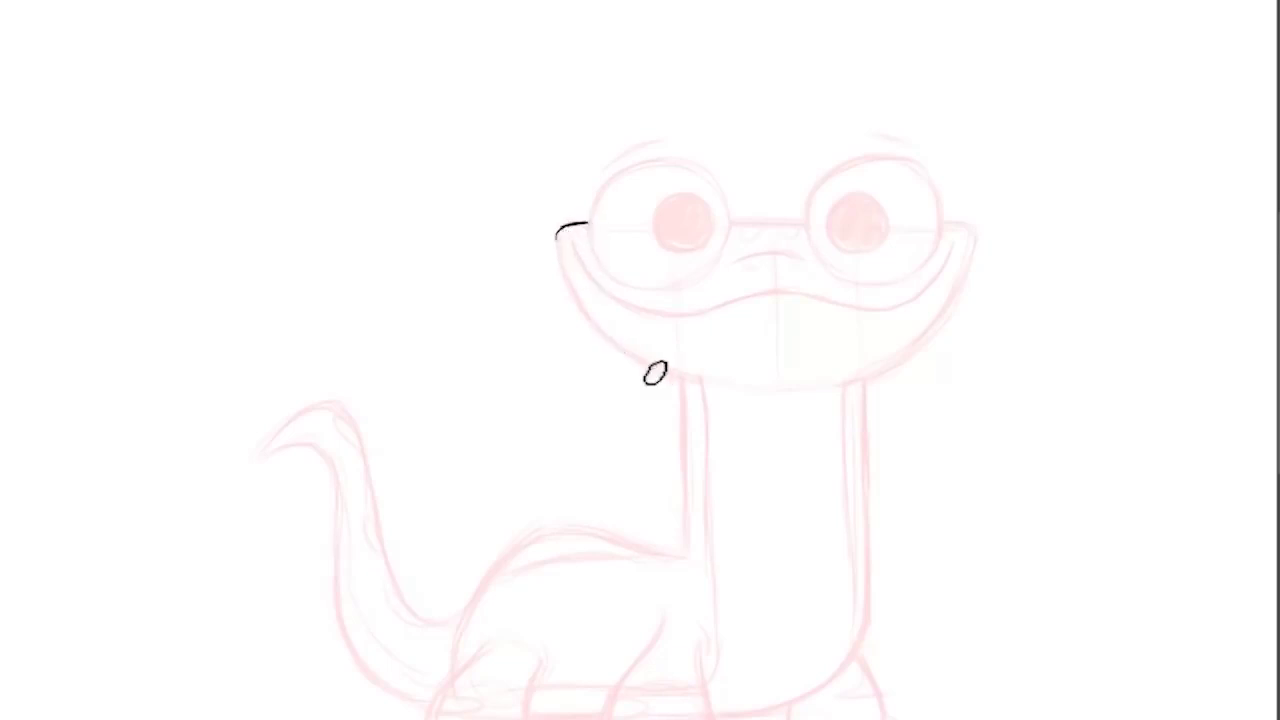
pyautogui.moveTo(680, 378); pyautogui.dragTo(588, 316)
pyautogui.hotkey('ctrl', 'z')
pyautogui.moveTo(628, 354); pyautogui.dragTo(563, 264)
pyautogui.moveTo(586, 309)
pyautogui.mouseDown()
pyautogui.moveTo(558, 240)
pyautogui.moveTo(572, 225)
pyautogui.mouseUp()
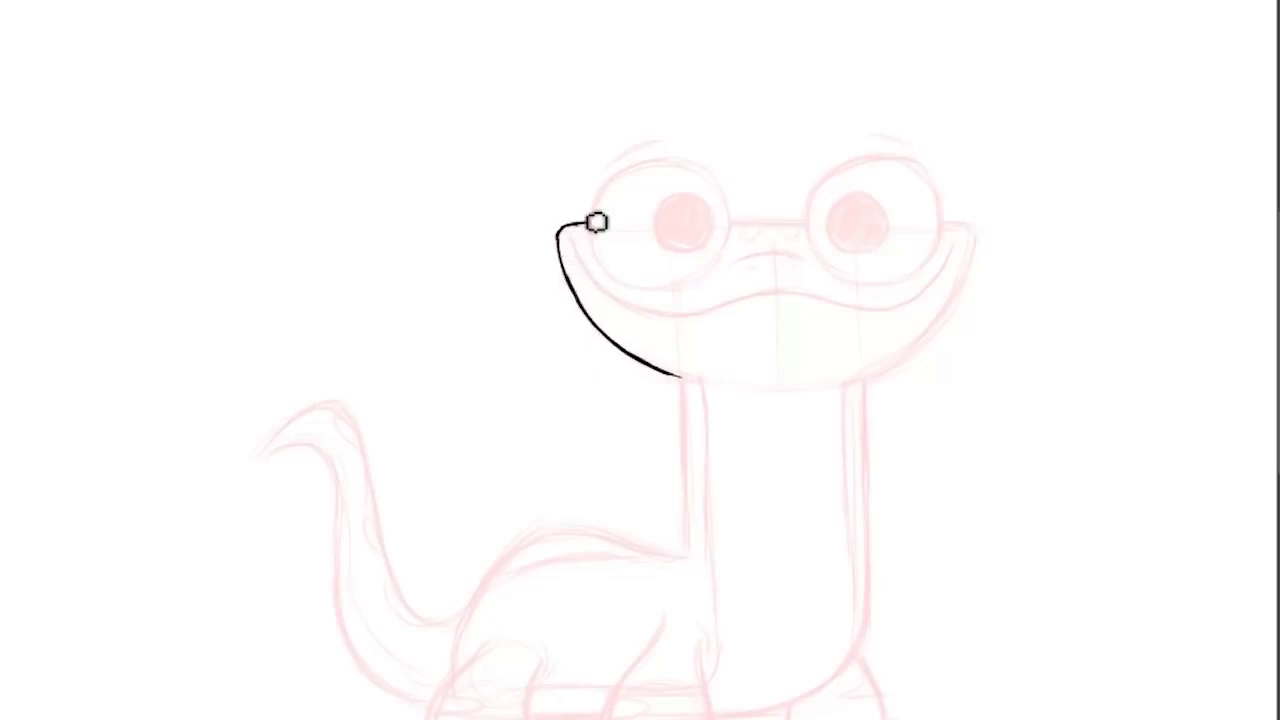
# Step: Ink the line bridging the two eyes, the right cheek corner and the right jaw curve down to the neck
pyautogui.moveTo(732, 221); pyautogui.dragTo(804, 220)
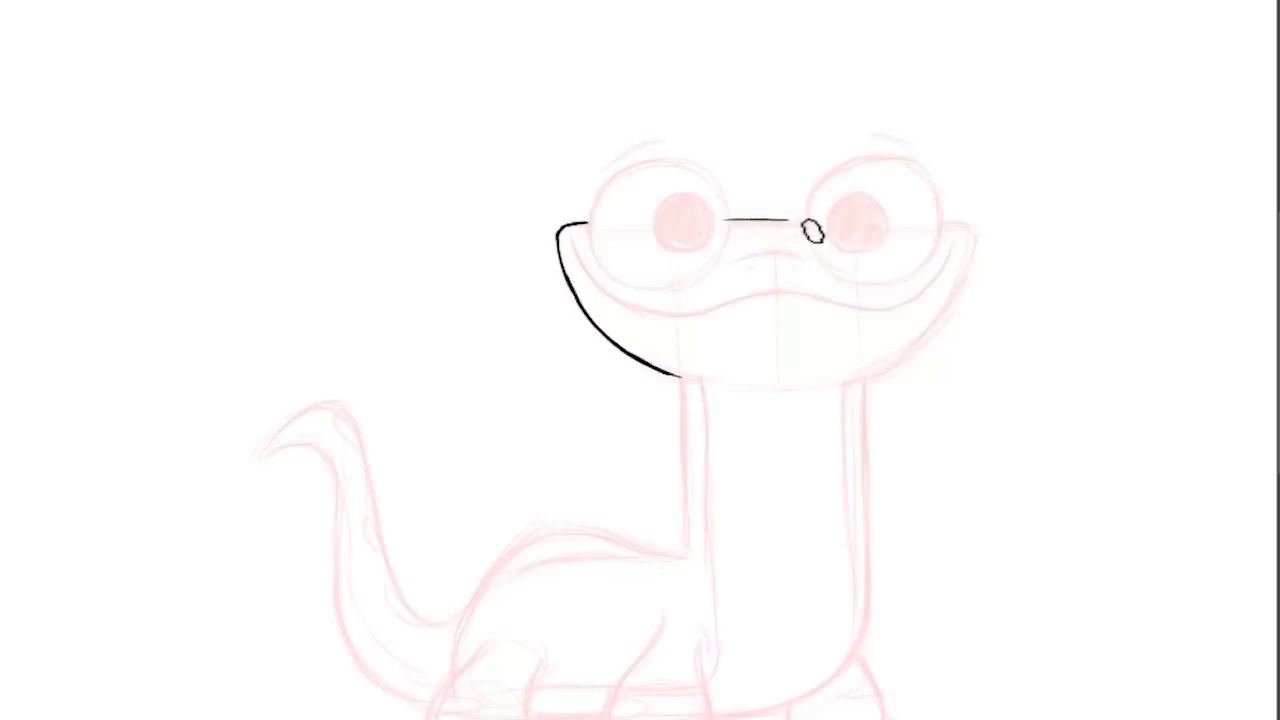
pyautogui.moveTo(737, 226); pyautogui.dragTo(805, 220)
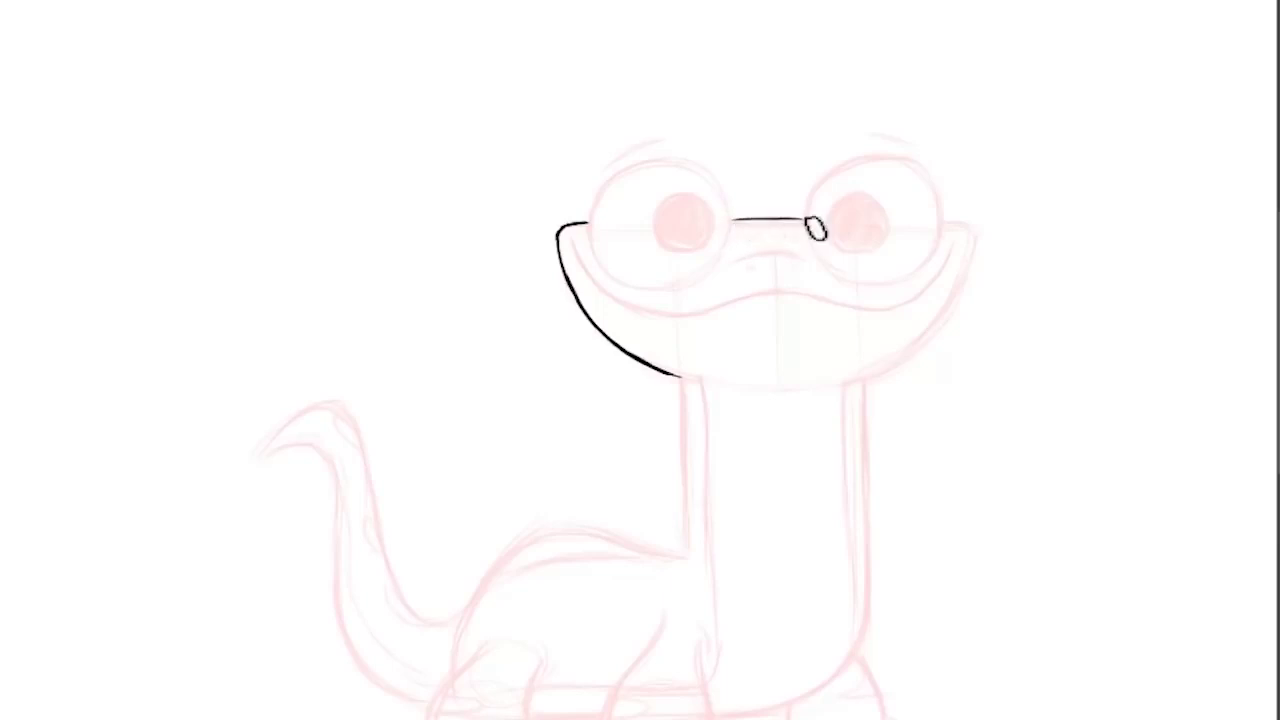
pyautogui.moveTo(940, 224); pyautogui.dragTo(972, 229)
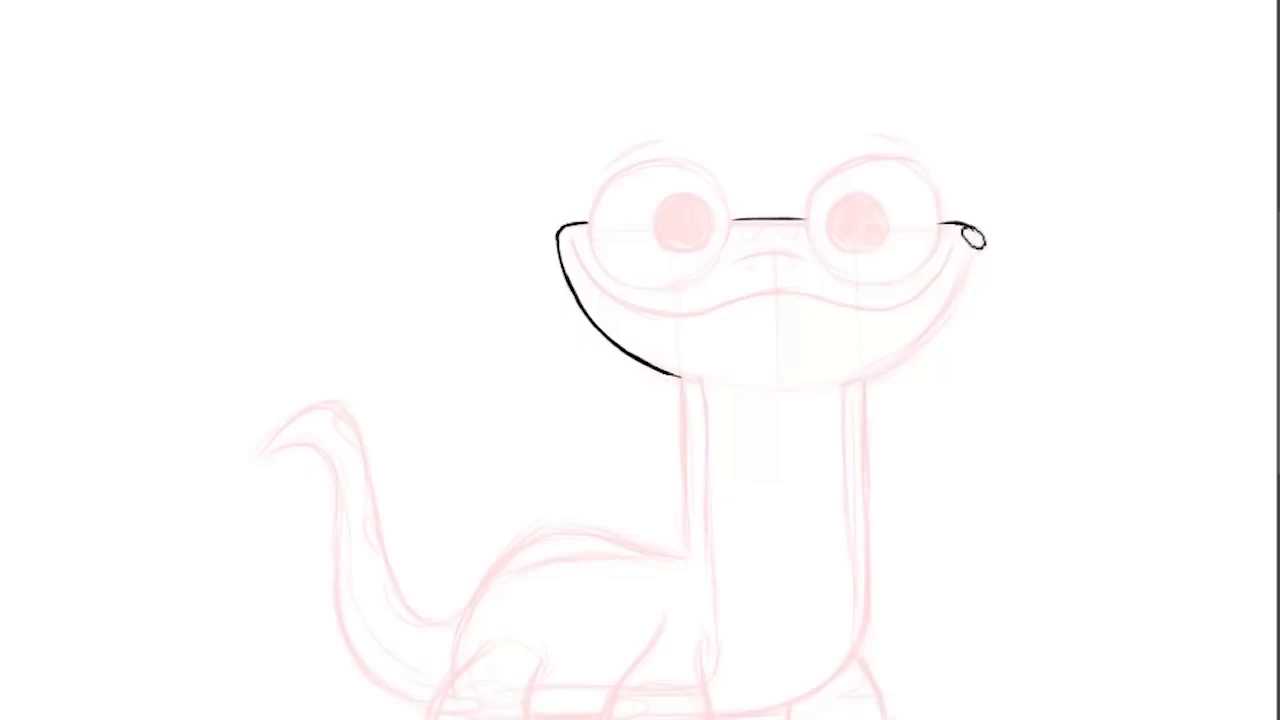
pyautogui.moveTo(862, 380)
pyautogui.mouseDown()
pyautogui.moveTo(913, 372)
pyautogui.moveTo(870, 390)
pyautogui.moveTo(943, 329)
pyautogui.mouseUp()
pyautogui.hotkey('ctrl', 'z')
pyautogui.moveTo(864, 380)
pyautogui.mouseDown()
pyautogui.moveTo(936, 353)
pyautogui.moveTo(942, 314)
pyautogui.moveTo(909, 375)
pyautogui.moveTo(962, 324)
pyautogui.moveTo(938, 350)
pyautogui.moveTo(964, 285)
pyautogui.mouseUp()
pyautogui.moveTo(947, 334)
pyautogui.mouseDown()
pyautogui.moveTo(977, 270)
pyautogui.moveTo(958, 300)
pyautogui.mouseUp()
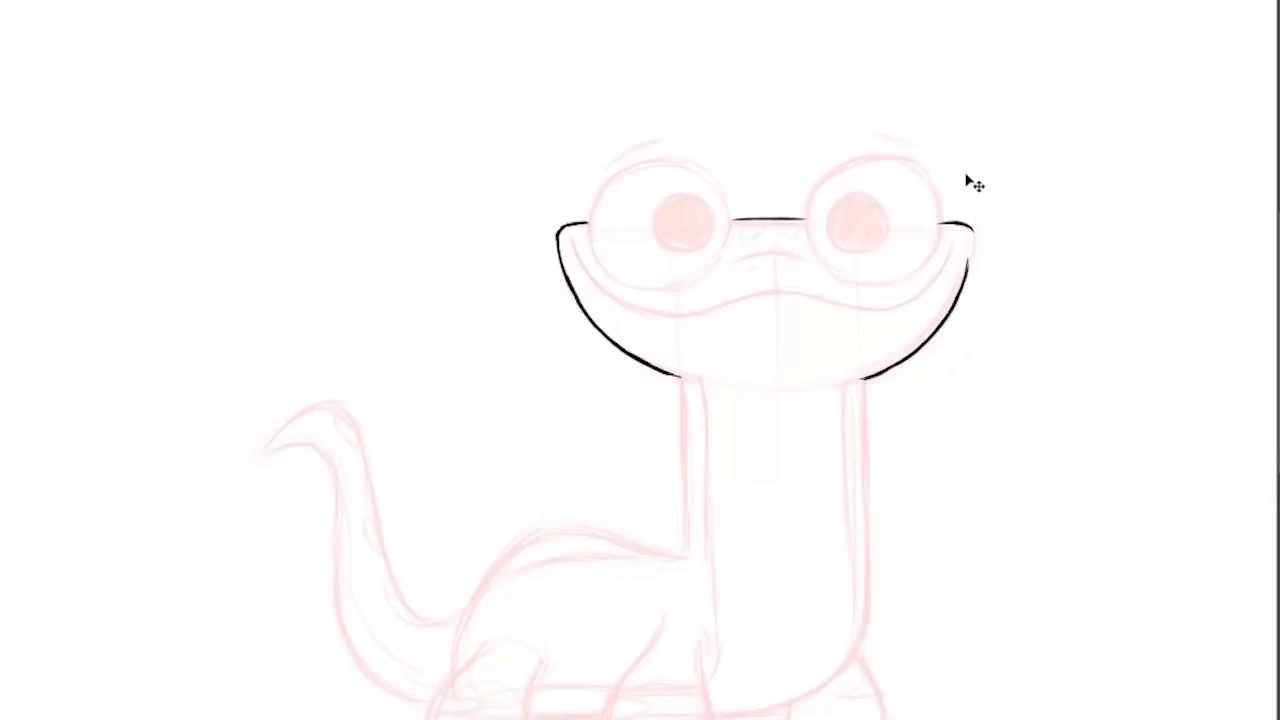
pyautogui.moveTo(972, 226)
pyautogui.mouseDown()
pyautogui.moveTo(976, 268)
pyautogui.moveTo(955, 300)
pyautogui.mouseUp()
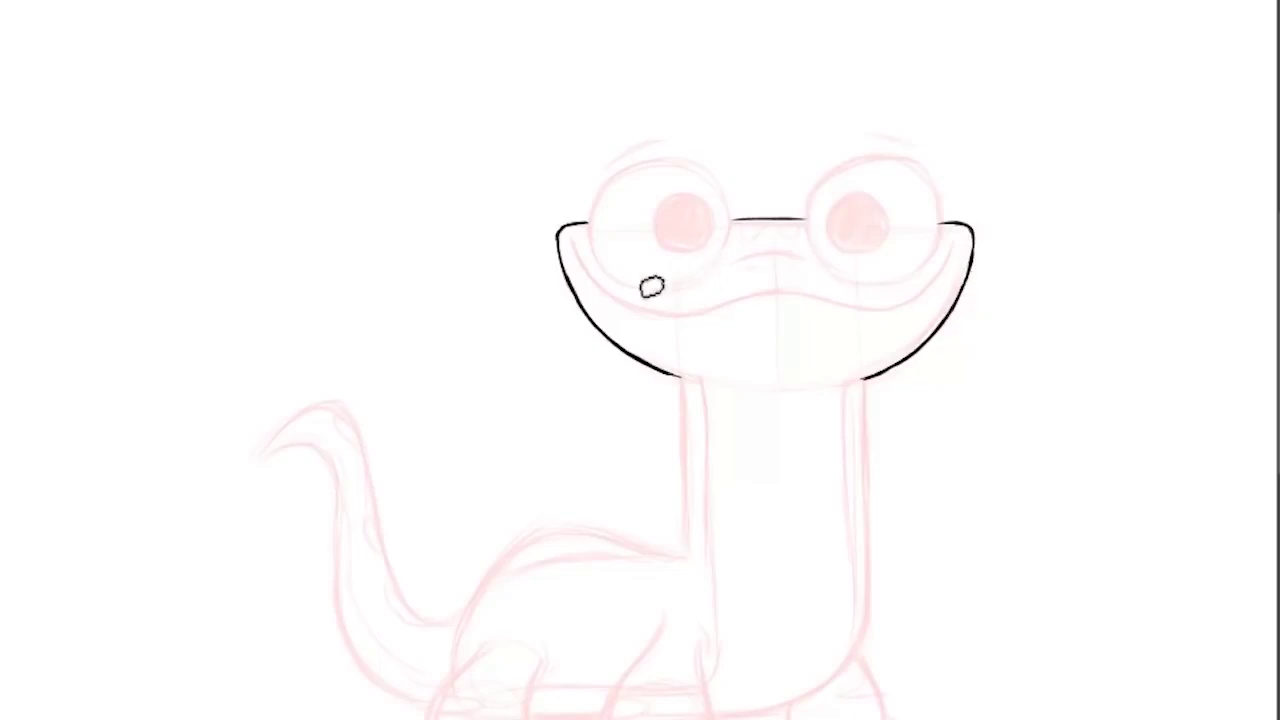
# Step: Ink the left eye as a full circle, thicken its upper edge and add a short crease beneath it
pyautogui.moveTo(608, 271)
pyautogui.mouseDown()
pyautogui.moveTo(600, 222)
pyautogui.moveTo(619, 193)
pyautogui.moveTo(608, 206)
pyautogui.moveTo(654, 172)
pyautogui.moveTo(629, 187)
pyautogui.moveTo(705, 181)
pyautogui.mouseUp()
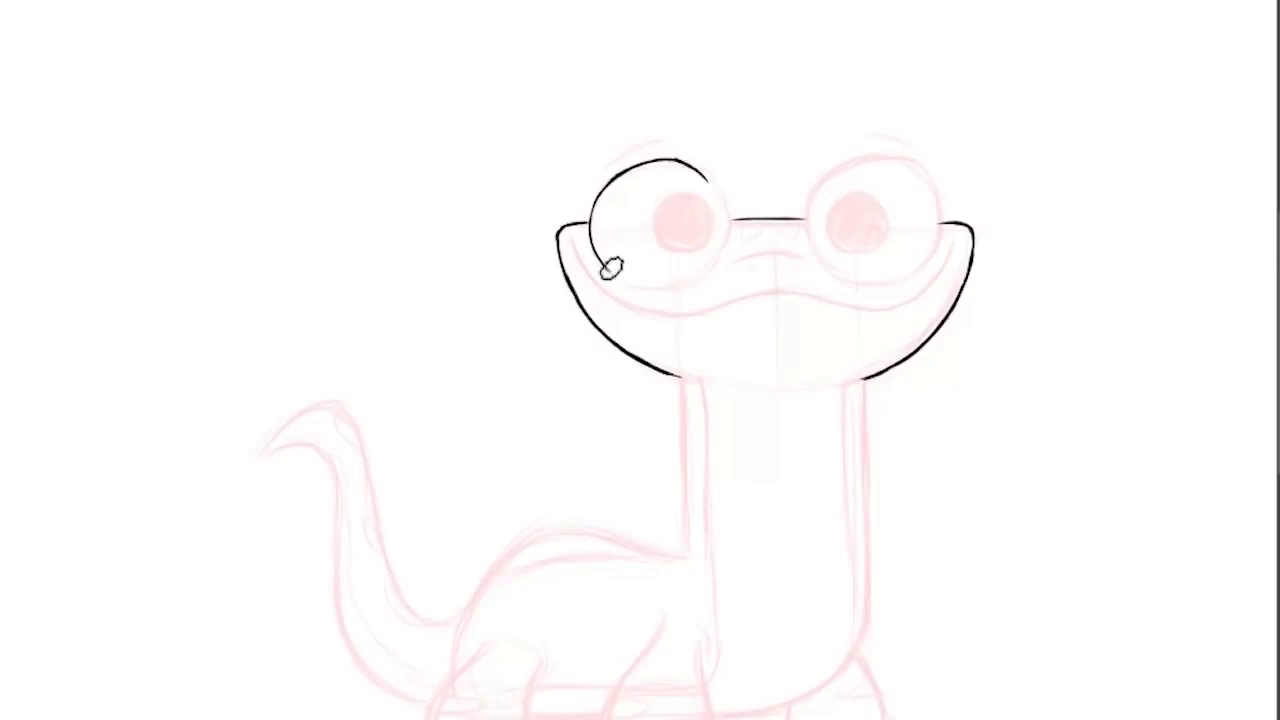
pyautogui.moveTo(617, 283); pyautogui.dragTo(680, 300)
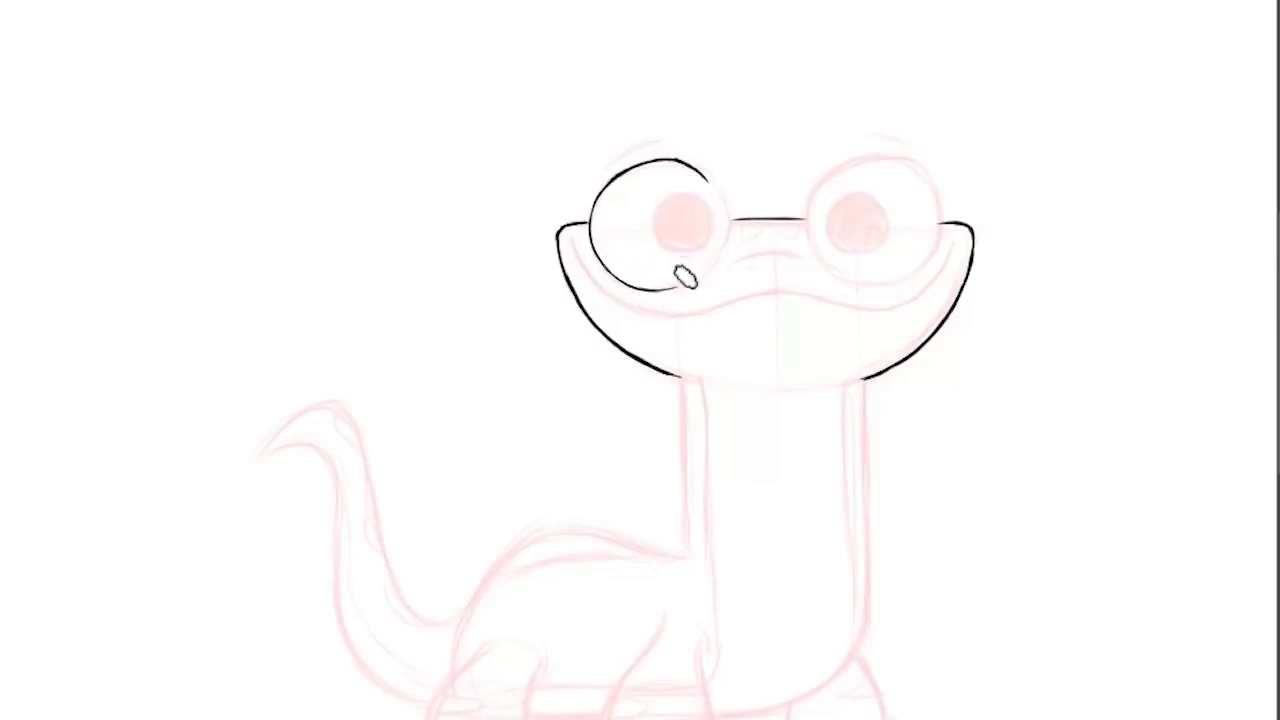
pyautogui.moveTo(690, 292); pyautogui.dragTo(731, 253)
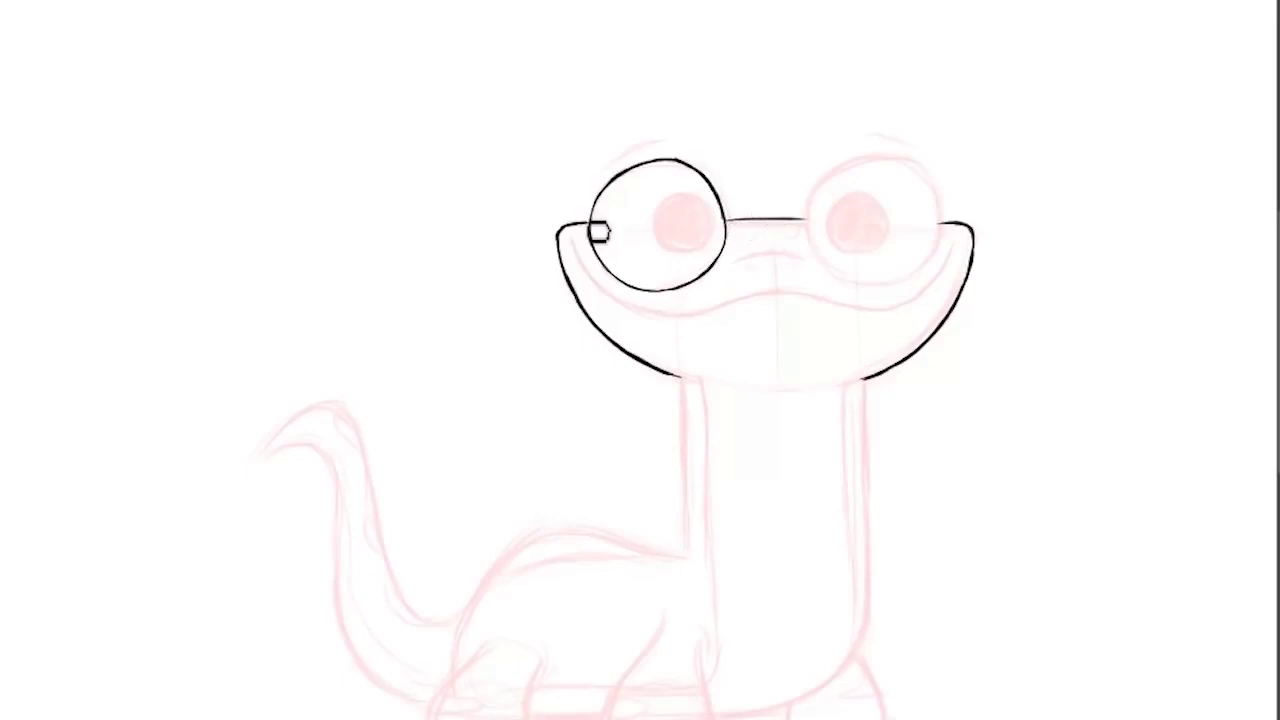
pyautogui.moveTo(602, 216)
pyautogui.mouseDown()
pyautogui.moveTo(656, 174)
pyautogui.moveTo(633, 180)
pyautogui.moveTo(695, 164)
pyautogui.moveTo(693, 175)
pyautogui.moveTo(680, 165)
pyautogui.moveTo(728, 213)
pyautogui.mouseUp()
pyautogui.moveTo(694, 172); pyautogui.dragTo(730, 215)
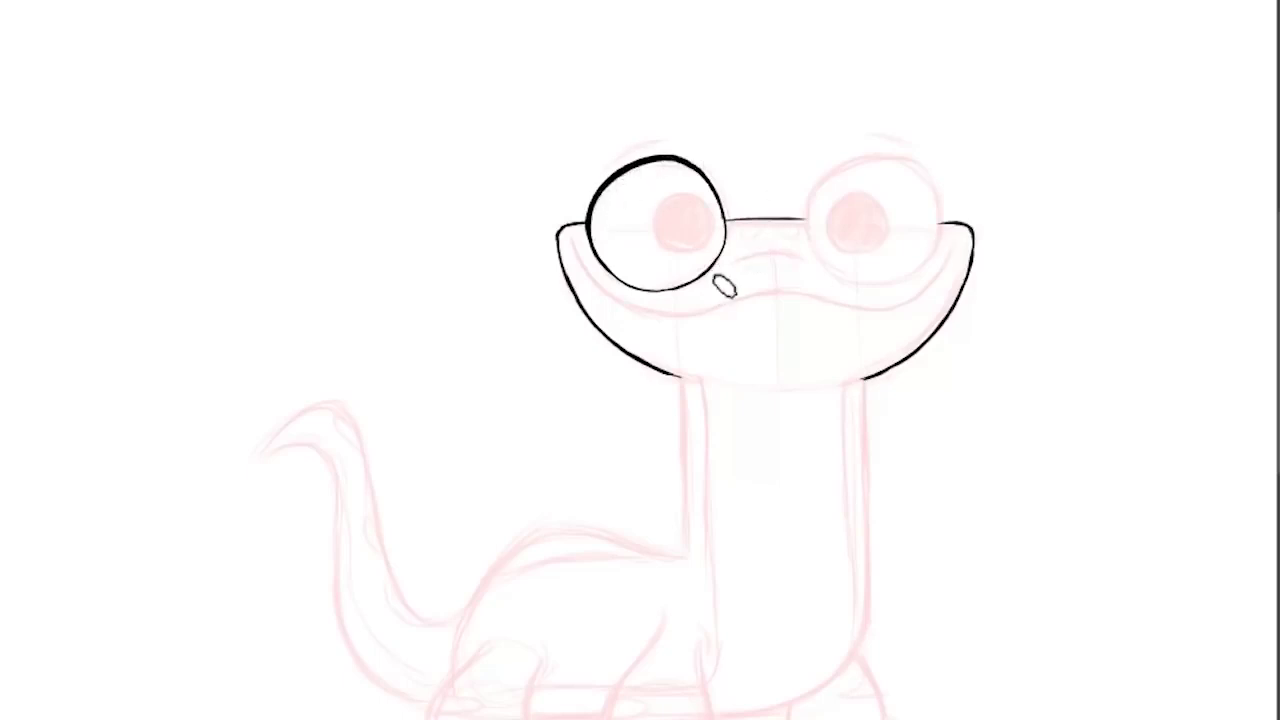
pyautogui.moveTo(680, 296); pyautogui.dragTo(705, 282)
# Step: Ink the right eye as a full circle over the sketch, with a thicker upper edge and a short crease beneath it
pyautogui.moveTo(808, 210)
pyautogui.mouseDown()
pyautogui.moveTo(823, 257)
pyautogui.moveTo(818, 214)
pyautogui.mouseUp()
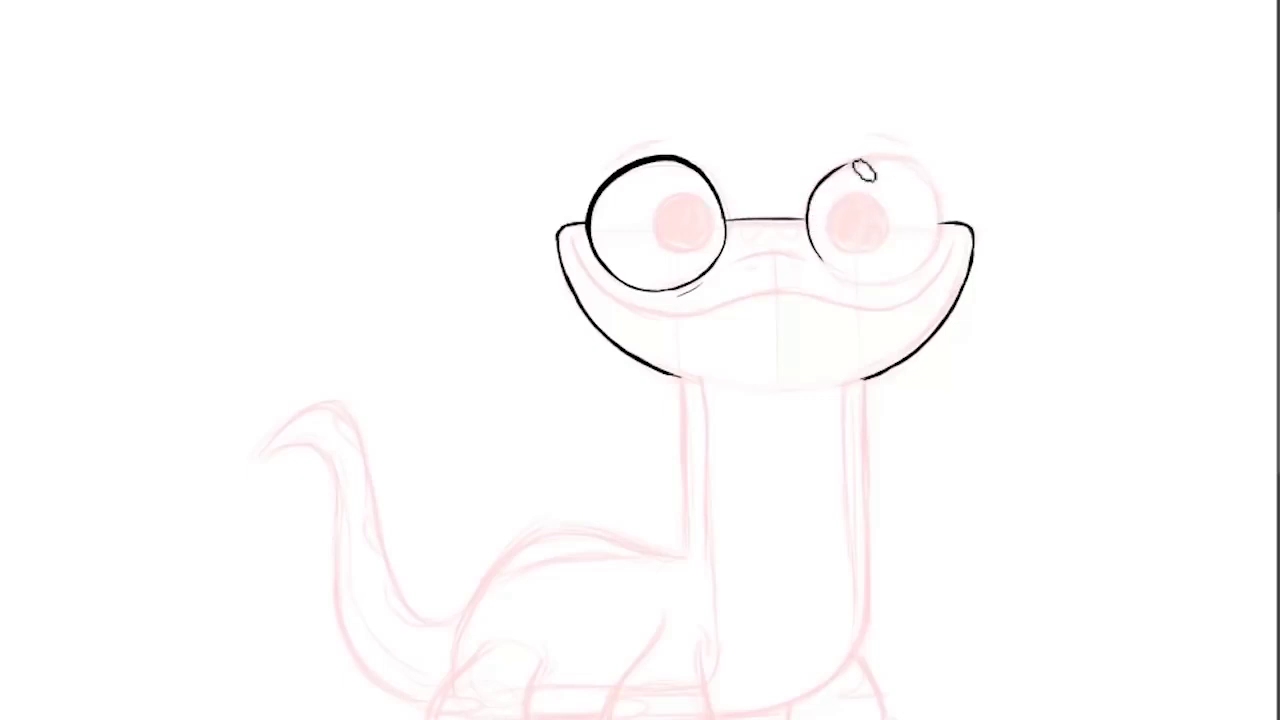
pyautogui.moveTo(845, 162); pyautogui.dragTo(923, 173)
pyautogui.hotkey('ctrl', 'z')
pyautogui.moveTo(845, 163)
pyautogui.mouseDown()
pyautogui.moveTo(923, 172)
pyautogui.moveTo(888, 164)
pyautogui.moveTo(936, 190)
pyautogui.mouseUp()
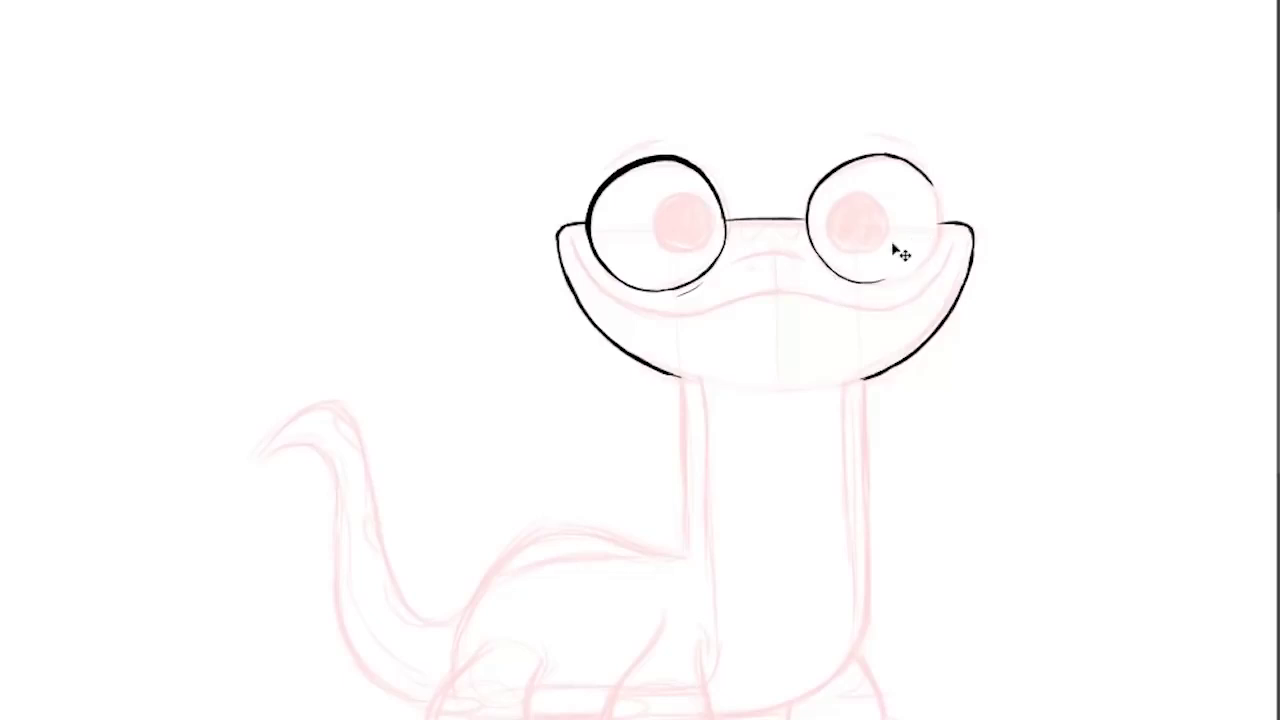
pyautogui.moveTo(885, 281); pyautogui.dragTo(938, 244)
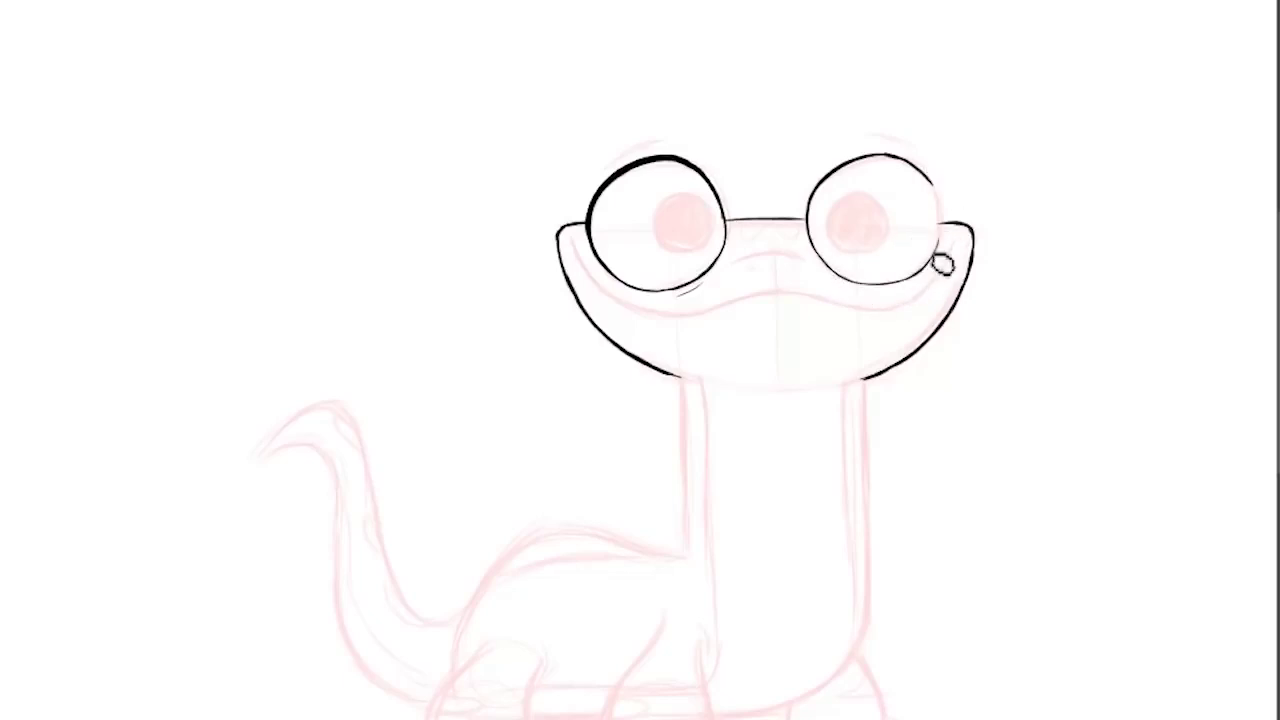
pyautogui.moveTo(941, 220); pyautogui.dragTo(937, 189)
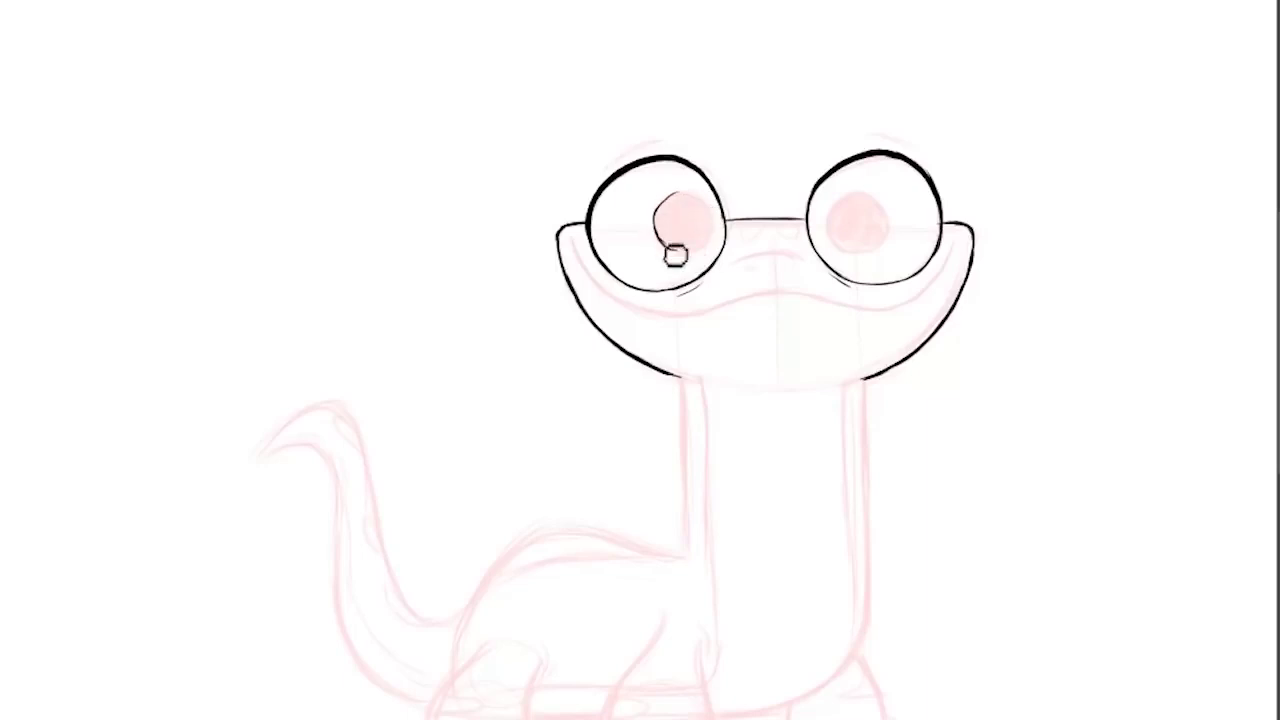
# Step: Outline both pupils along the sketched circles and fill them in solid black
pyautogui.moveTo(704, 243)
pyautogui.mouseDown()
pyautogui.moveTo(687, 205)
pyautogui.moveTo(720, 234)
pyautogui.moveTo(700, 199)
pyautogui.mouseUp()
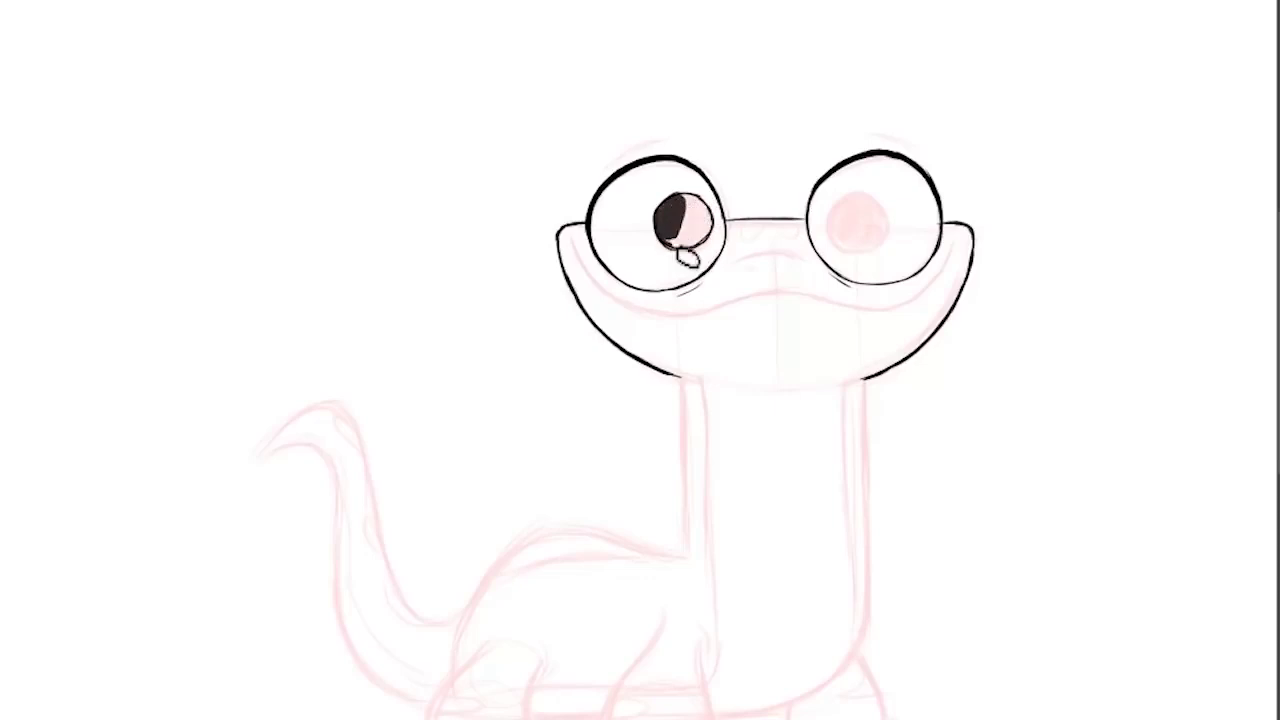
pyautogui.moveTo(706, 244); pyautogui.dragTo(690, 204)
pyautogui.rightClick(687, 199)
pyautogui.press('Escape')
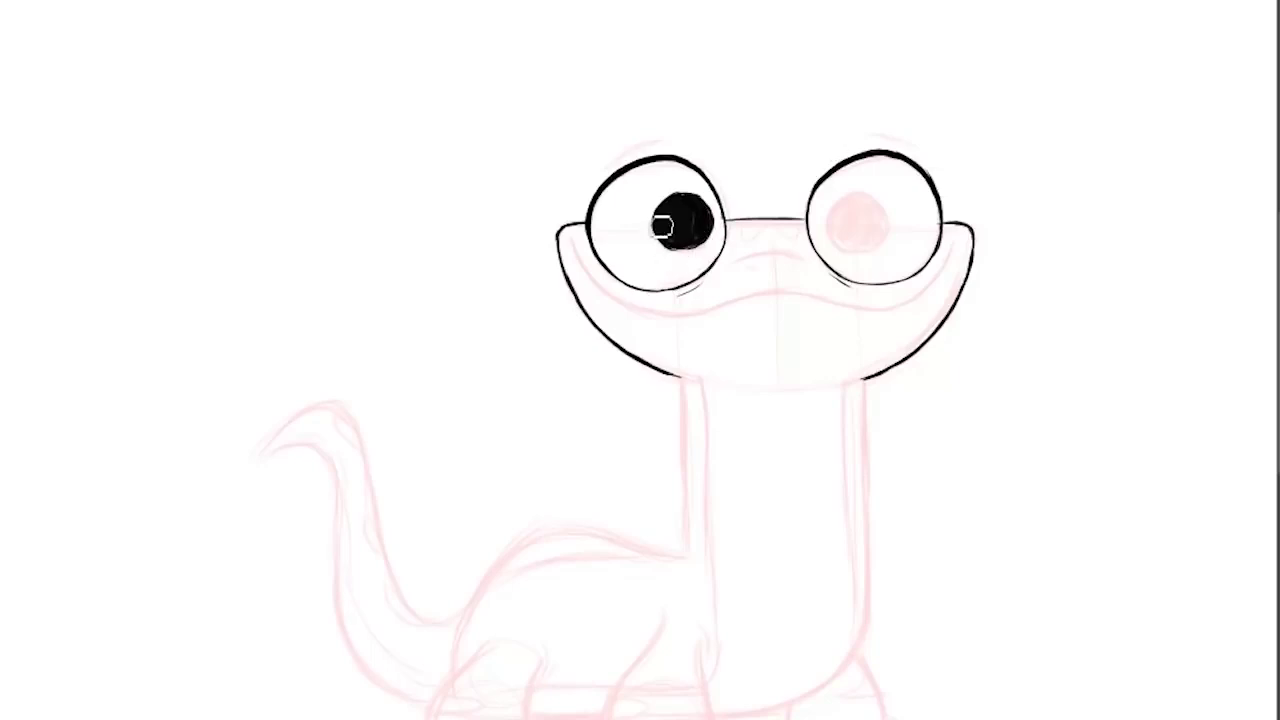
pyautogui.moveTo(705, 210); pyautogui.dragTo(680, 255)
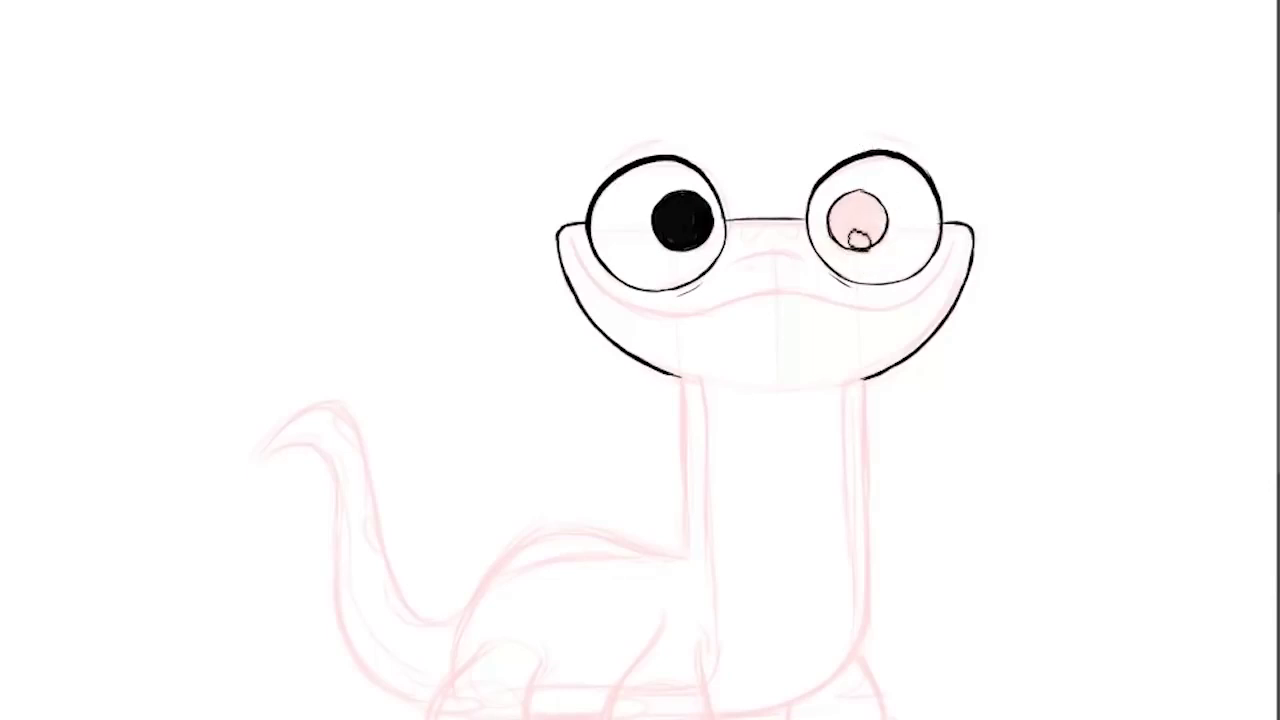
pyautogui.moveTo(842, 228)
pyautogui.mouseDown()
pyautogui.moveTo(862, 198)
pyautogui.moveTo(887, 225)
pyautogui.moveTo(884, 208)
pyautogui.moveTo(886, 235)
pyautogui.moveTo(864, 215)
pyautogui.moveTo(870, 252)
pyautogui.mouseUp()
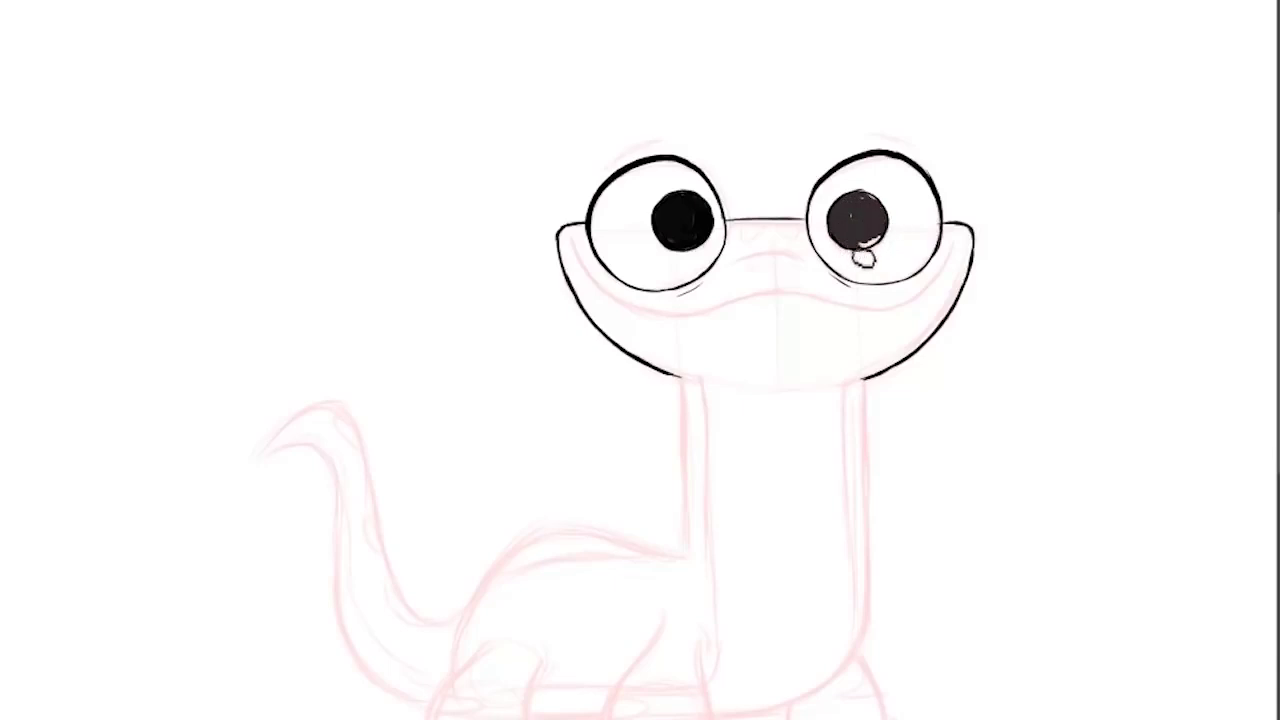
pyautogui.moveTo(860, 214)
pyautogui.mouseDown()
pyautogui.moveTo(884, 214)
pyautogui.moveTo(851, 251)
pyautogui.moveTo(862, 254)
pyautogui.mouseUp()
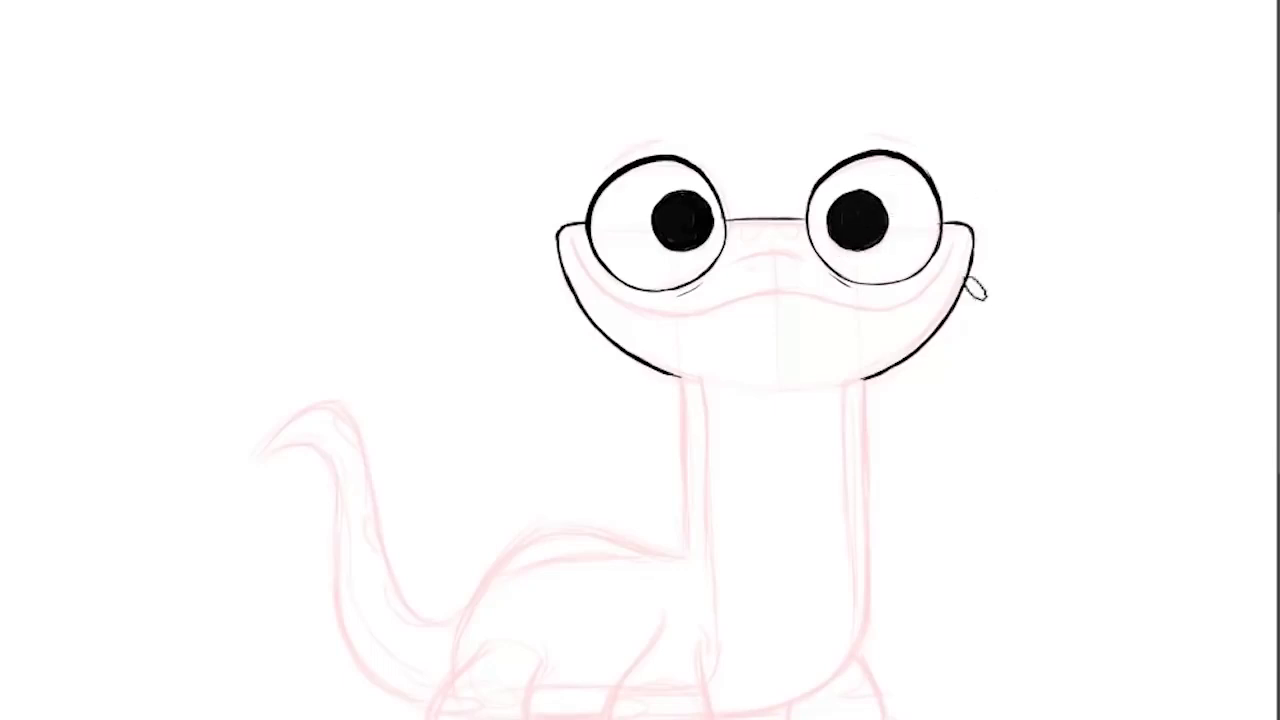
# Step: Scale the left pupil up slightly with a transform and apply it
pyautogui.click(690, 265)
pyautogui.moveTo(629, 263); pyautogui.dragTo(626, 270)
pyautogui.press('Return')
# Step: Scale the right pupil up slightly to match the left one, nudge it up and left, apply the transform and deselect
pyautogui.click(831, 255)
pyautogui.moveTo(838, 248); pyautogui.dragTo(810, 272)
pyautogui.moveTo(906, 262); pyautogui.dragTo(918, 256)
pyautogui.press('Up')
pyautogui.press('Up')
pyautogui.press('Left')
pyautogui.press('Left')
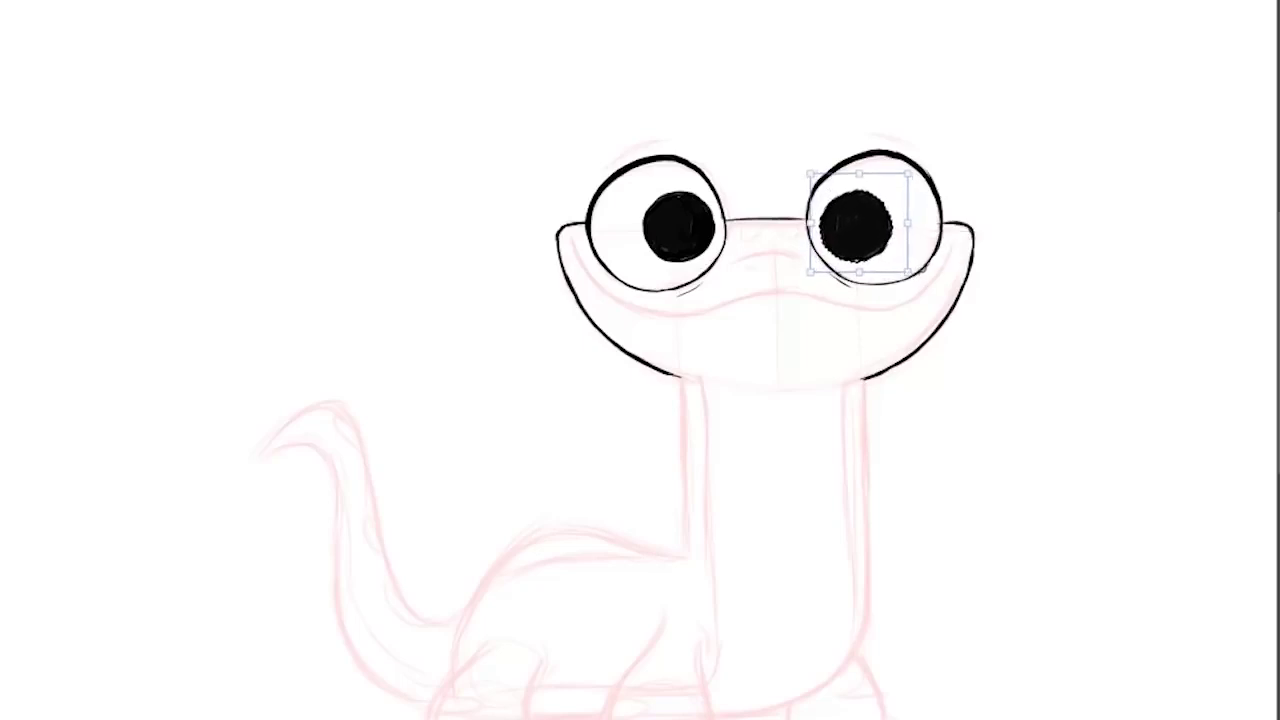
pyautogui.press('Return')
pyautogui.press('l')
pyautogui.rightClick(897, 253)
pyautogui.click(929, 263)
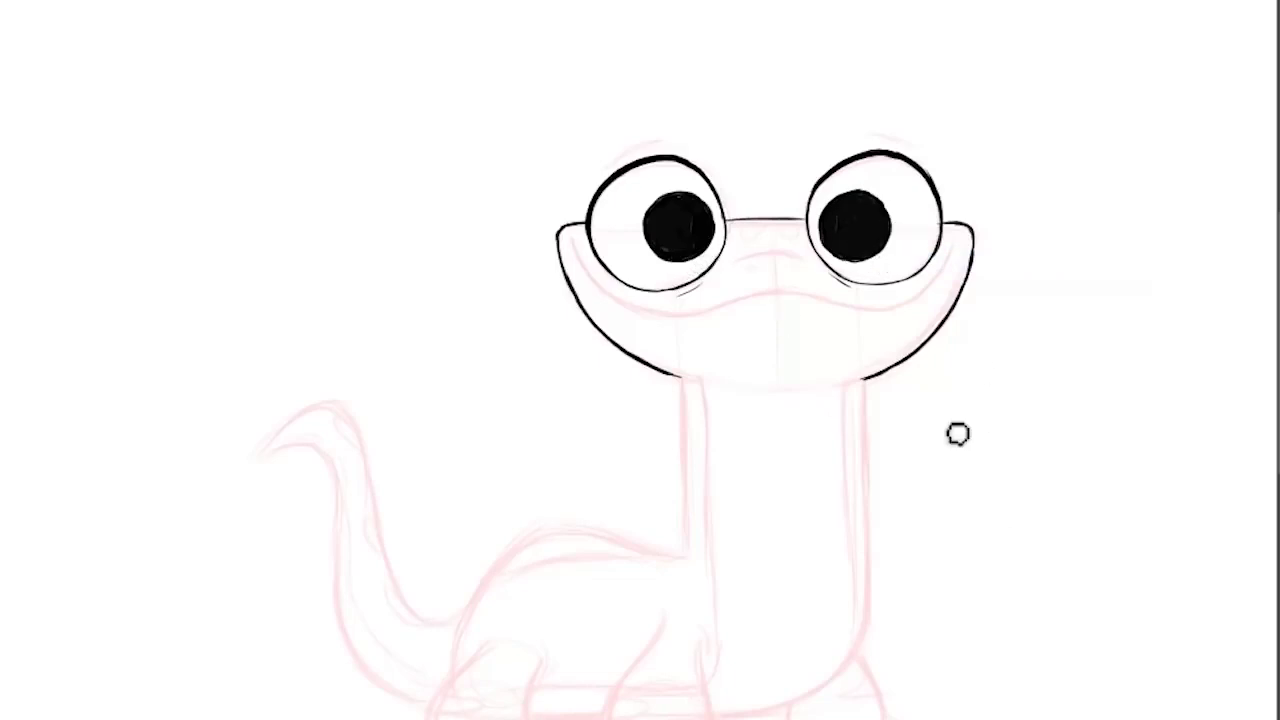
# Step: Ink the wide mouth line, the snout wrinkle, the two nostrils and the small half-round bumps between the eyes
pyautogui.moveTo(572, 242)
pyautogui.mouseDown()
pyautogui.moveTo(637, 311)
pyautogui.moveTo(690, 317)
pyautogui.moveTo(762, 294)
pyautogui.moveTo(894, 318)
pyautogui.moveTo(917, 292)
pyautogui.mouseUp()
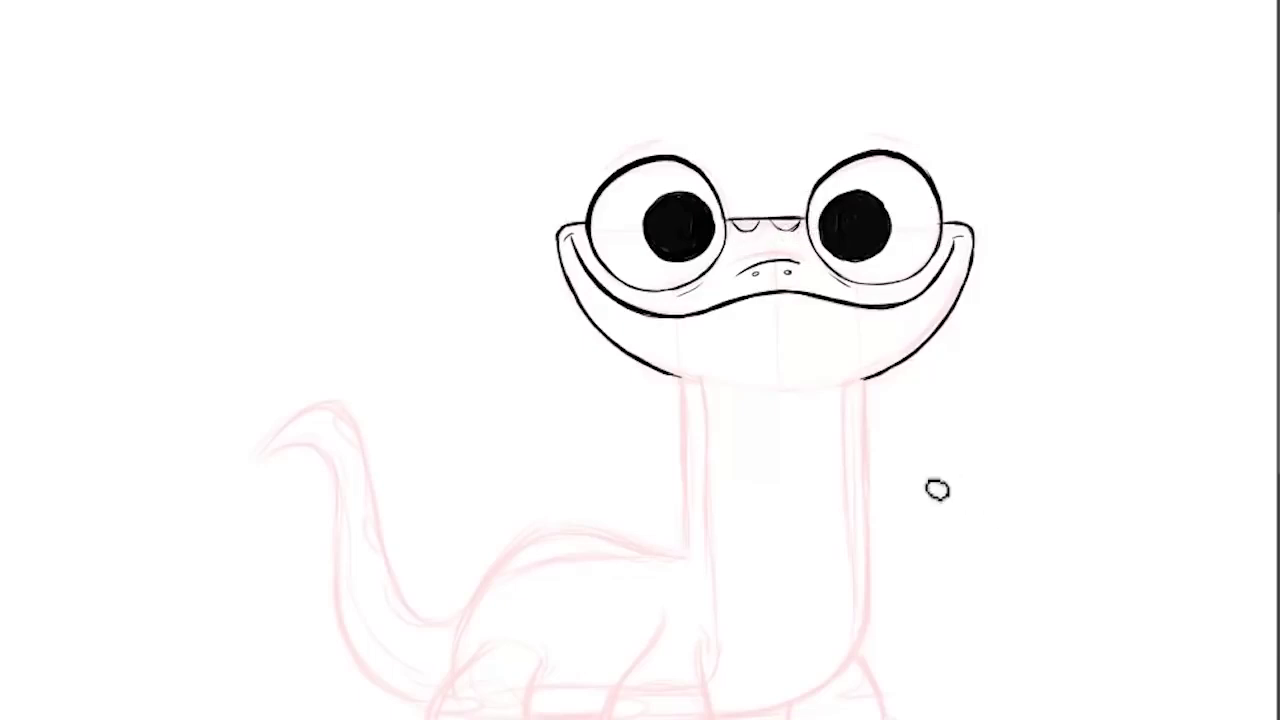
# Step: Ink the outer neck contours: the right side curving round the chest to the belly, and the left side down to the back
pyautogui.moveTo(931, 529); pyautogui.dragTo(939, 399)
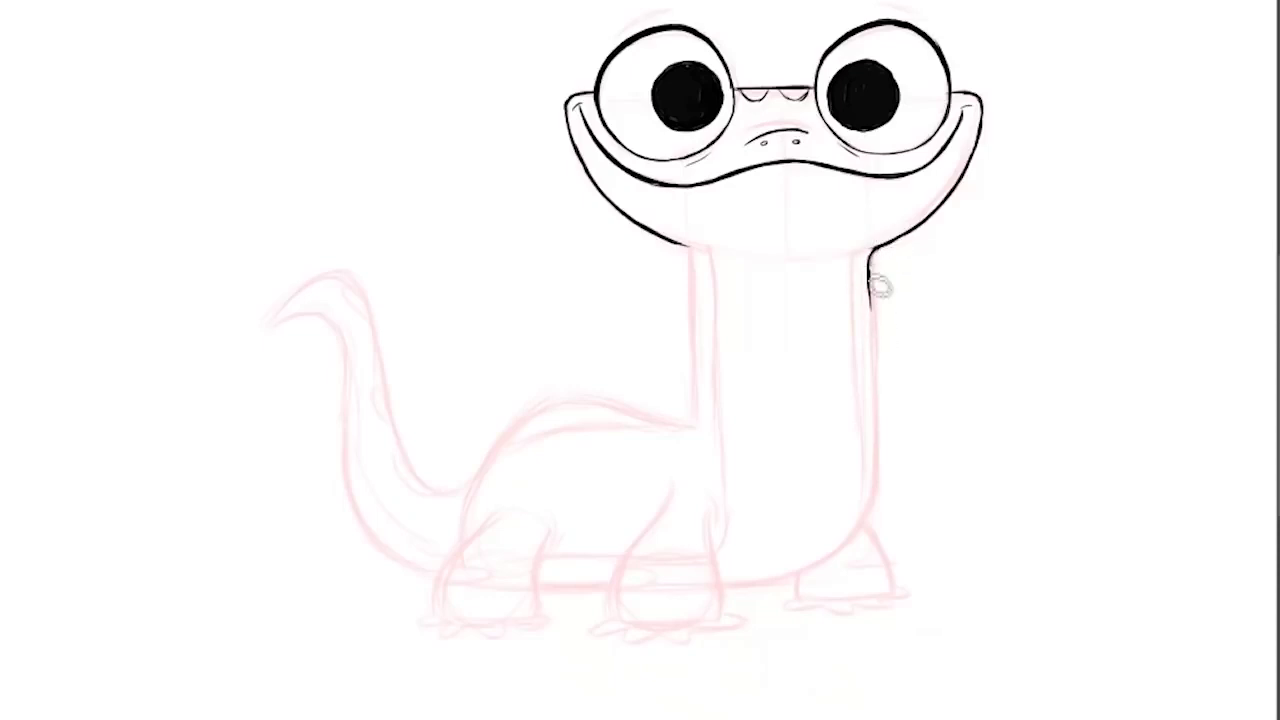
pyautogui.moveTo(872, 290); pyautogui.dragTo(875, 364)
pyautogui.moveTo(881, 320); pyautogui.dragTo(875, 505)
pyautogui.moveTo(720, 583)
pyautogui.mouseDown()
pyautogui.moveTo(784, 586)
pyautogui.moveTo(726, 593)
pyautogui.moveTo(840, 567)
pyautogui.moveTo(844, 548)
pyautogui.moveTo(809, 585)
pyautogui.moveTo(877, 526)
pyautogui.mouseUp()
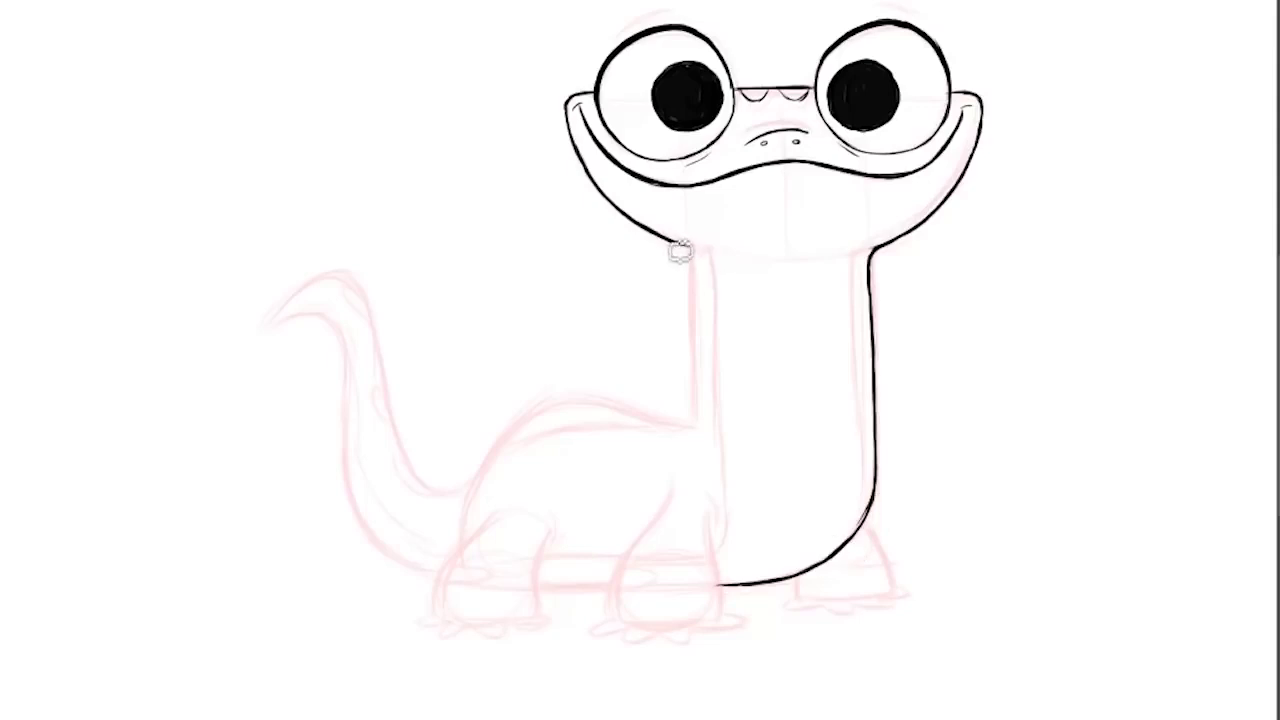
pyautogui.moveTo(694, 428)
pyautogui.mouseDown()
pyautogui.moveTo(704, 395)
pyautogui.moveTo(692, 250)
pyautogui.mouseUp()
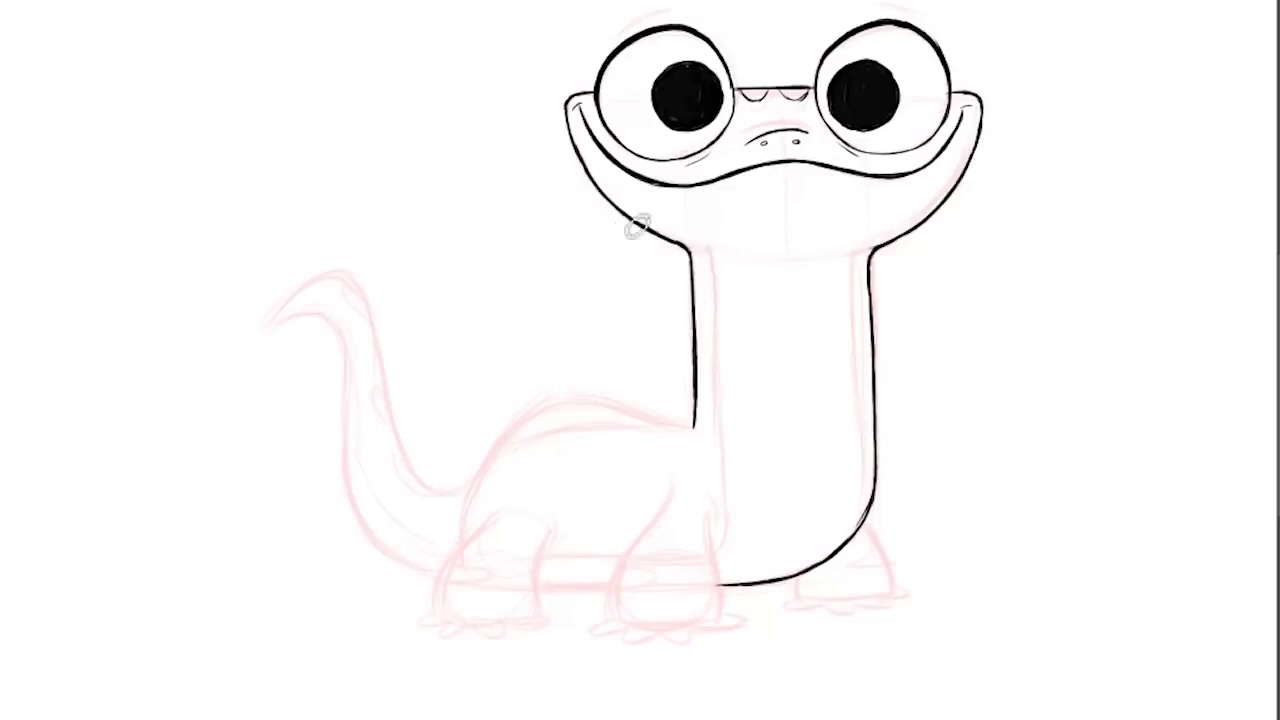
# Step: Ink the thin inner lines along both sides of the neck, from the jaw down to the chest, redrawing the lower left part
pyautogui.moveTo(687, 240)
pyautogui.mouseDown()
pyautogui.moveTo(720, 299)
pyautogui.moveTo(704, 252)
pyautogui.moveTo(721, 270)
pyautogui.moveTo(704, 253)
pyautogui.moveTo(727, 323)
pyautogui.moveTo(729, 428)
pyautogui.moveTo(712, 465)
pyautogui.moveTo(733, 500)
pyautogui.moveTo(720, 557)
pyautogui.mouseUp()
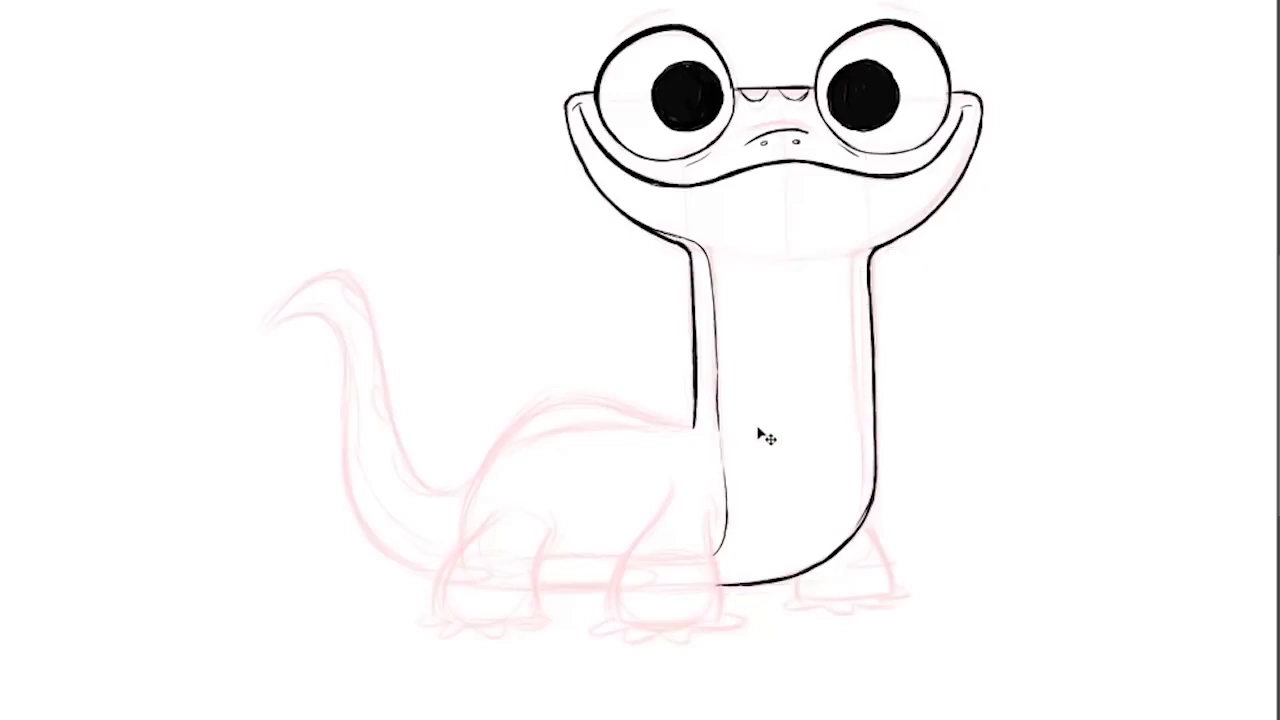
pyautogui.moveTo(737, 492); pyautogui.dragTo(728, 524)
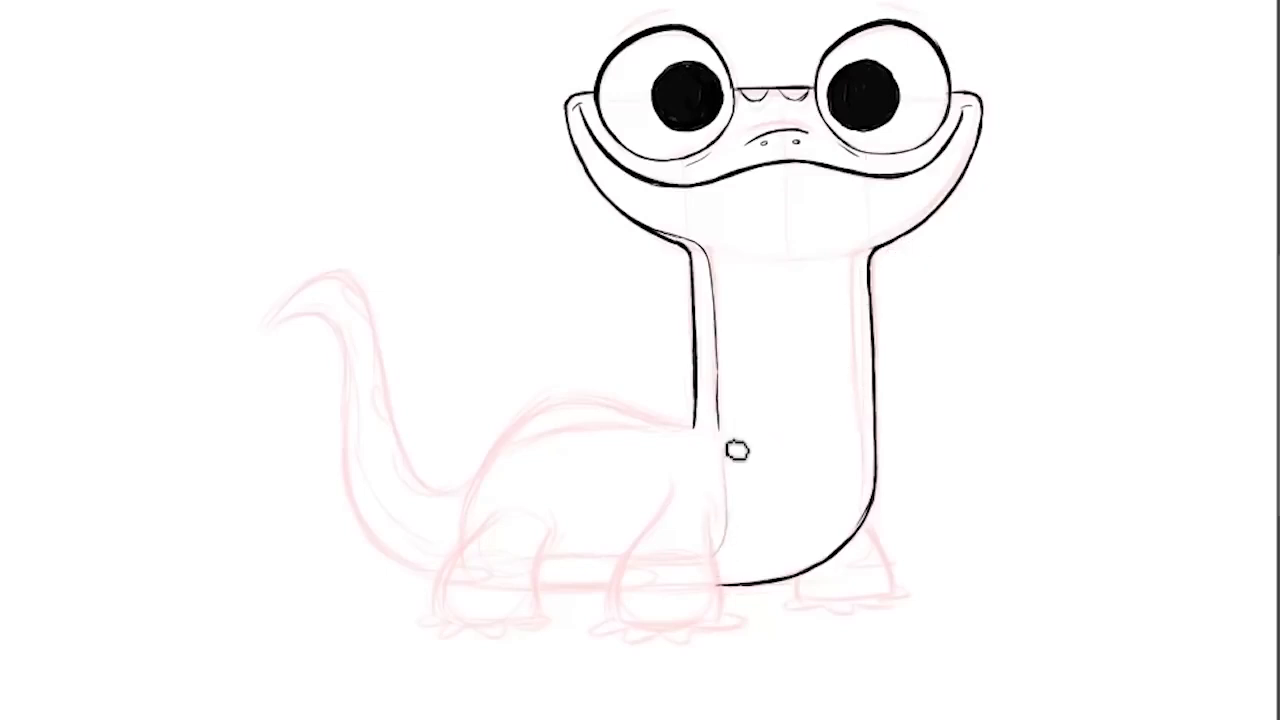
pyautogui.hotkey('ctrl', 'z')
pyautogui.moveTo(726, 449)
pyautogui.mouseDown()
pyautogui.moveTo(735, 517)
pyautogui.moveTo(722, 500)
pyautogui.moveTo(720, 567)
pyautogui.mouseUp()
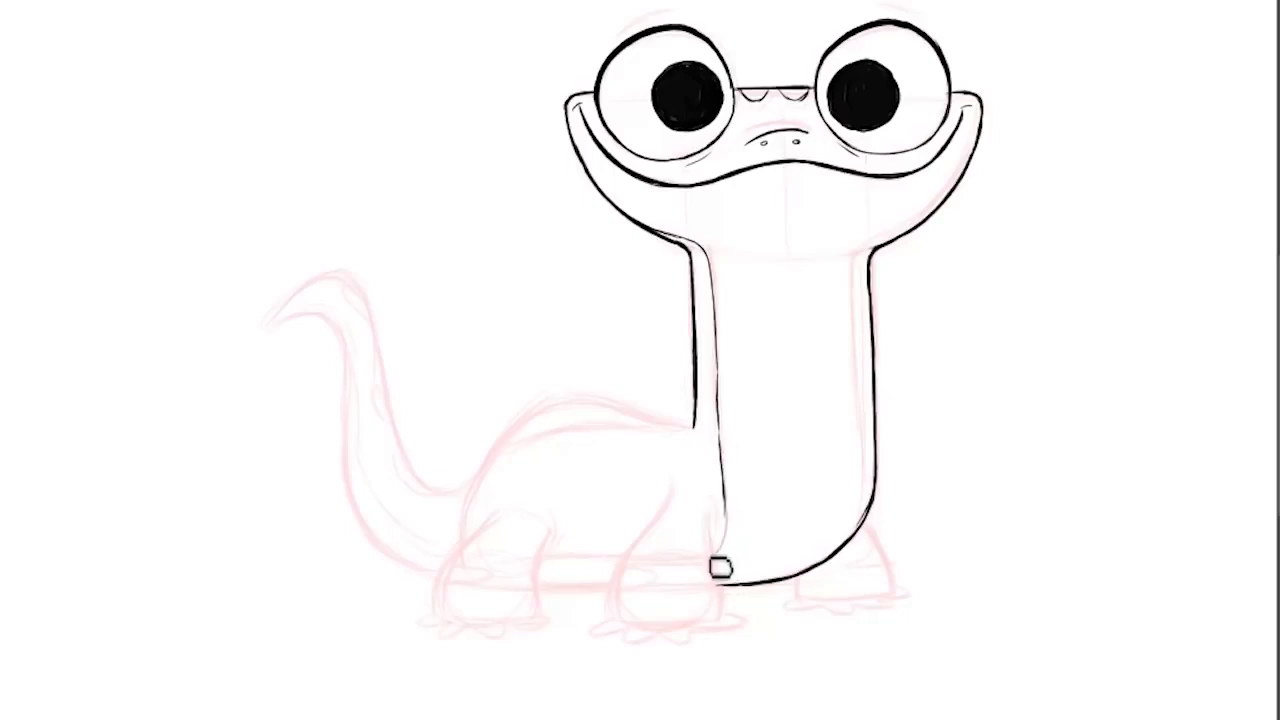
pyautogui.moveTo(731, 522); pyautogui.dragTo(722, 558)
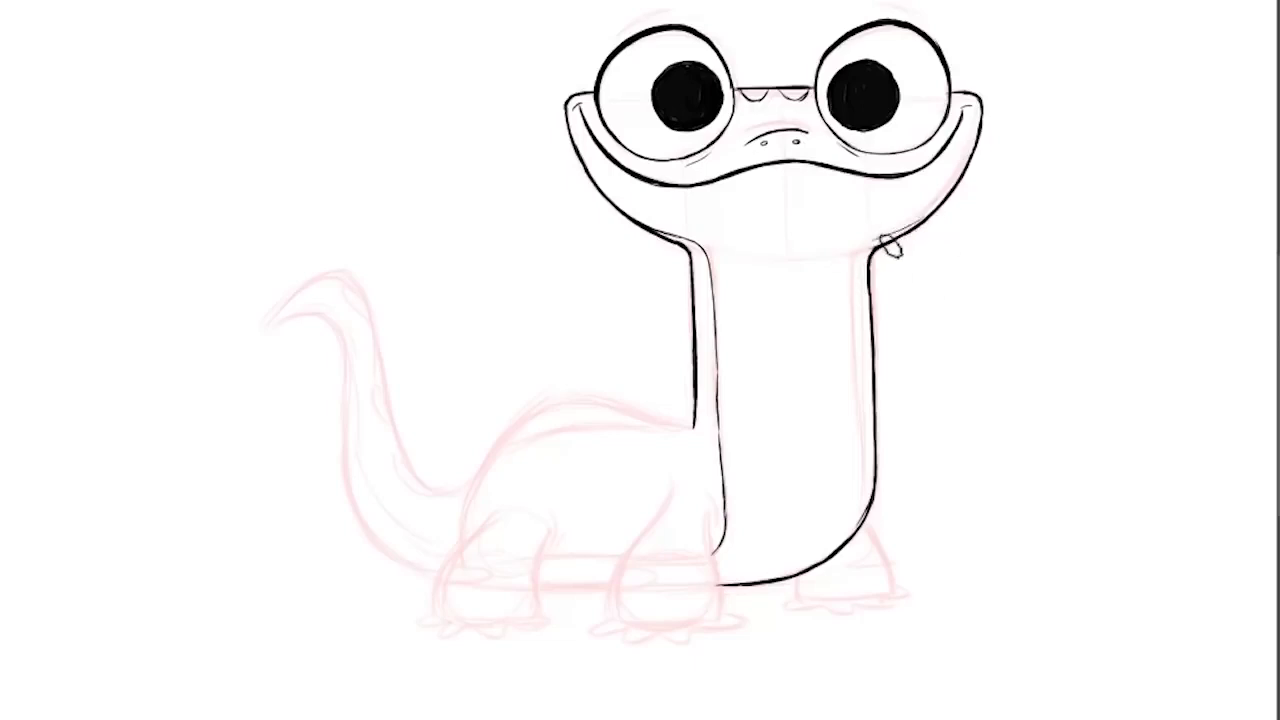
pyautogui.moveTo(856, 535)
pyautogui.mouseDown()
pyautogui.moveTo(866, 439)
pyautogui.moveTo(873, 491)
pyautogui.moveTo(866, 456)
pyautogui.mouseUp()
pyautogui.moveTo(862, 365)
pyautogui.mouseDown()
pyautogui.moveTo(870, 416)
pyautogui.moveTo(873, 257)
pyautogui.mouseUp()
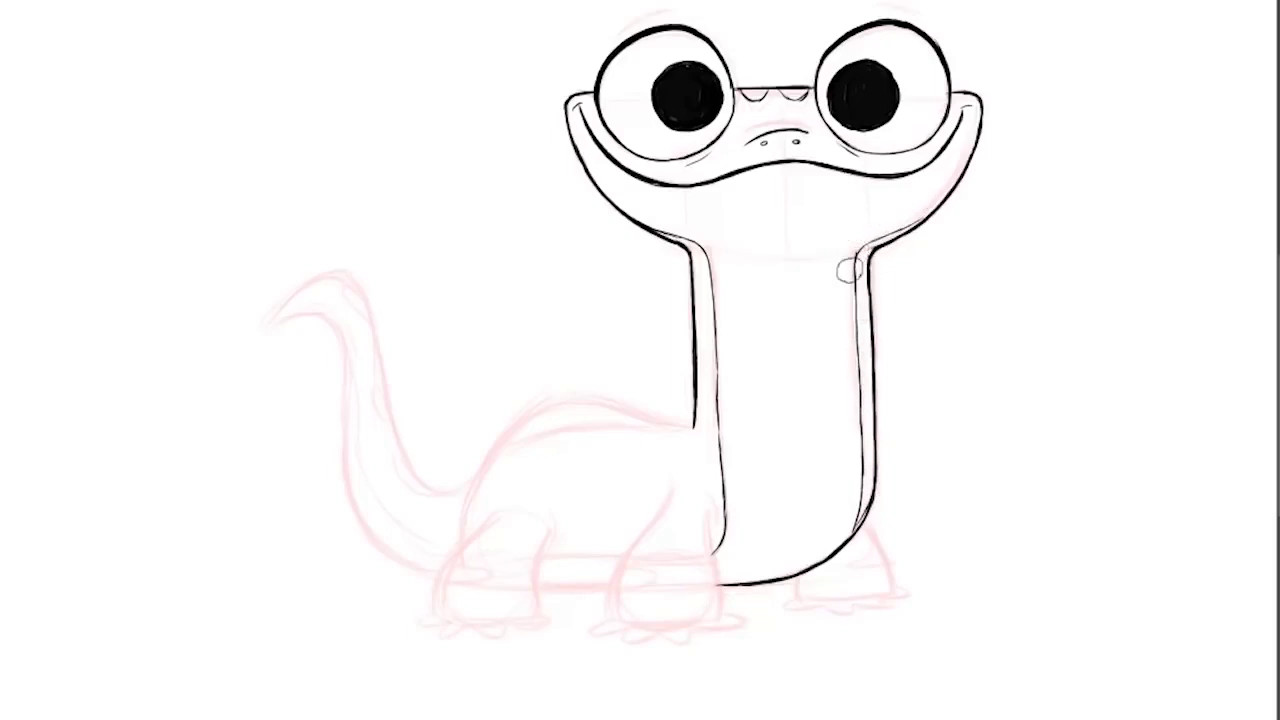